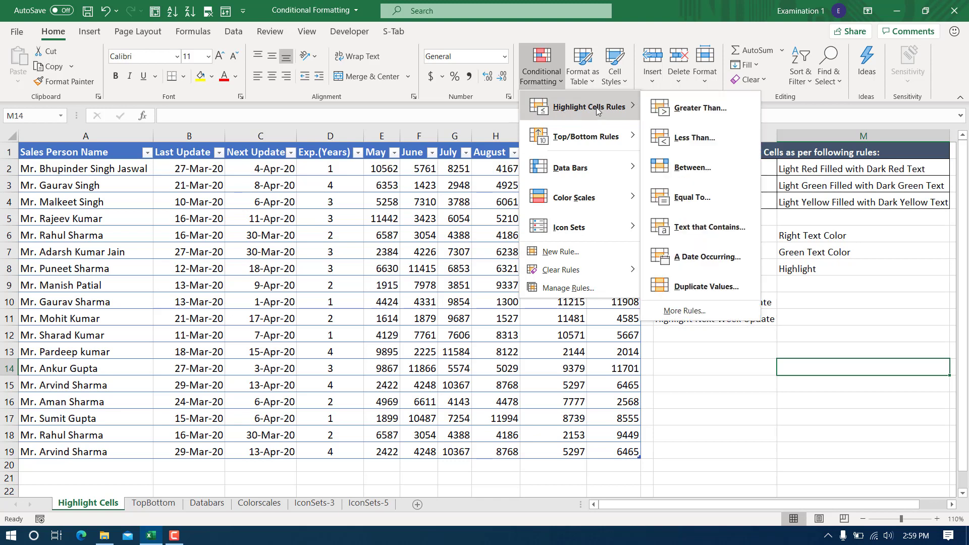
# Examine the sales table's name, last update, next update, experience and monthly sales columns.
pyautogui.click(301, 236)
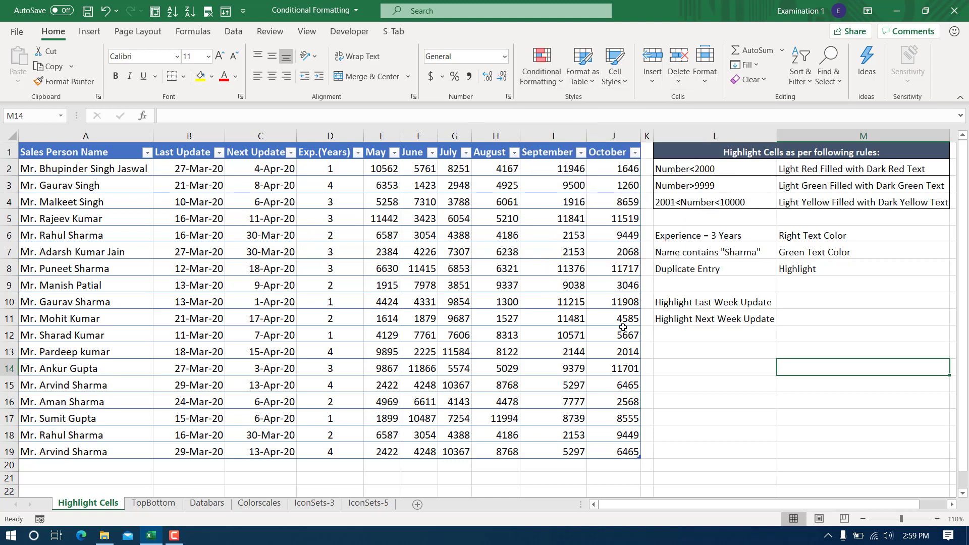
pyautogui.moveTo(116, 169); pyautogui.dragTo(80, 457)
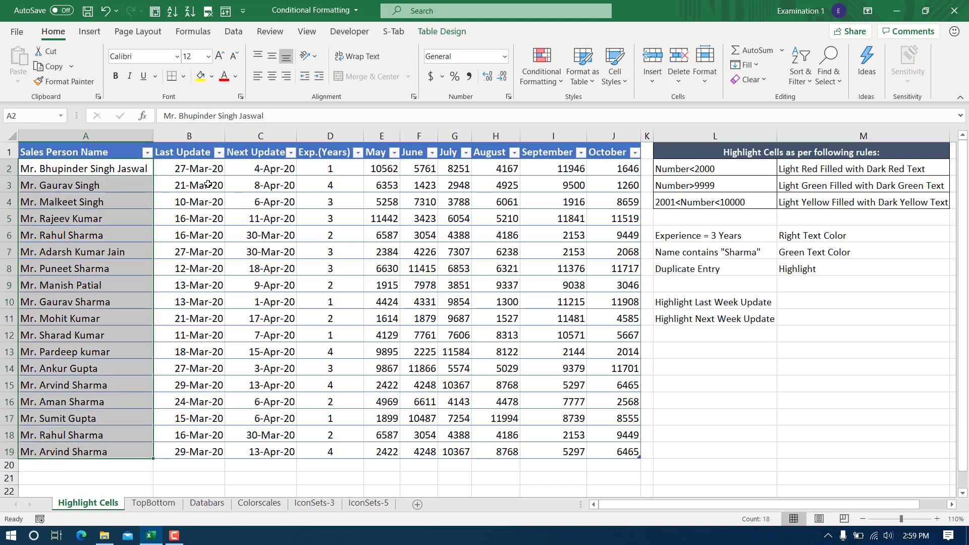
pyautogui.moveTo(203, 163); pyautogui.dragTo(195, 449)
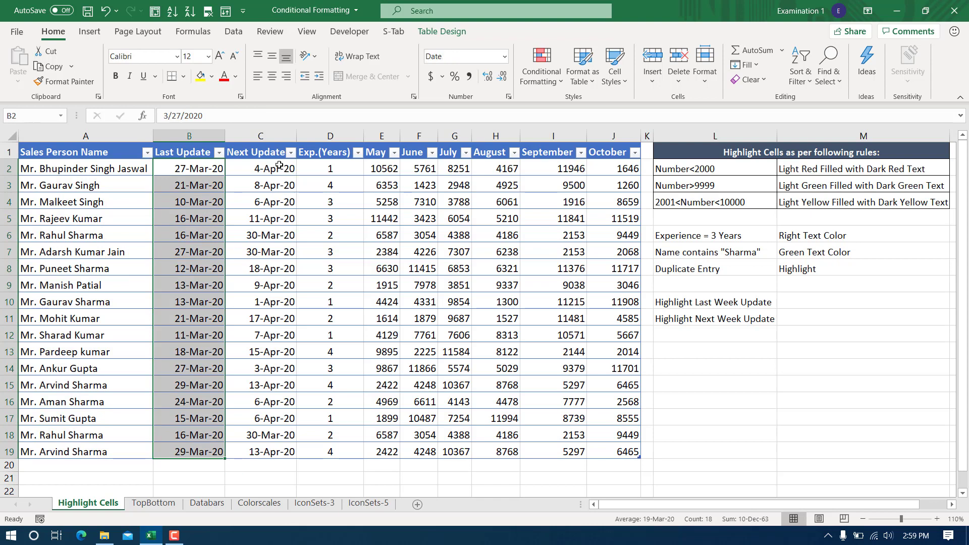
pyautogui.moveTo(279, 166); pyautogui.dragTo(270, 451)
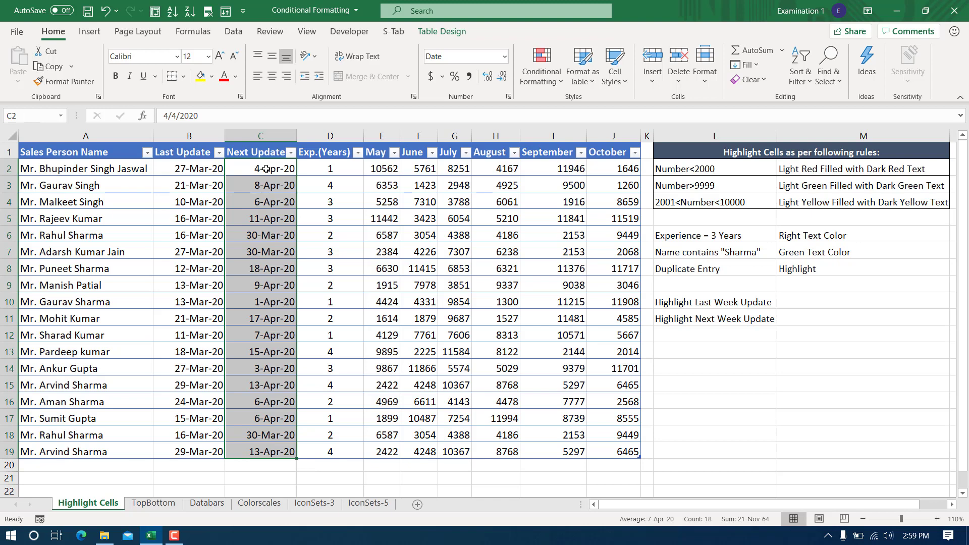
pyautogui.moveTo(331, 167); pyautogui.dragTo(341, 458)
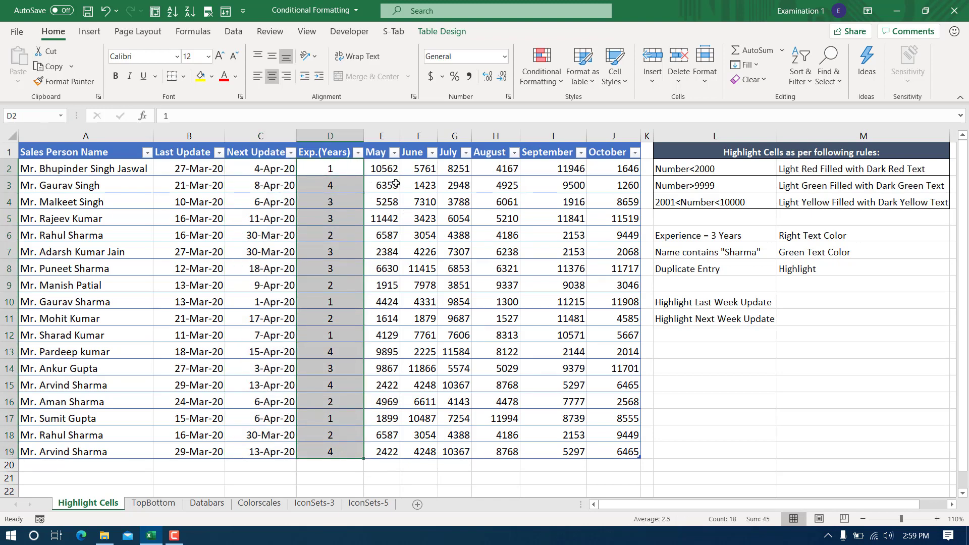
pyautogui.click(379, 163)
pyautogui.press('Right')
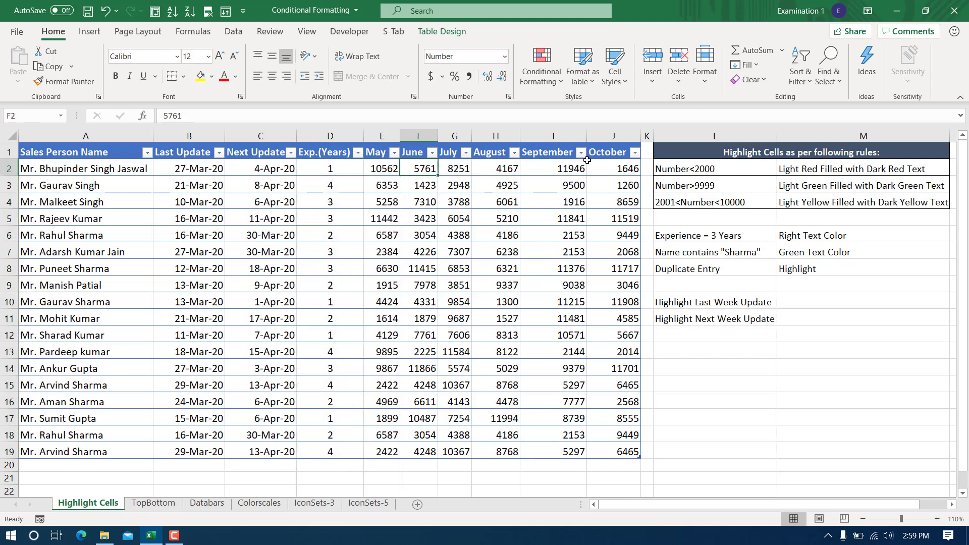
pyautogui.hotkey('ctrl', 'Right')
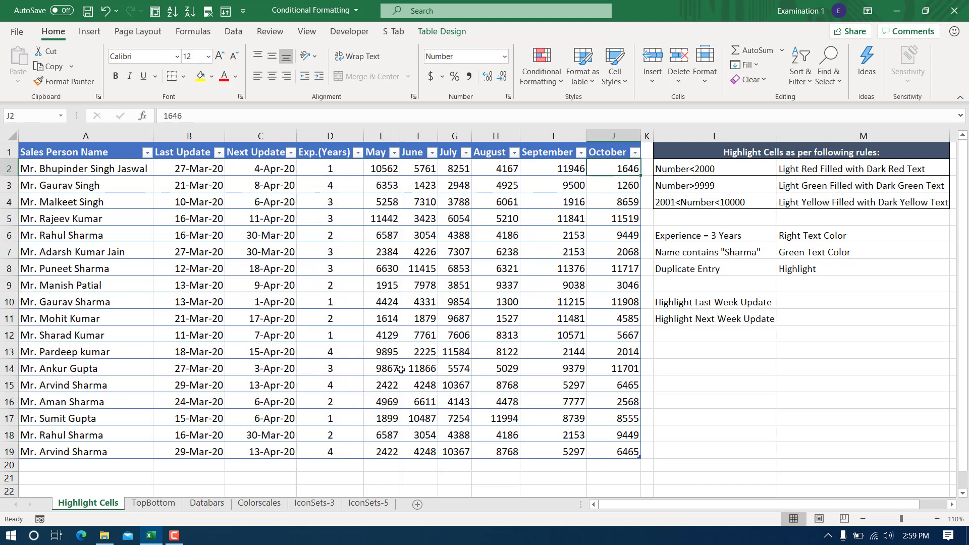
pyautogui.press('Down')
pyautogui.press('Down')
pyautogui.press('Down')
pyautogui.press('Down')
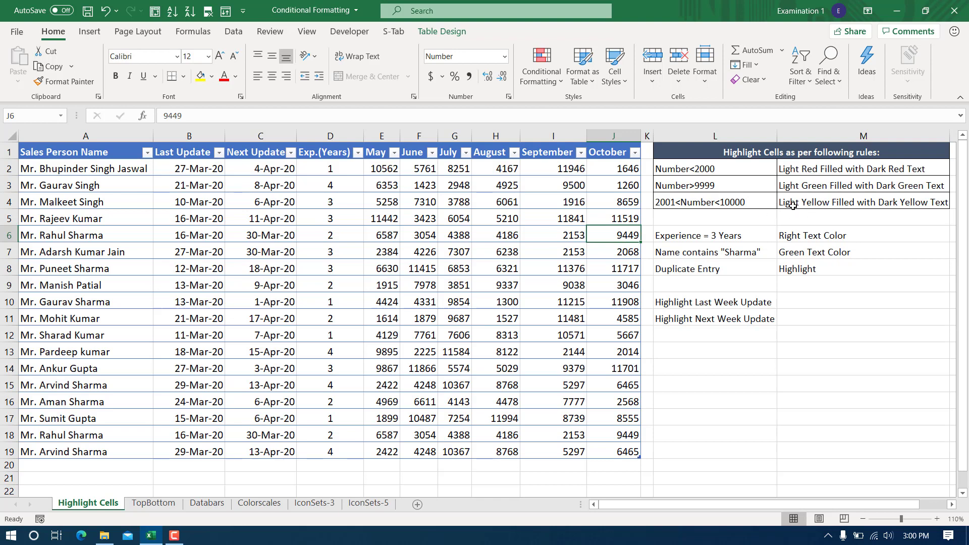
pyautogui.click(507, 218)
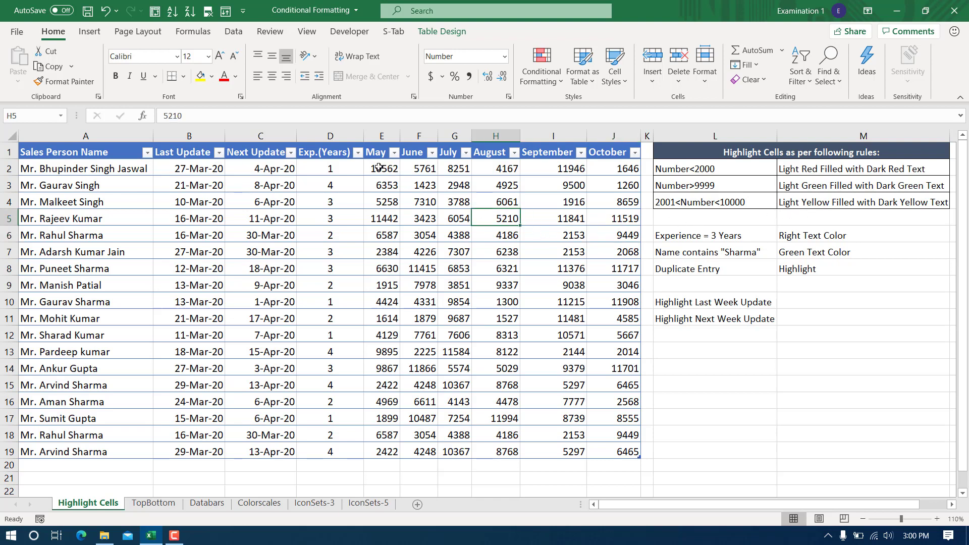
# Highlight values greater than 9999 in the May to October sales data (E2:J19) with Green Fill with Dark Green Text.
pyautogui.moveTo(379, 167); pyautogui.dragTo(624, 456)
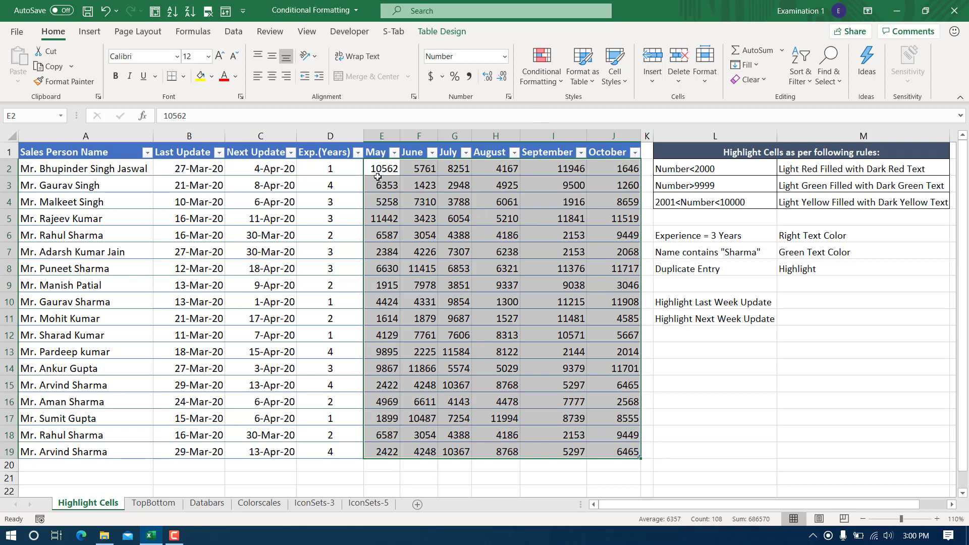
pyautogui.click(536, 78)
pyautogui.moveTo(577, 112)
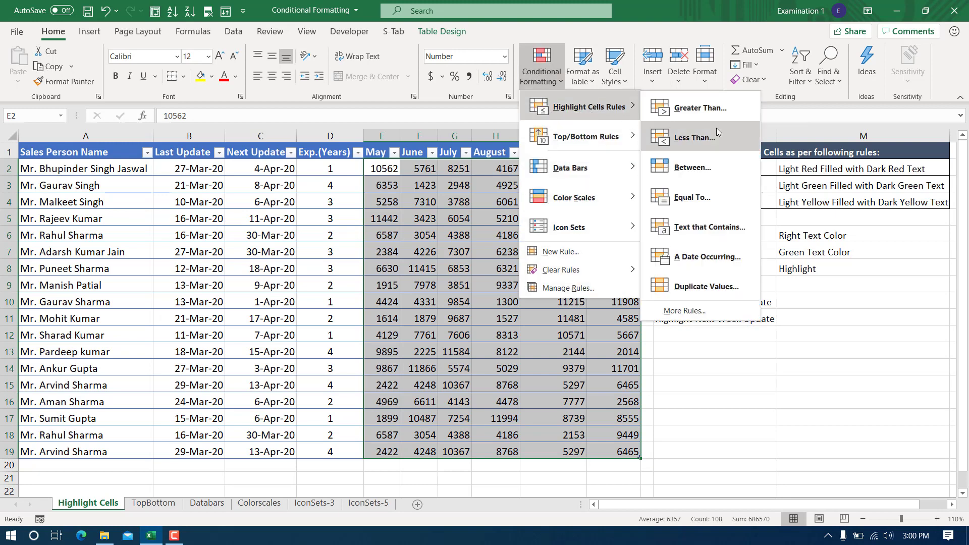
pyautogui.click(685, 108)
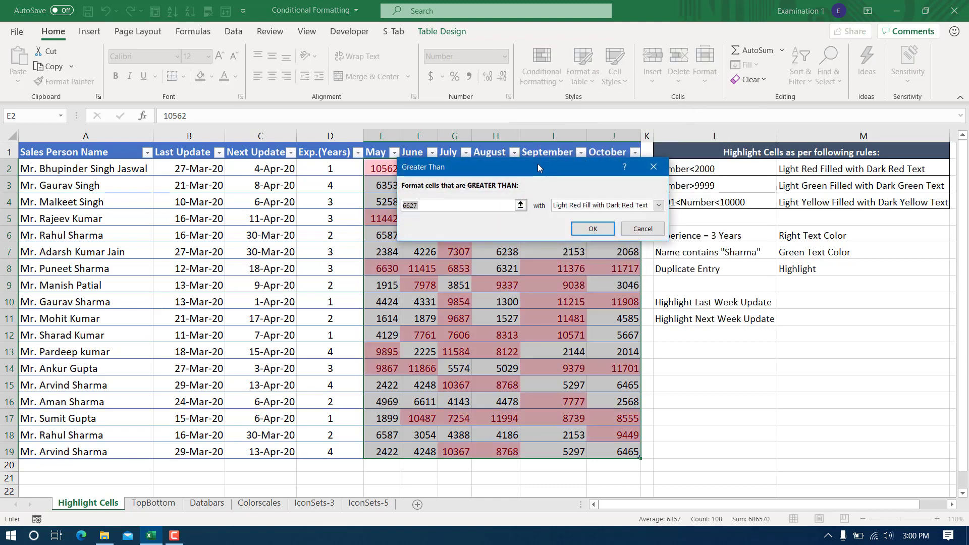
pyautogui.moveTo(541, 167); pyautogui.dragTo(363, 217)
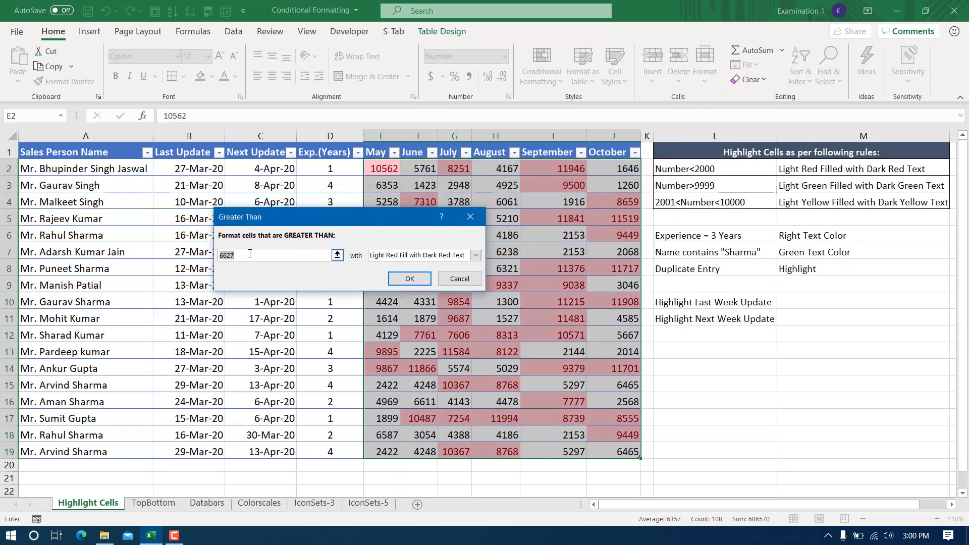
pyautogui.moveTo(268, 226); pyautogui.dragTo(408, 249)
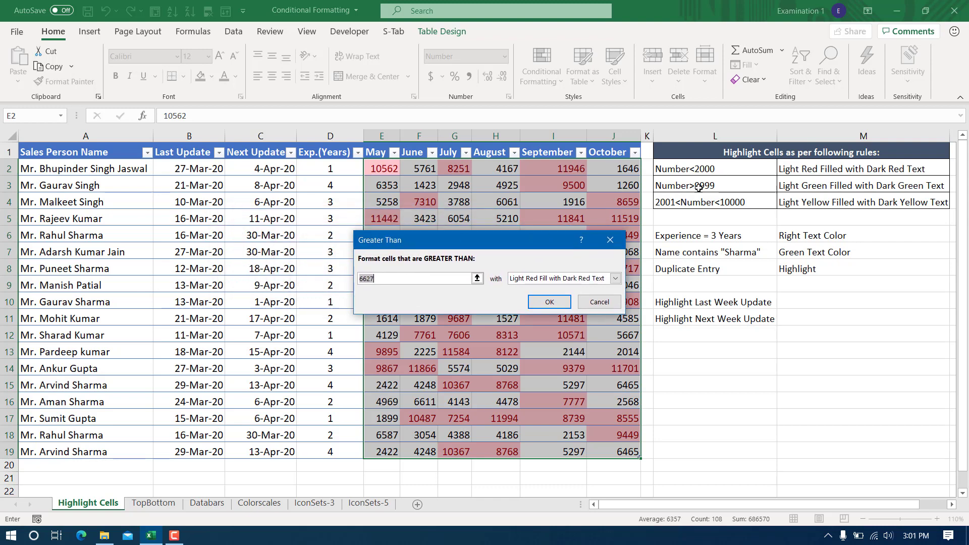
pyautogui.click(408, 280)
pyautogui.press('BackSpace')
pyautogui.press('BackSpace')
pyautogui.press('BackSpace')
pyautogui.press('BackSpace')
pyautogui.write('999')
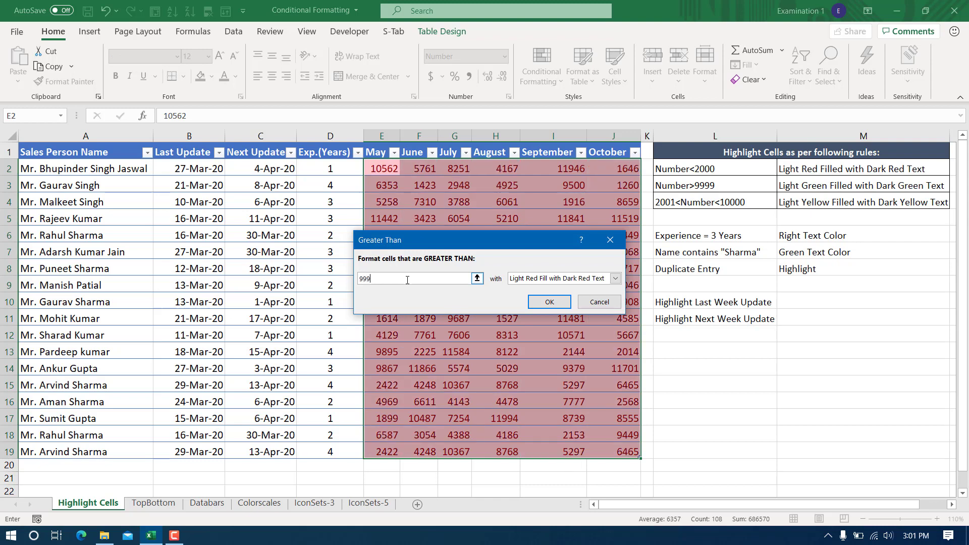
pyautogui.write('9')
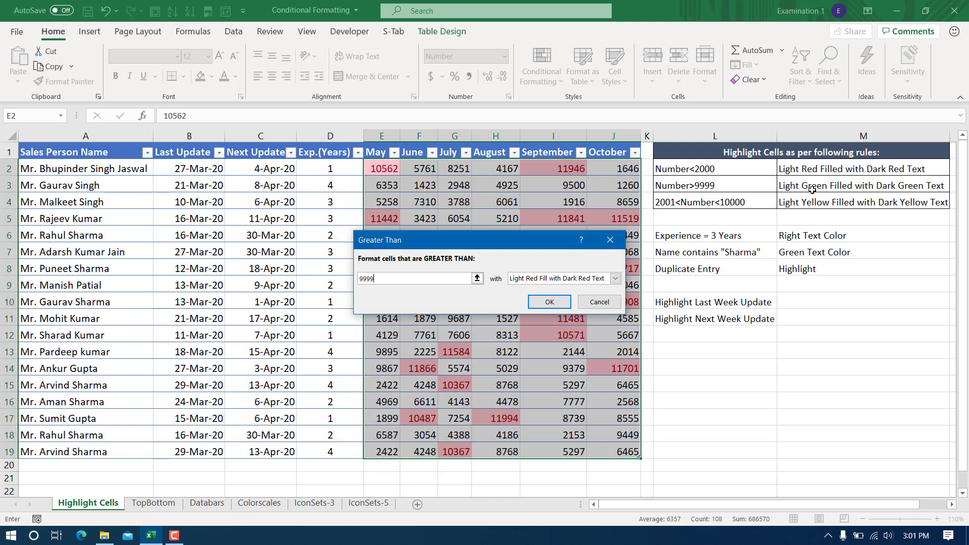
pyautogui.click(615, 279)
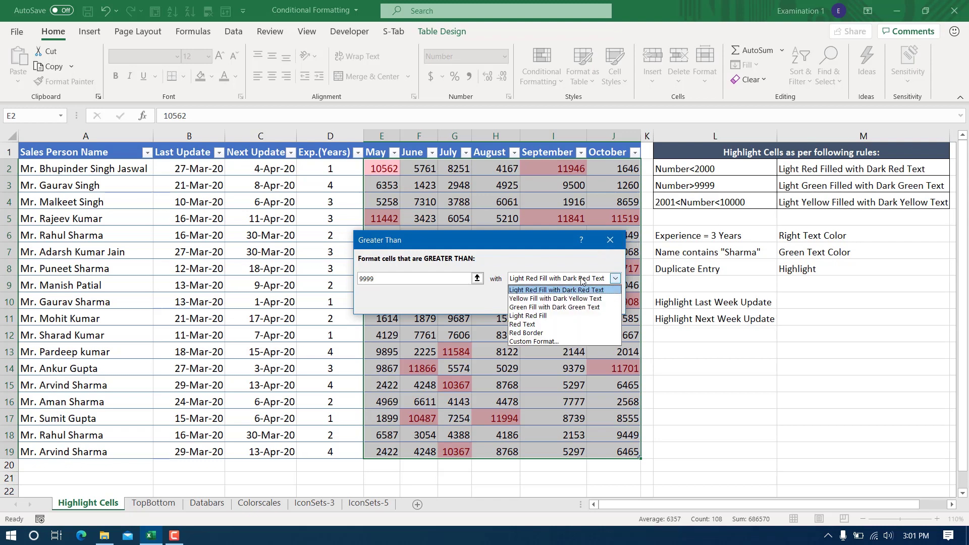
pyautogui.click(516, 308)
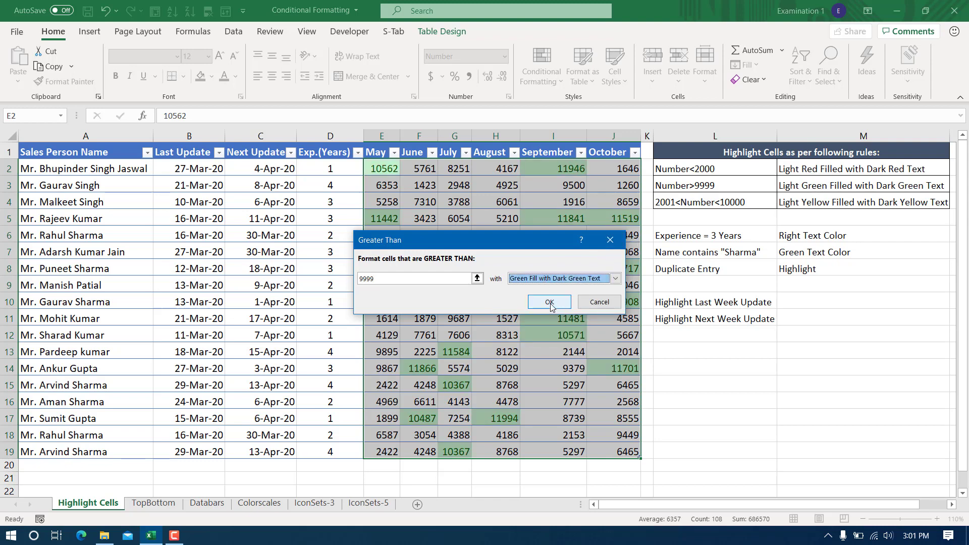
pyautogui.click(549, 303)
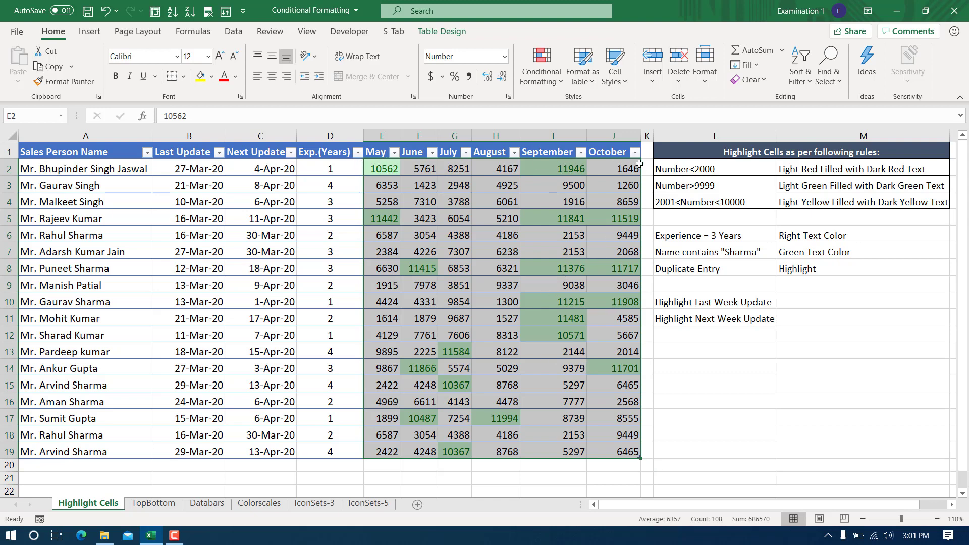
# Highlight values less than 2000 in the May to October sales data with Light Red Fill with Dark Red Text.
pyautogui.click(534, 74)
pyautogui.moveTo(568, 107)
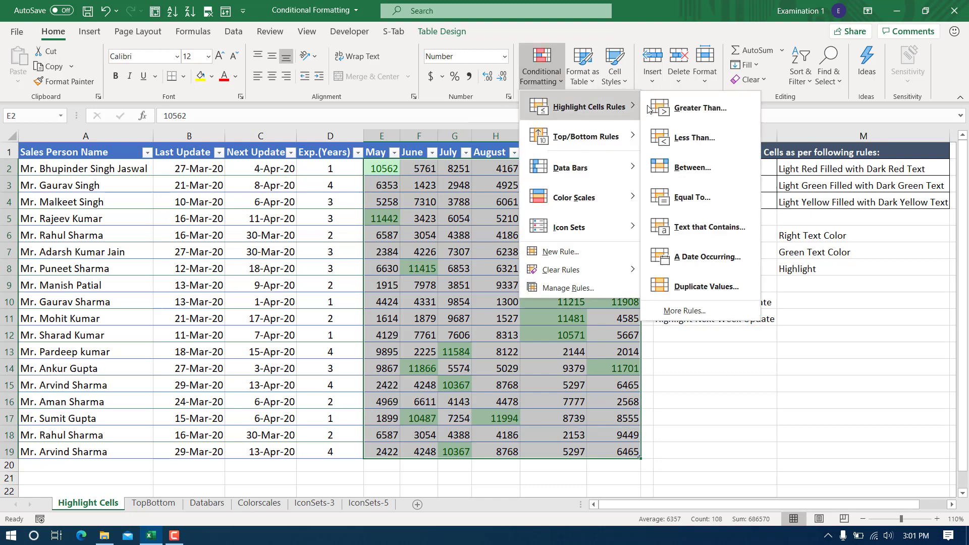
pyautogui.click(688, 143)
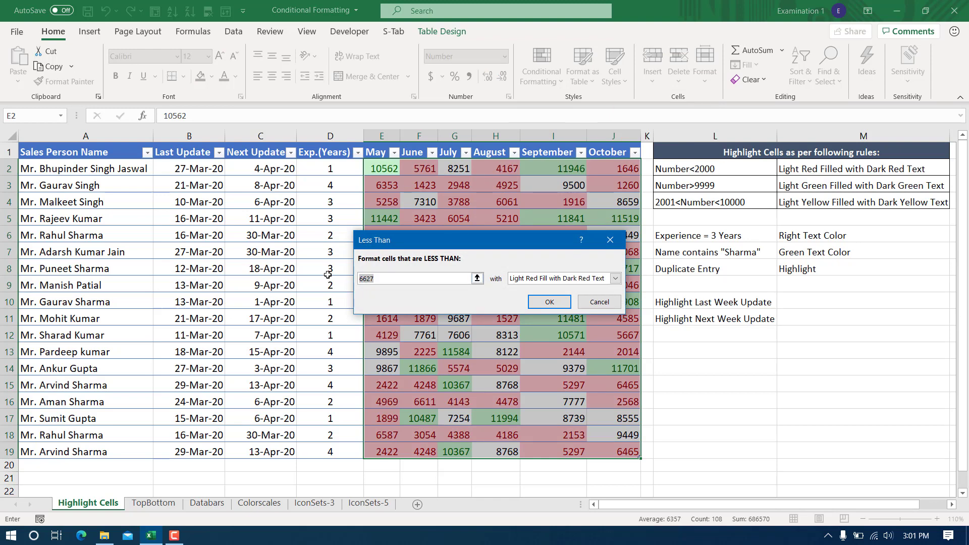
pyautogui.write('2000')
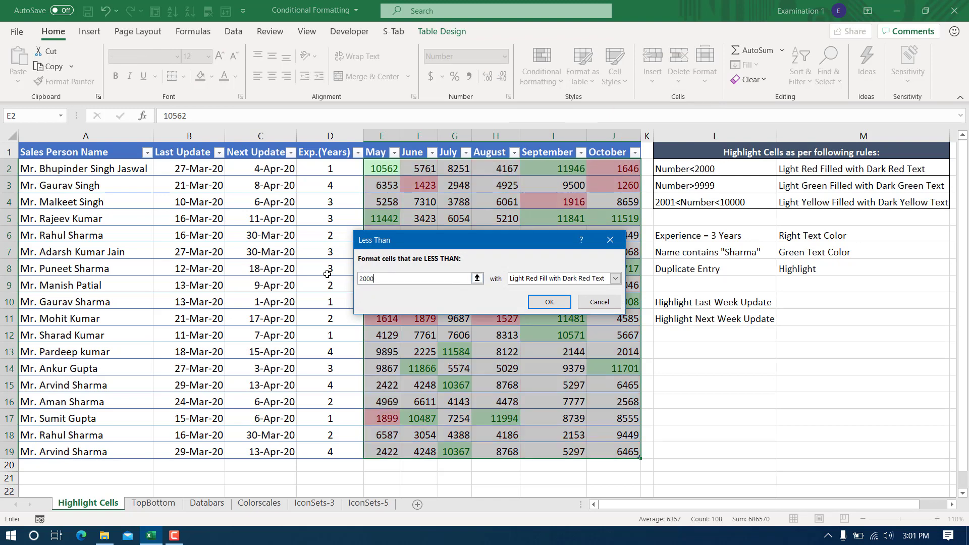
pyautogui.moveTo(483, 239); pyautogui.dragTo(509, 265)
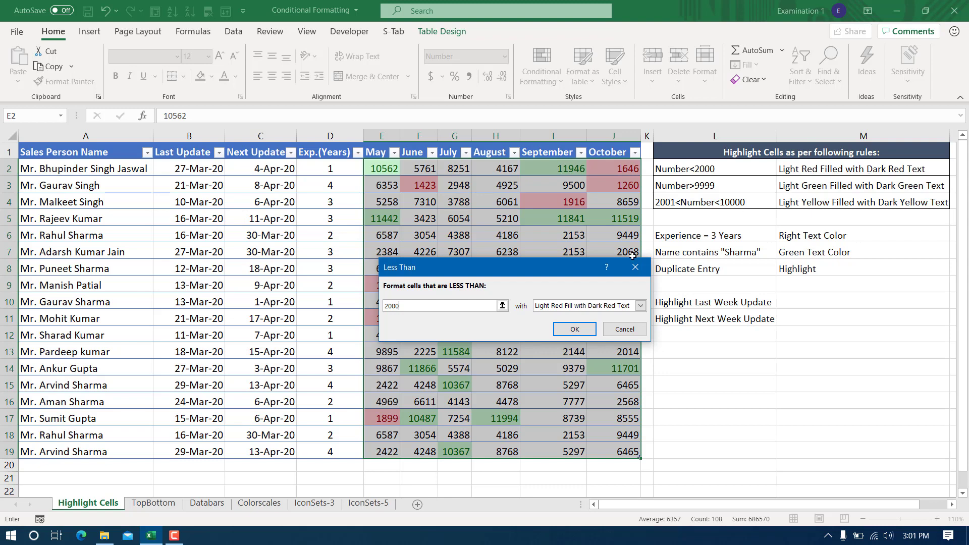
pyautogui.click(561, 307)
pyautogui.click(563, 318)
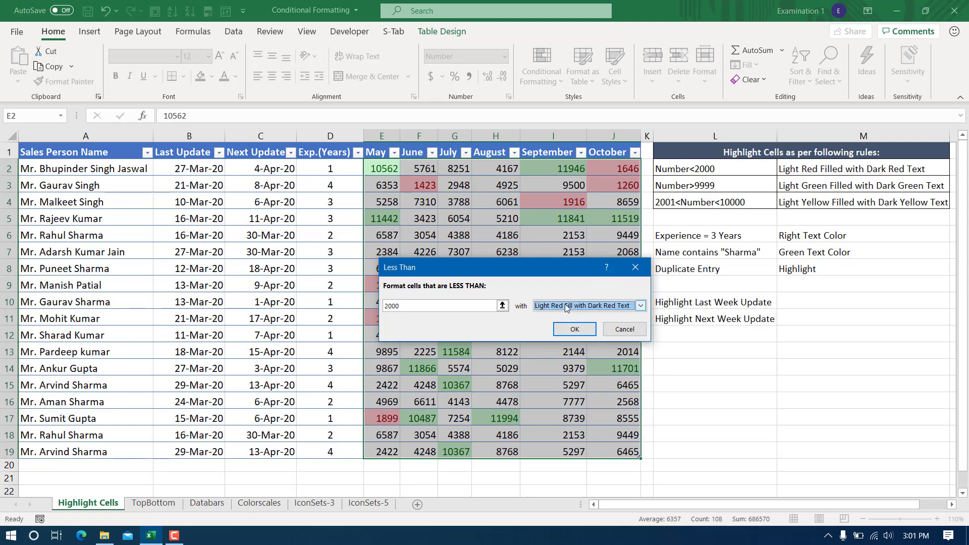
pyautogui.click(574, 331)
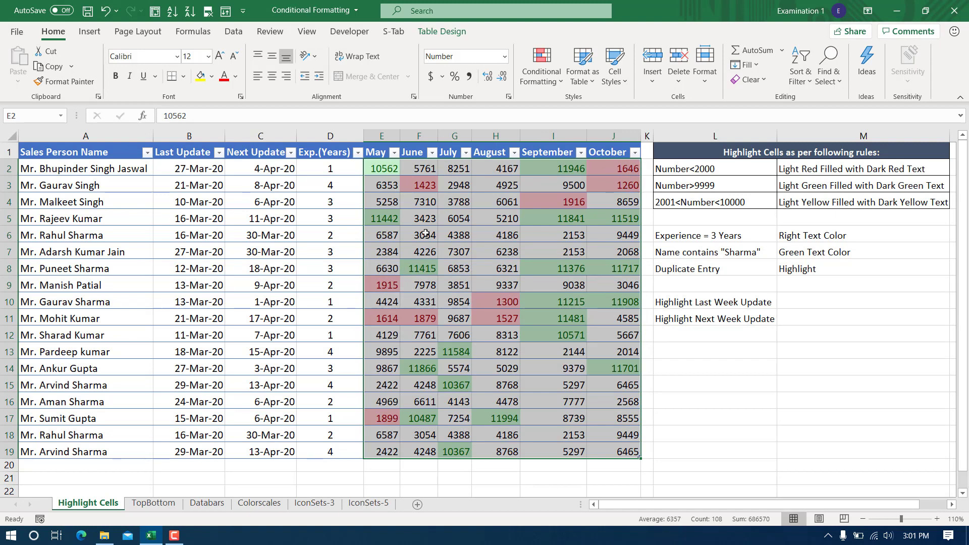
# Highlight values between 2001 and 9999 in the May to October sales data with Yellow Fill with Dark Yellow Text.
pyautogui.click(539, 76)
pyautogui.moveTo(626, 111)
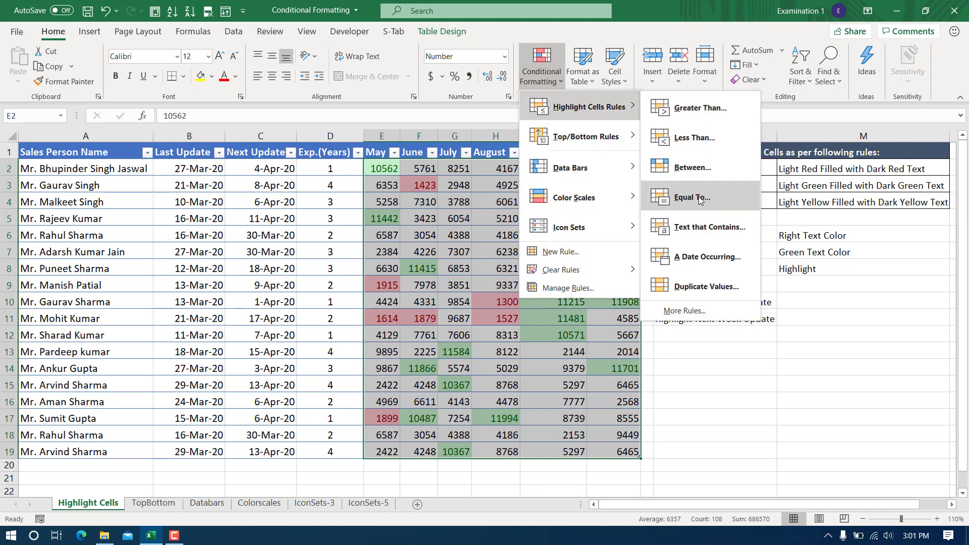
pyautogui.click(693, 169)
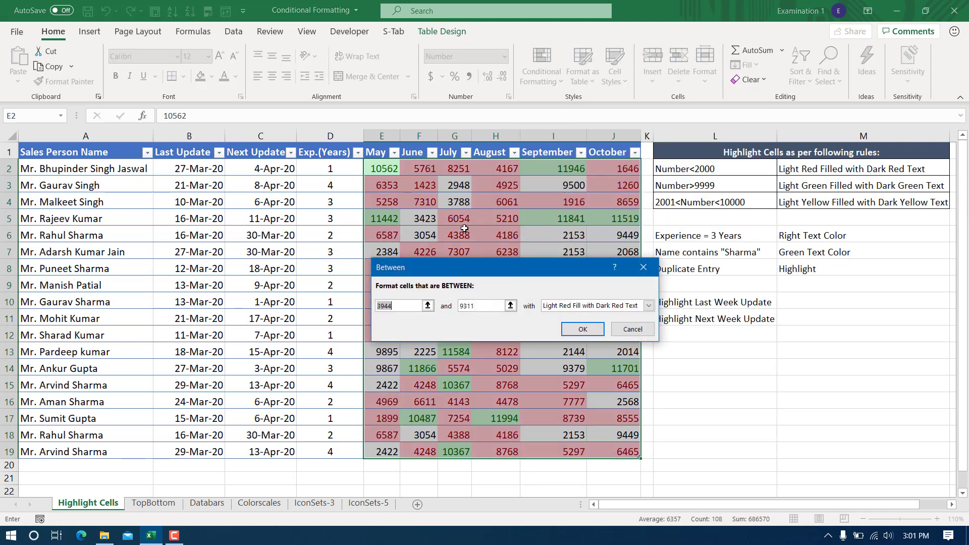
pyautogui.doubleClick(407, 306)
pyautogui.write('20')
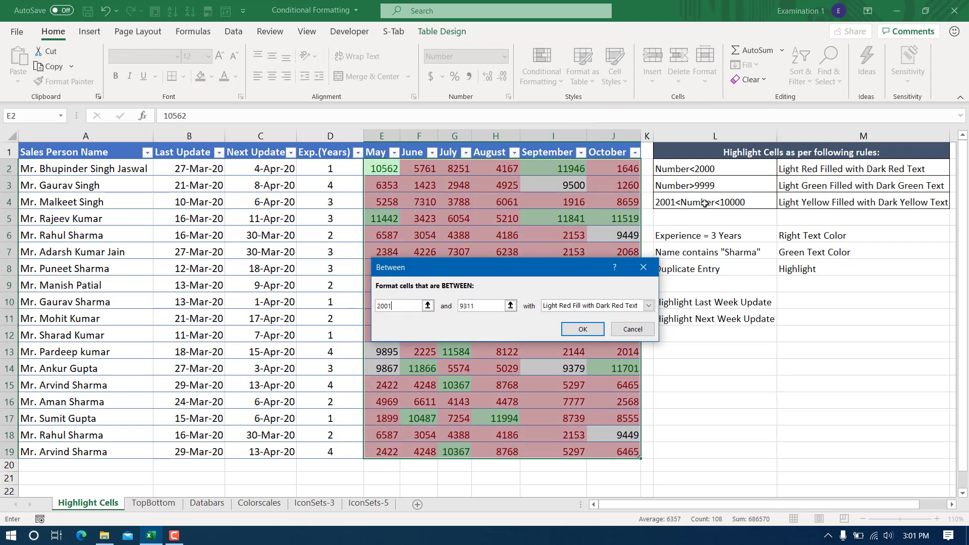
pyautogui.write('01')
pyautogui.click(488, 310)
pyautogui.write('9')
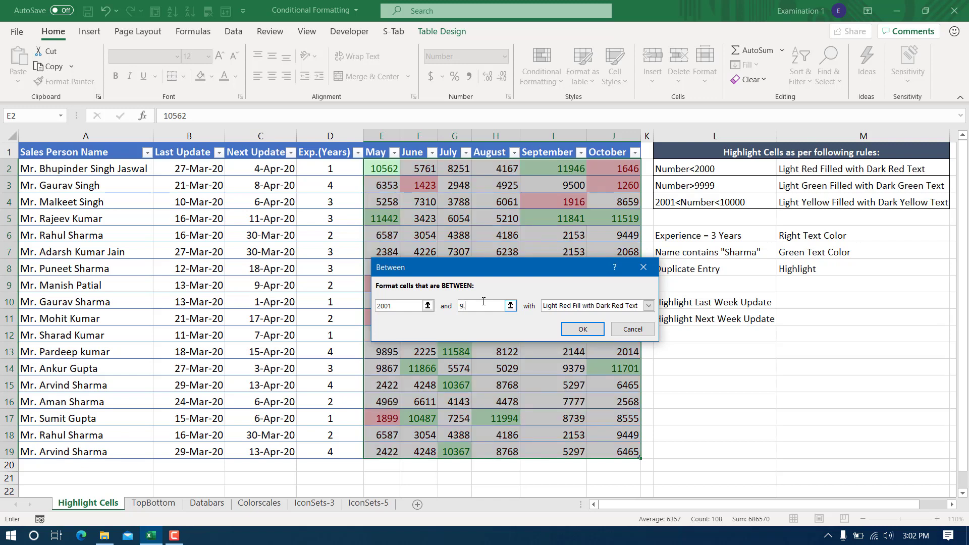
pyautogui.write('999')
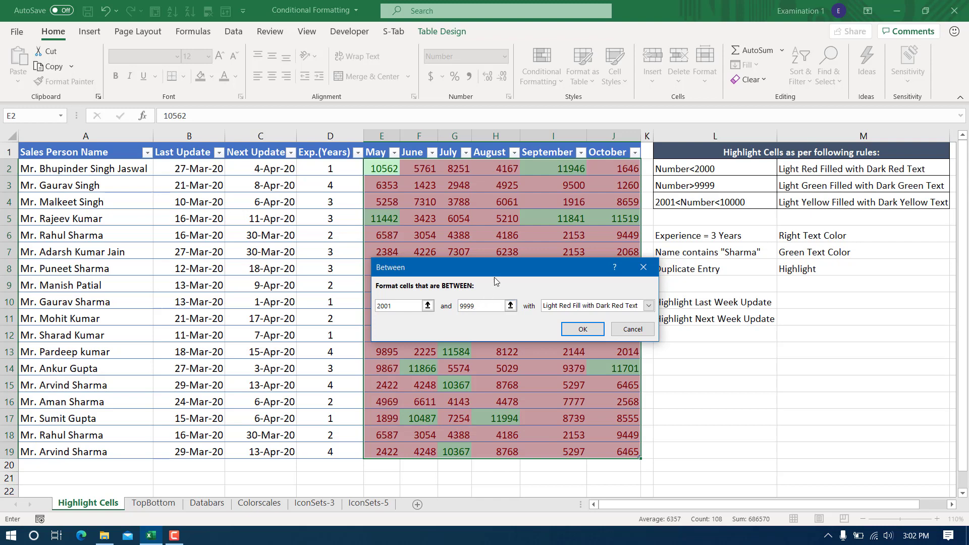
pyautogui.moveTo(495, 278); pyautogui.dragTo(752, 295)
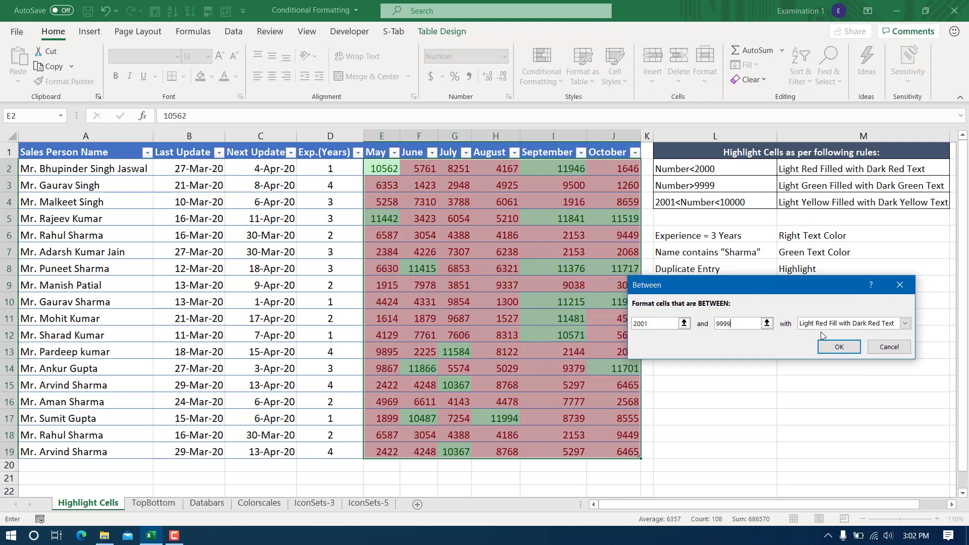
pyautogui.click(853, 323)
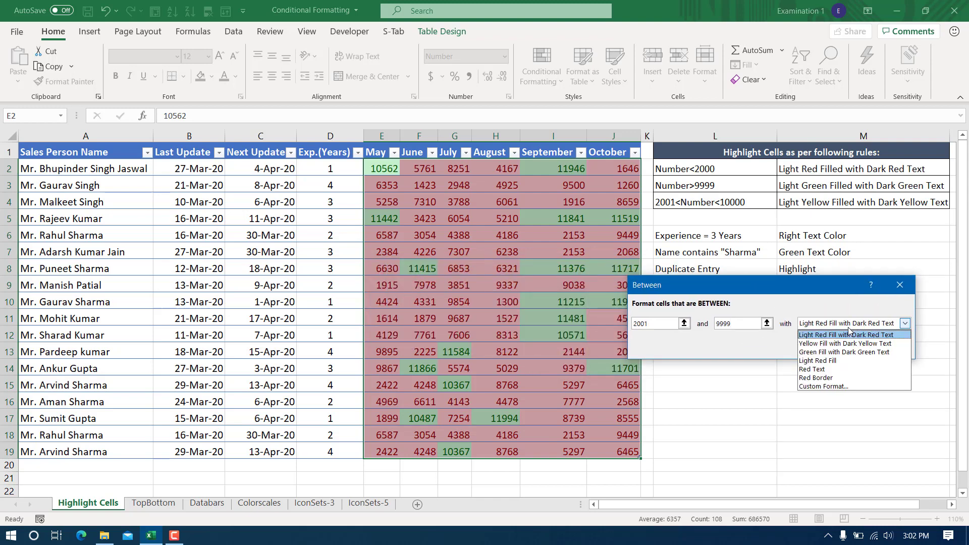
pyautogui.click(824, 344)
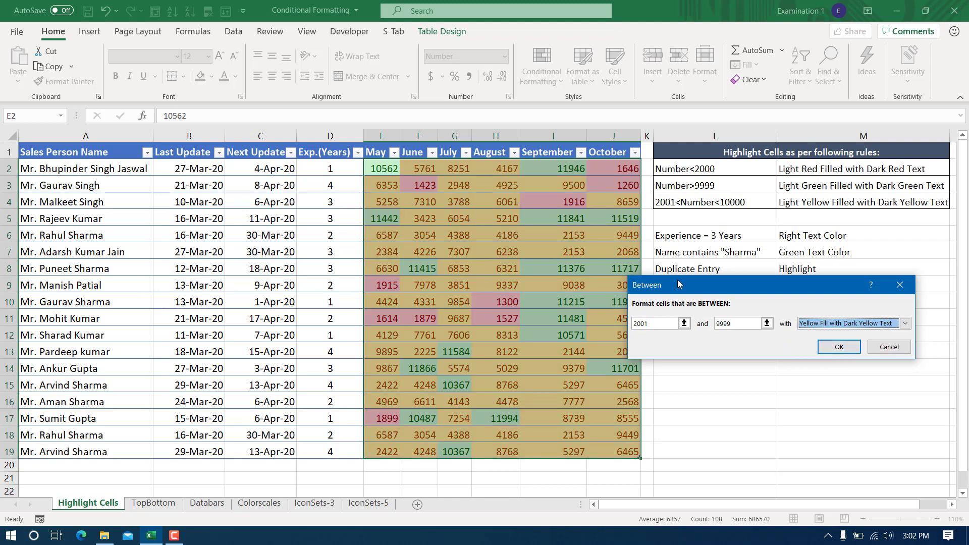
pyautogui.click(839, 347)
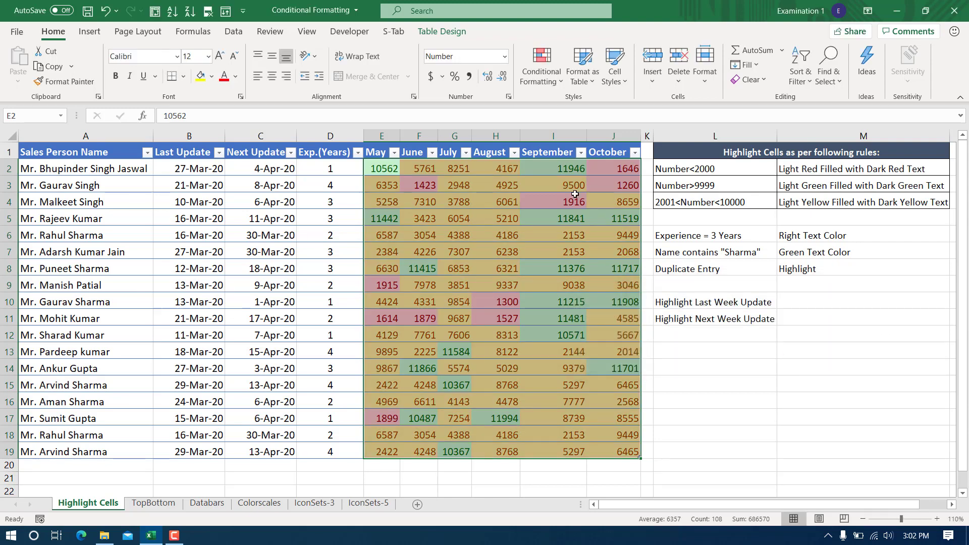
pyautogui.click(464, 236)
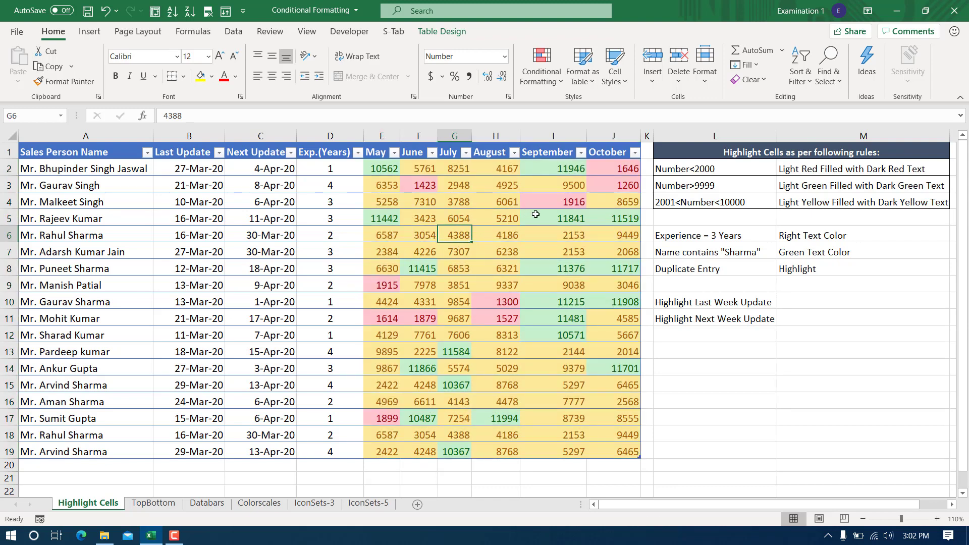
pyautogui.click(556, 203)
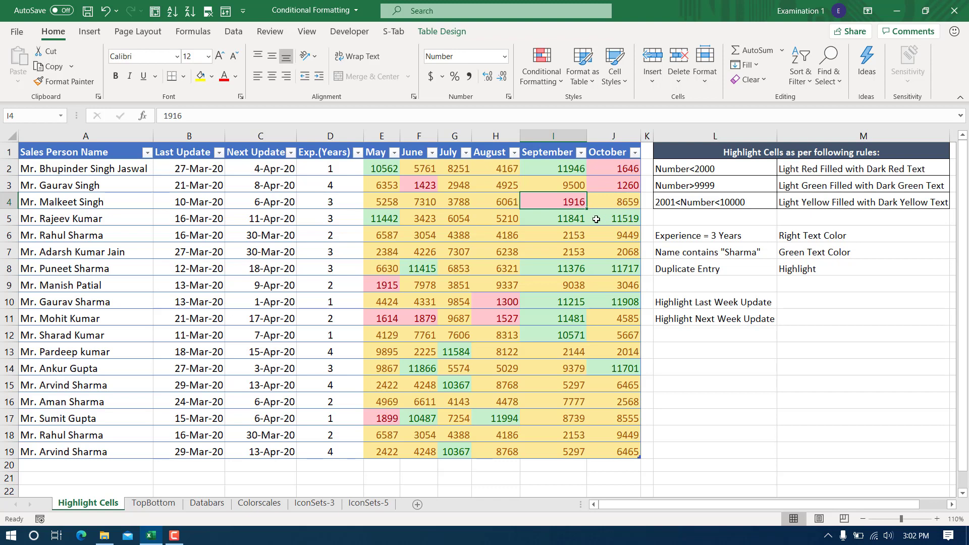
pyautogui.click(559, 219)
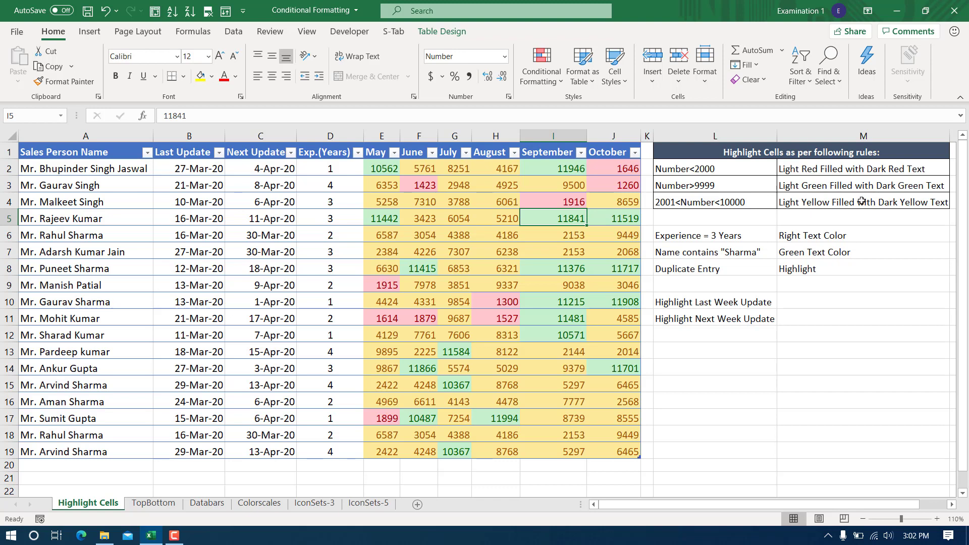
pyautogui.click(540, 76)
pyautogui.moveTo(591, 110)
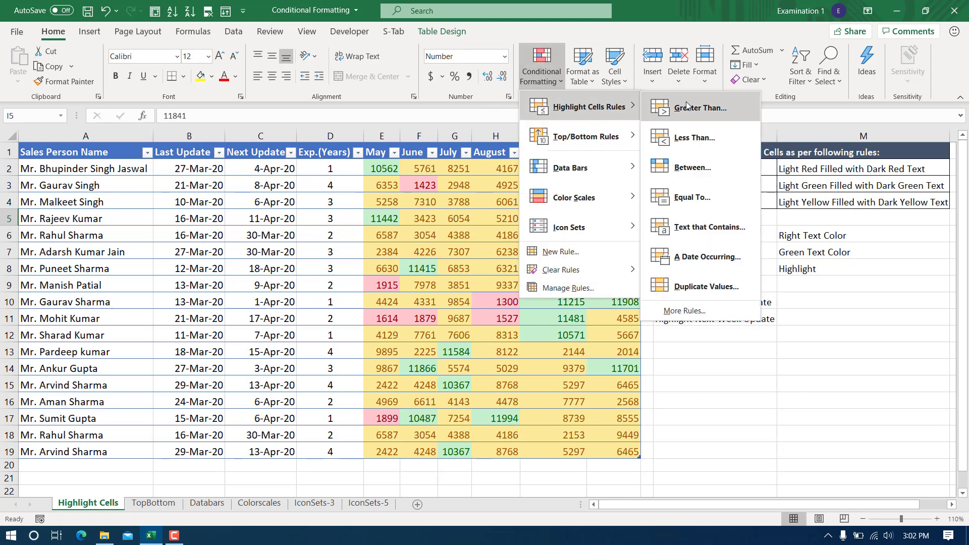
pyautogui.click(717, 424)
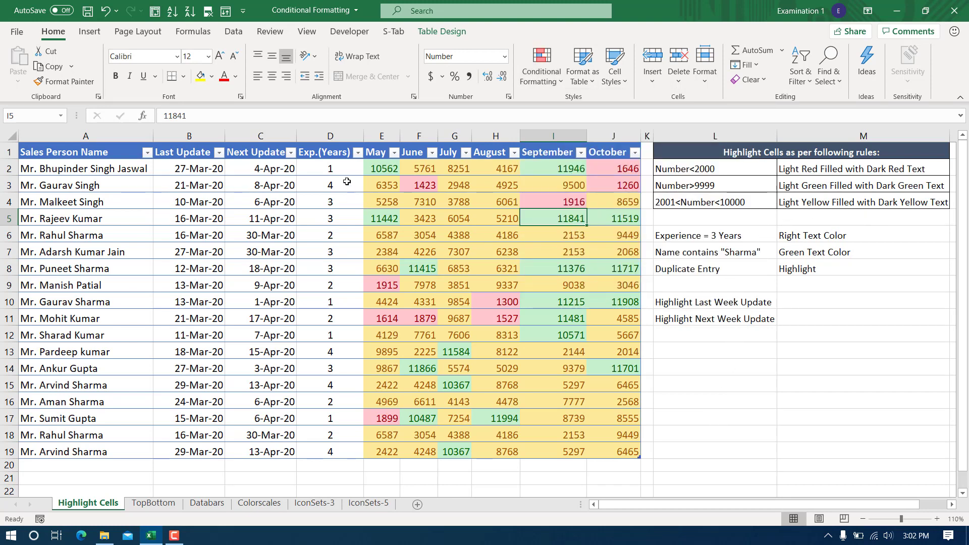
# Highlight experience values equal to 3 in the Exp.(Years) column (D2:D19) with Red Text using an Equal To rule.
pyautogui.moveTo(335, 167); pyautogui.dragTo(327, 452)
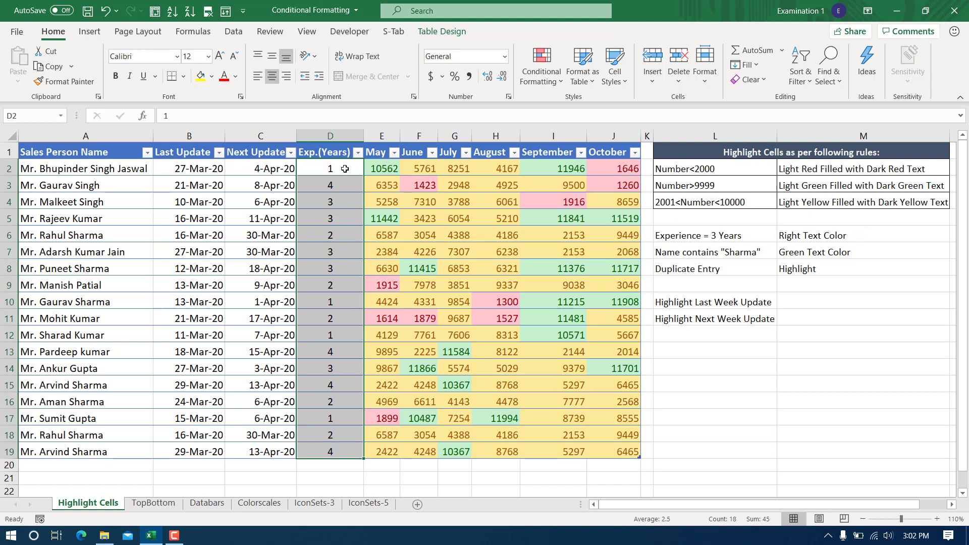
pyautogui.click(543, 61)
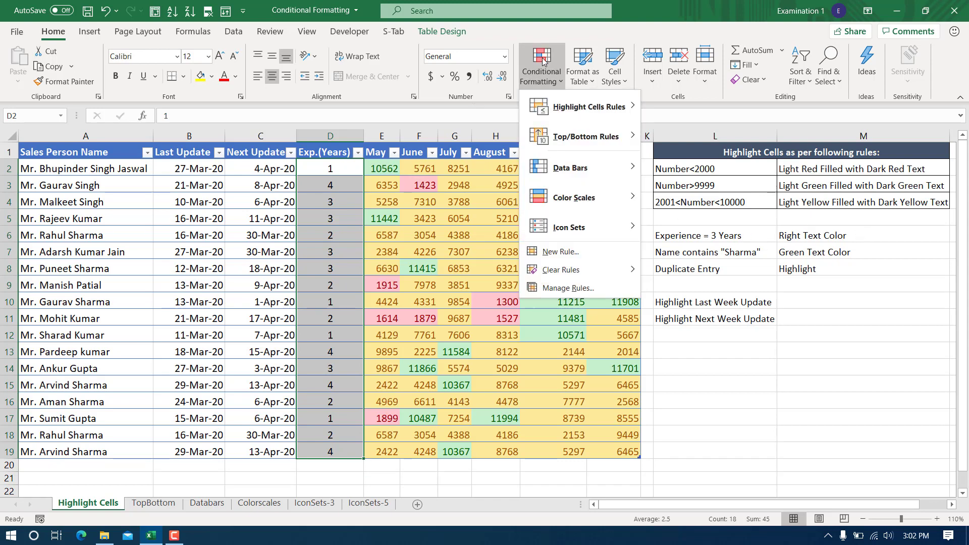
pyautogui.moveTo(588, 107)
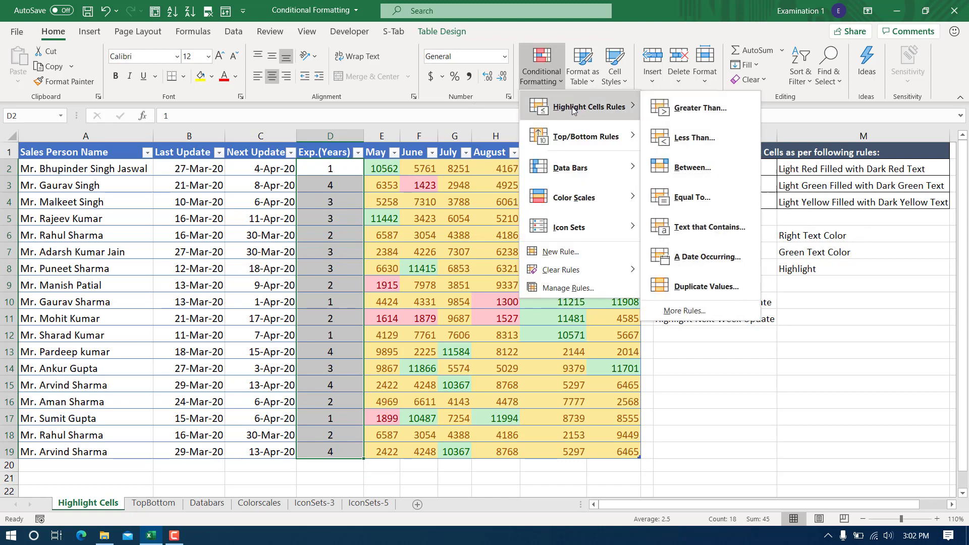
pyautogui.click(705, 197)
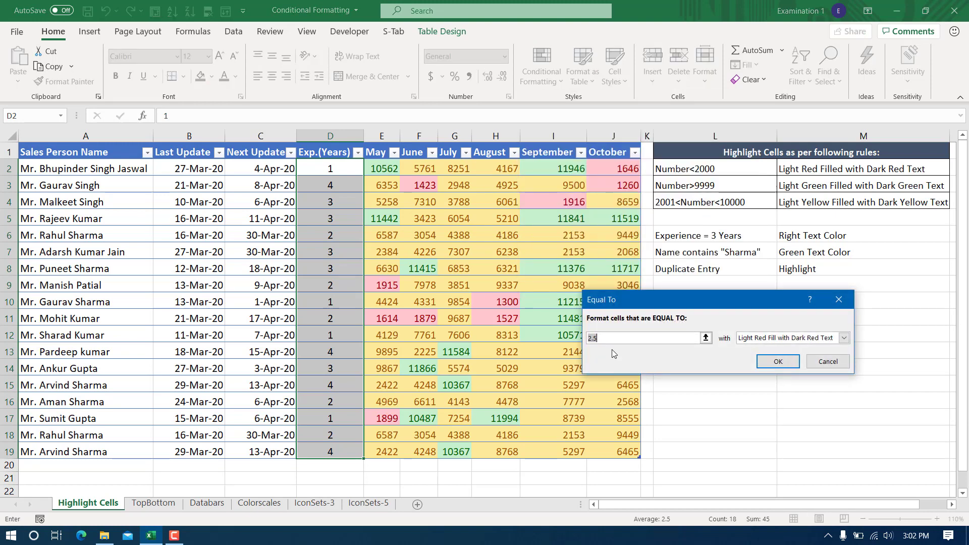
pyautogui.write('3')
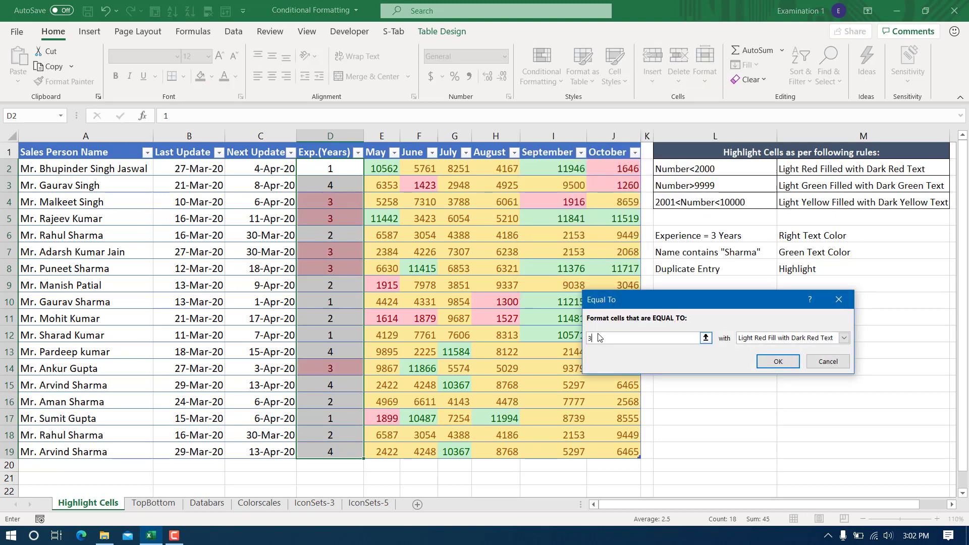
pyautogui.moveTo(617, 306); pyautogui.dragTo(619, 322)
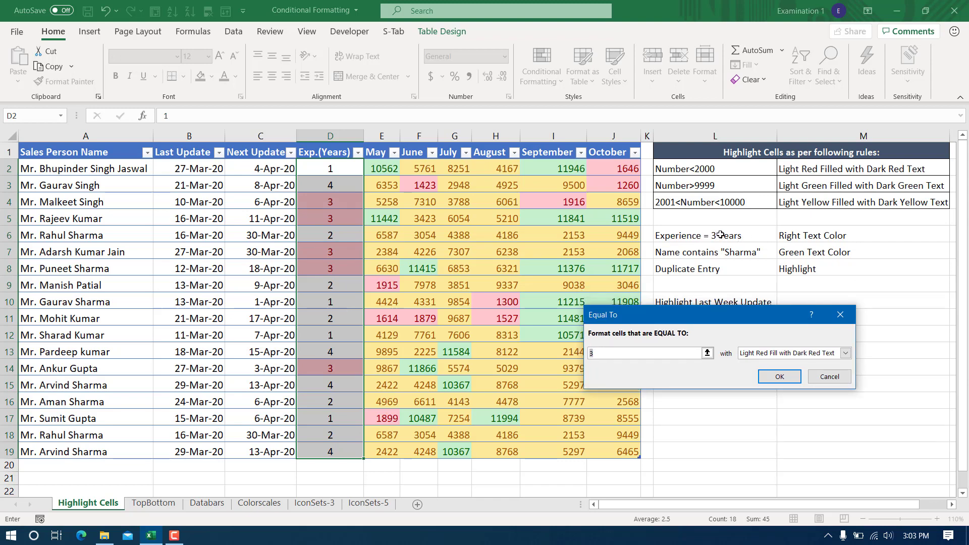
pyautogui.moveTo(717, 318); pyautogui.dragTo(682, 317)
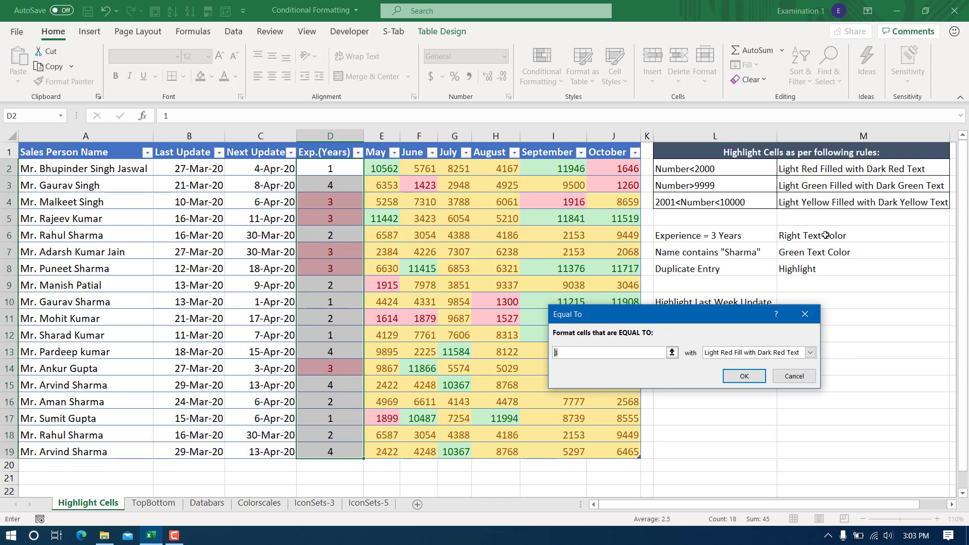
pyautogui.click(811, 352)
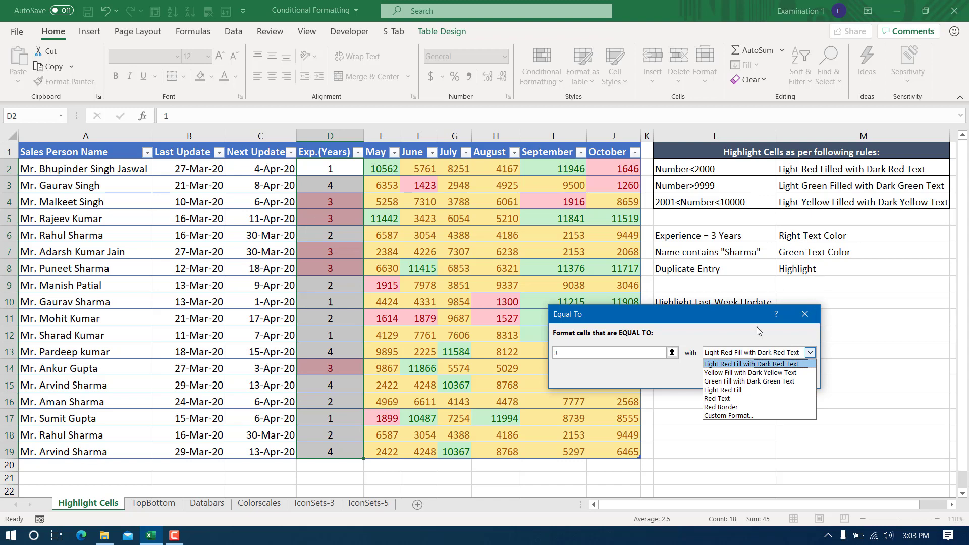
pyautogui.click(723, 399)
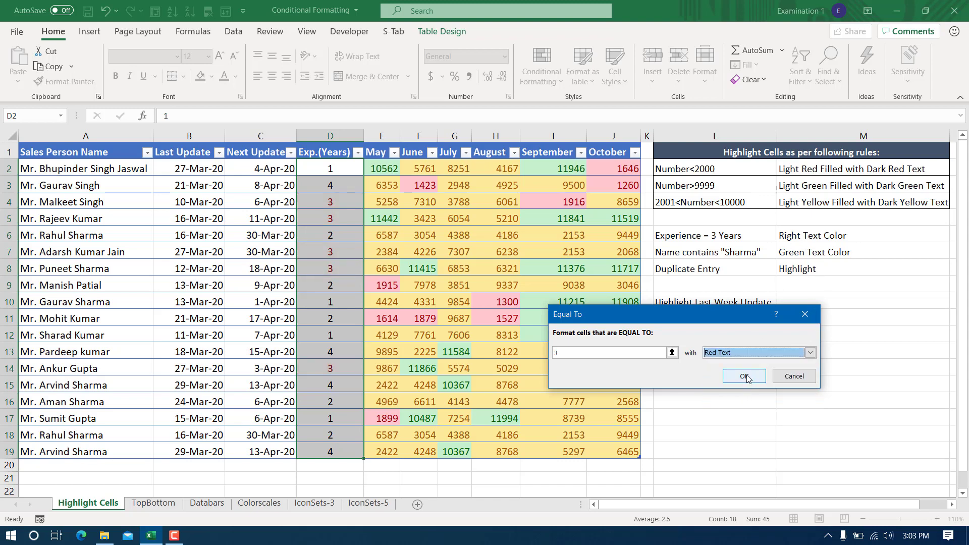
pyautogui.click(746, 377)
# Correct the format description for the 3-year experience rule in cell M6 to "Red Text Color".
pyautogui.click(802, 235)
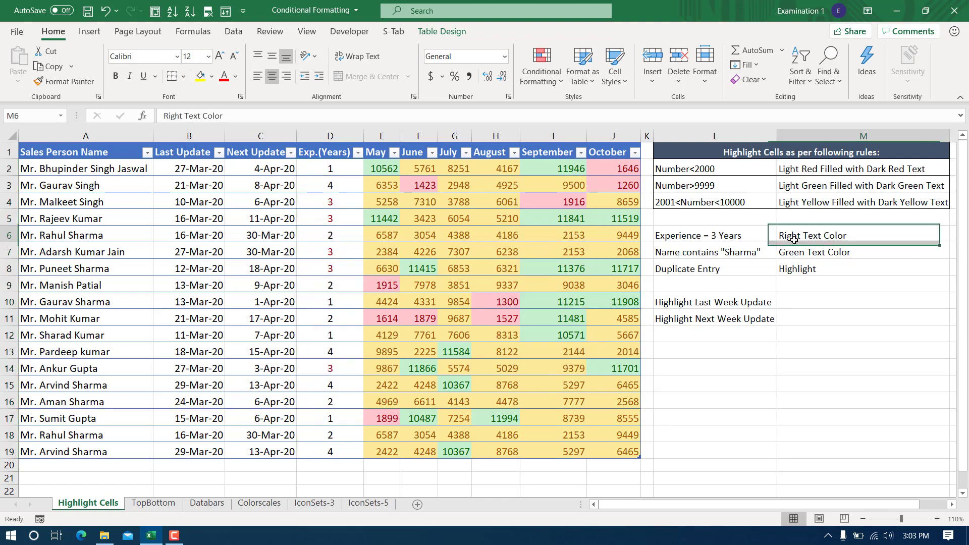
pyautogui.press('Down')
pyautogui.press('Down')
pyautogui.doubleClick(801, 236)
pyautogui.press('BackSpace')
pyautogui.press('BackSpace')
pyautogui.press('BackSpace')
pyautogui.press('BackSpace')
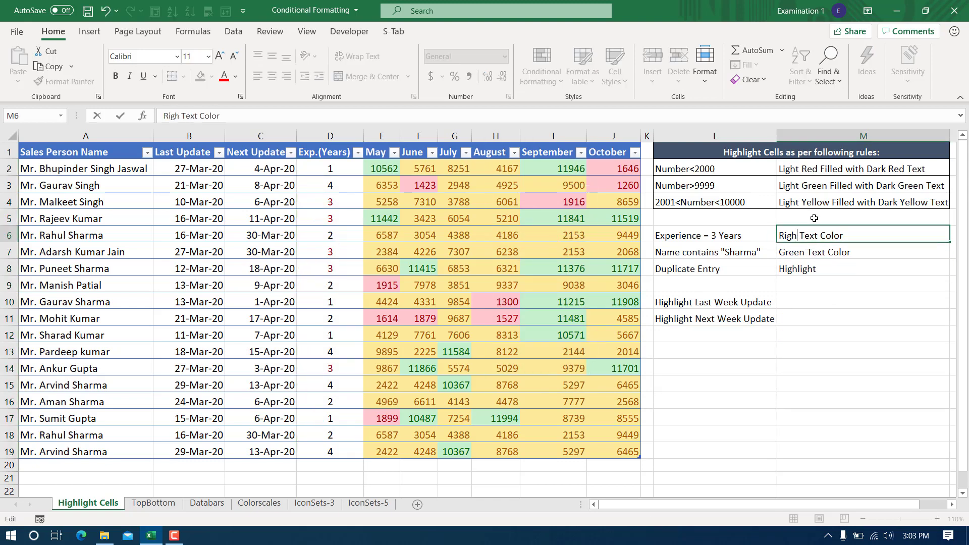
pyautogui.write('ed')
pyautogui.press('Return')
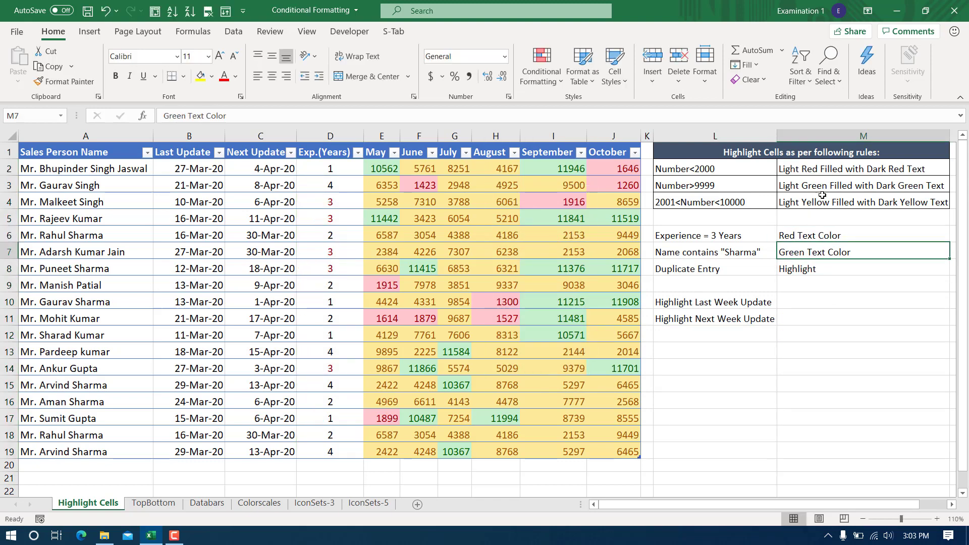
pyautogui.click(338, 252)
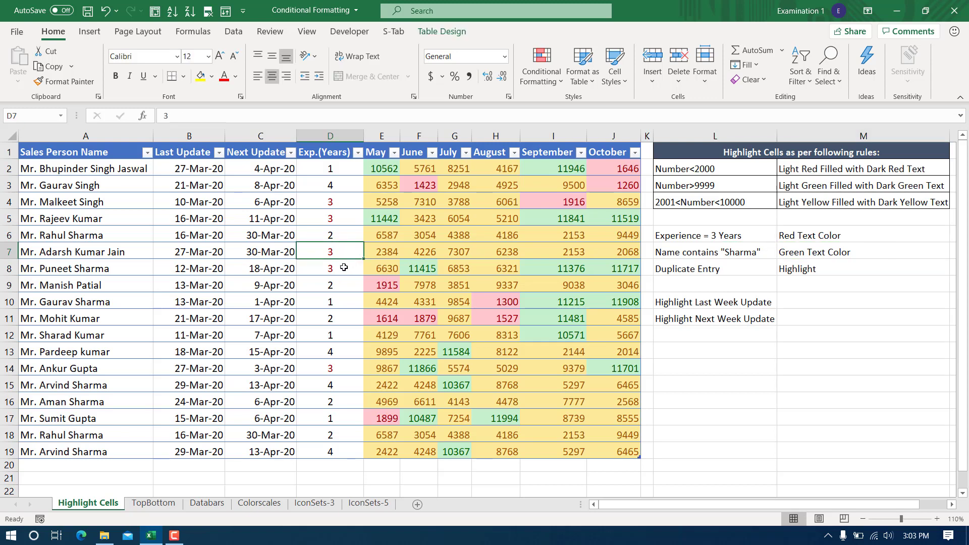
pyautogui.moveTo(343, 271); pyautogui.dragTo(335, 201)
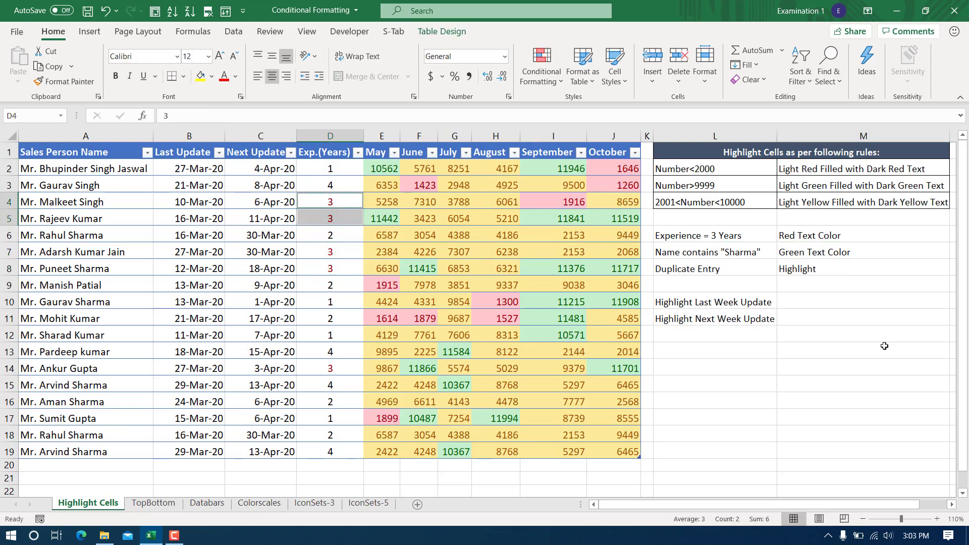
pyautogui.click(862, 342)
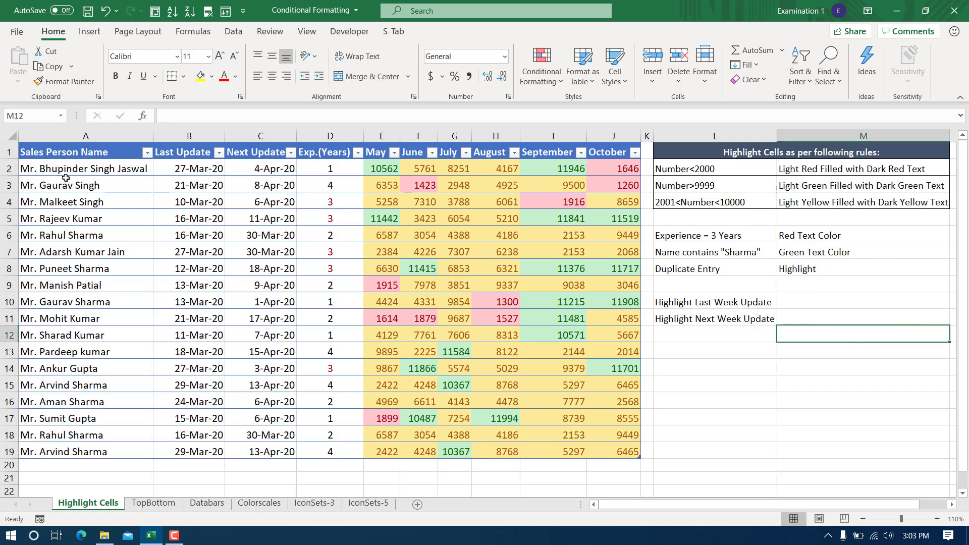
# Set up a Text that Contains rule on the sales person names (A2:A19) for the surname given in the criteria list.
pyautogui.moveTo(77, 150); pyautogui.dragTo(95, 452)
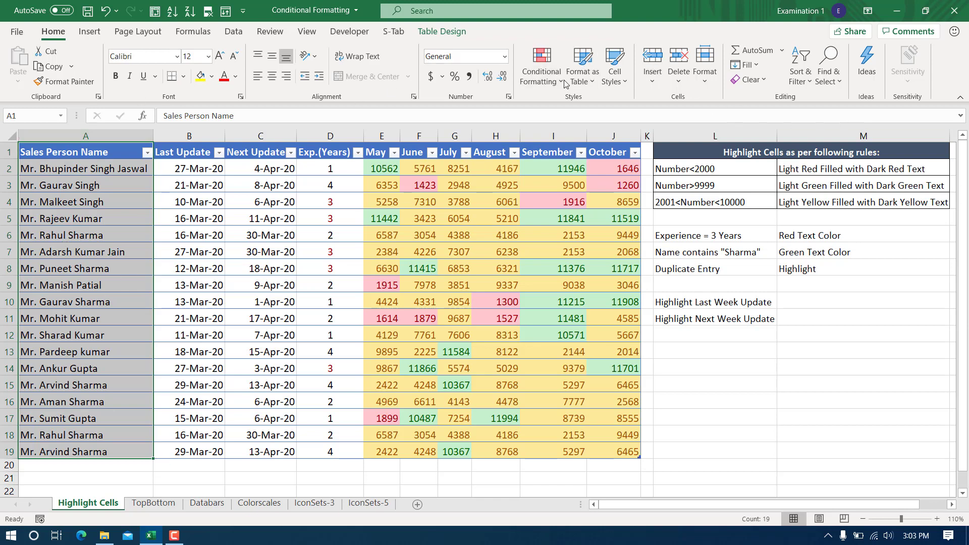
pyautogui.moveTo(75, 169); pyautogui.dragTo(78, 451)
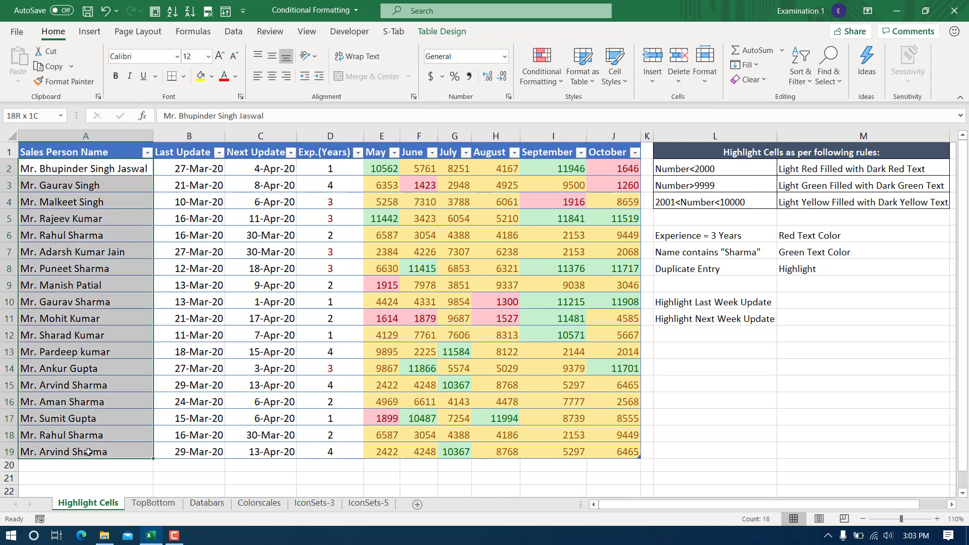
pyautogui.click(544, 80)
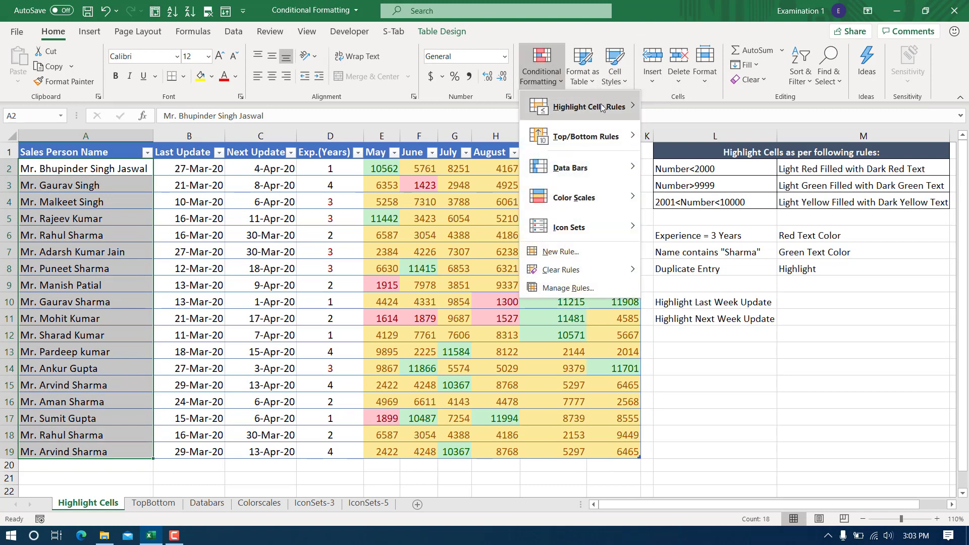
pyautogui.moveTo(602, 107)
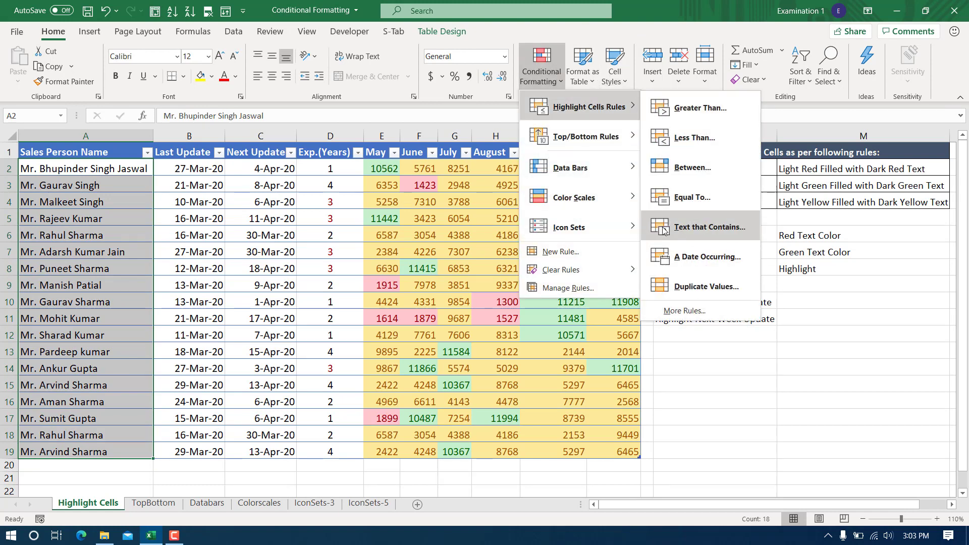
pyautogui.click(705, 228)
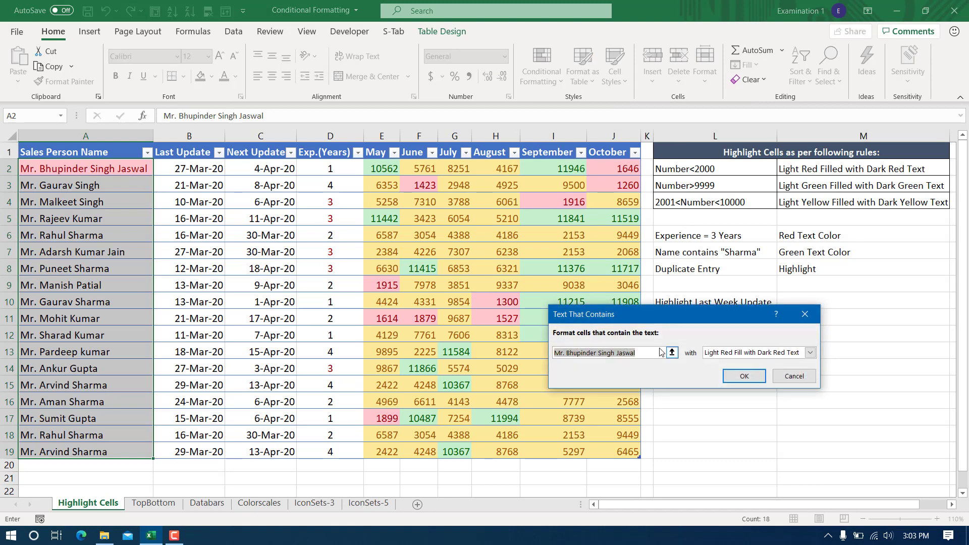
pyautogui.write('Sharma')
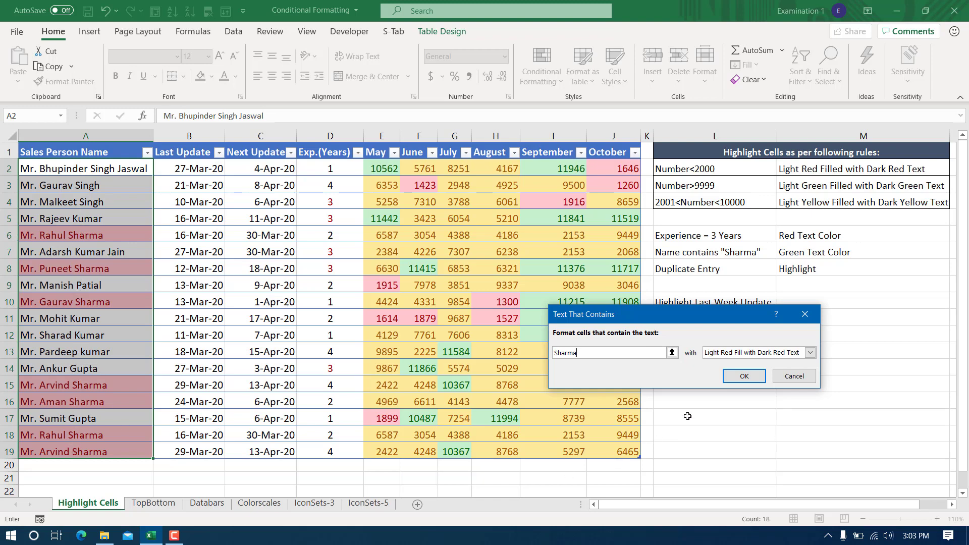
# Give the Text that Contains rule a custom format with a green font color and apply it to the names.
pyautogui.click(810, 352)
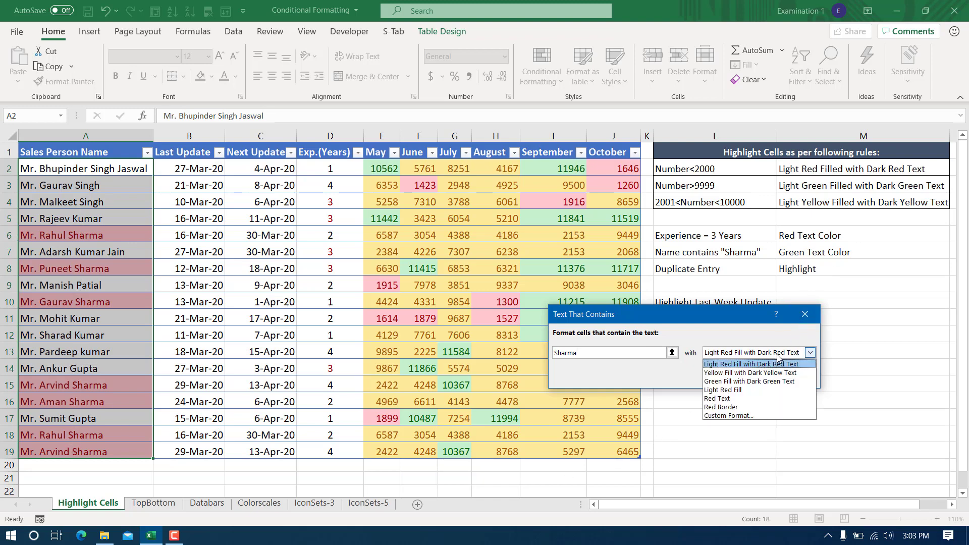
pyautogui.click(716, 420)
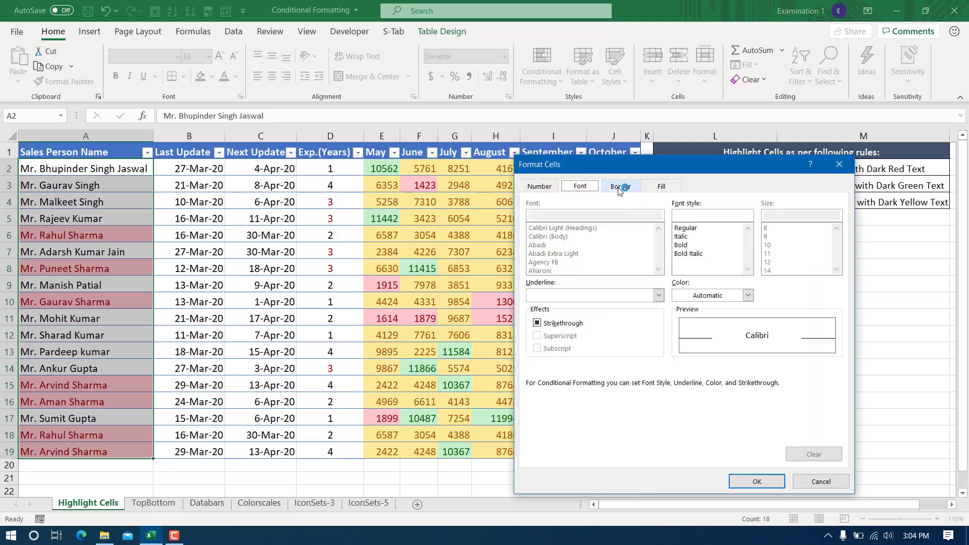
pyautogui.click(620, 187)
pyautogui.click(661, 187)
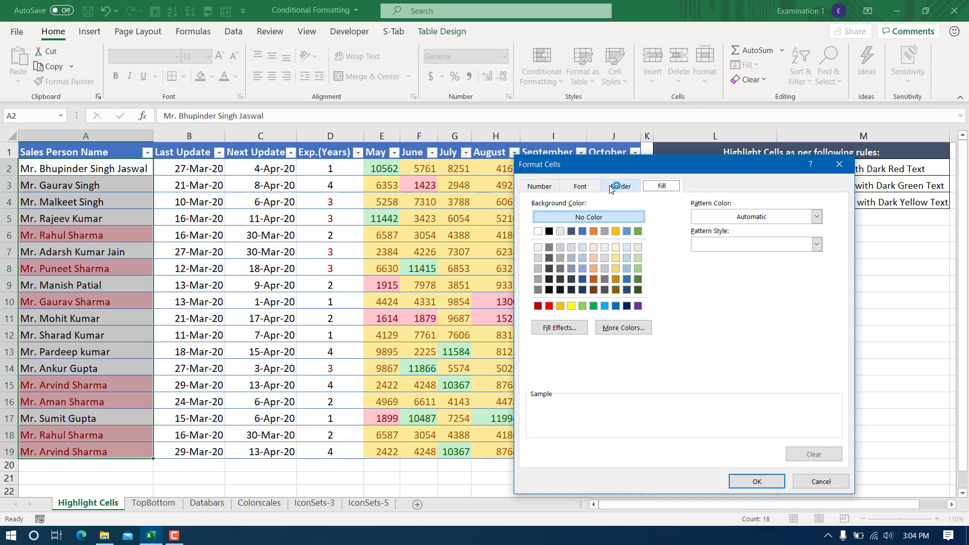
pyautogui.click(544, 187)
pyautogui.click(580, 186)
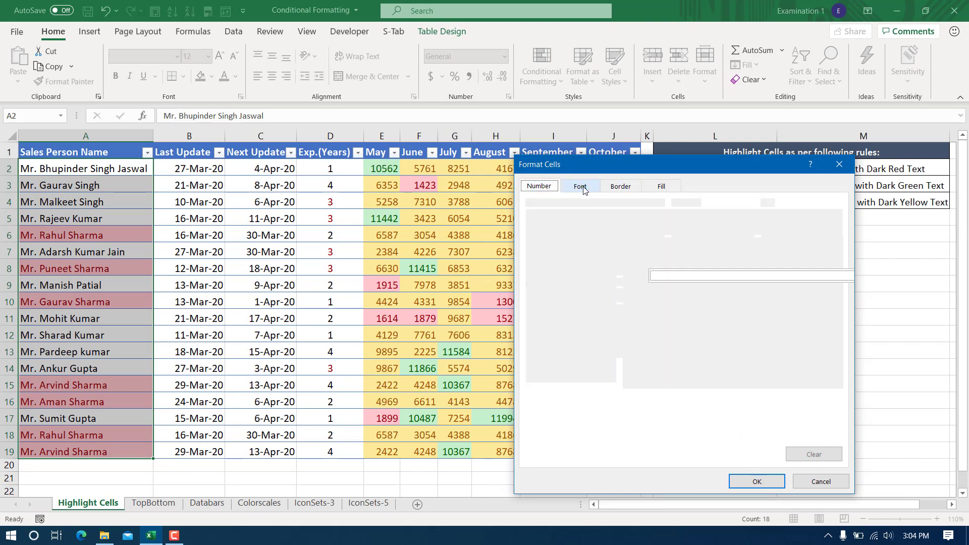
pyautogui.click(748, 296)
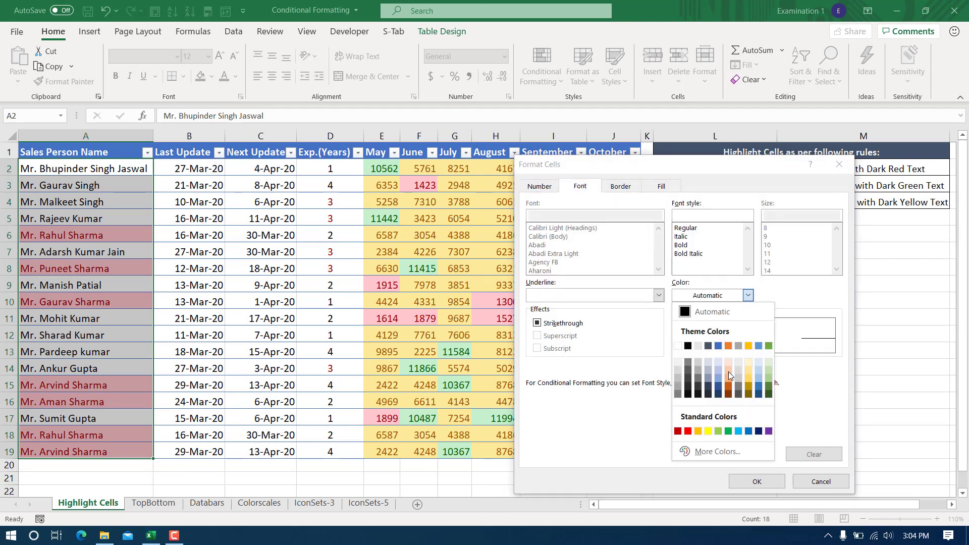
pyautogui.click(769, 346)
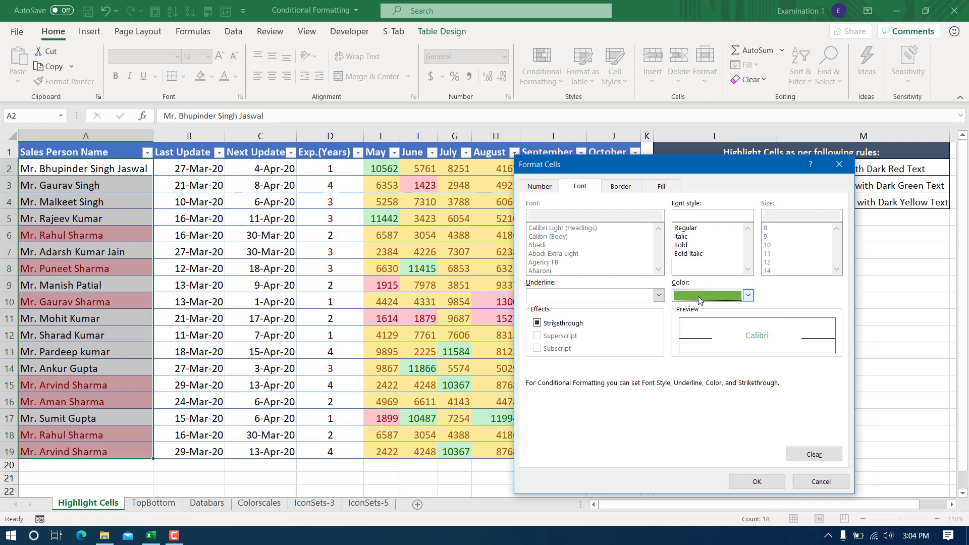
pyautogui.click(768, 481)
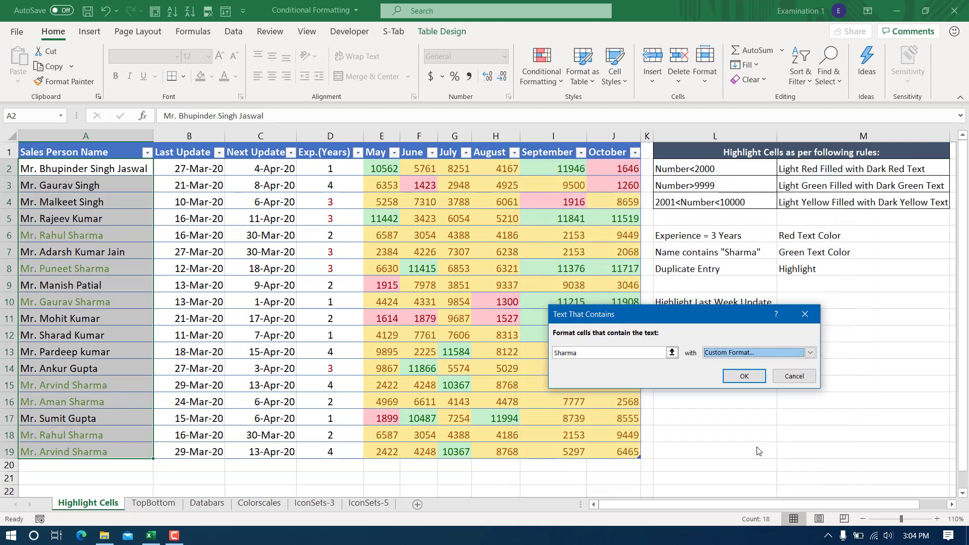
pyautogui.click(742, 378)
pyautogui.click(876, 433)
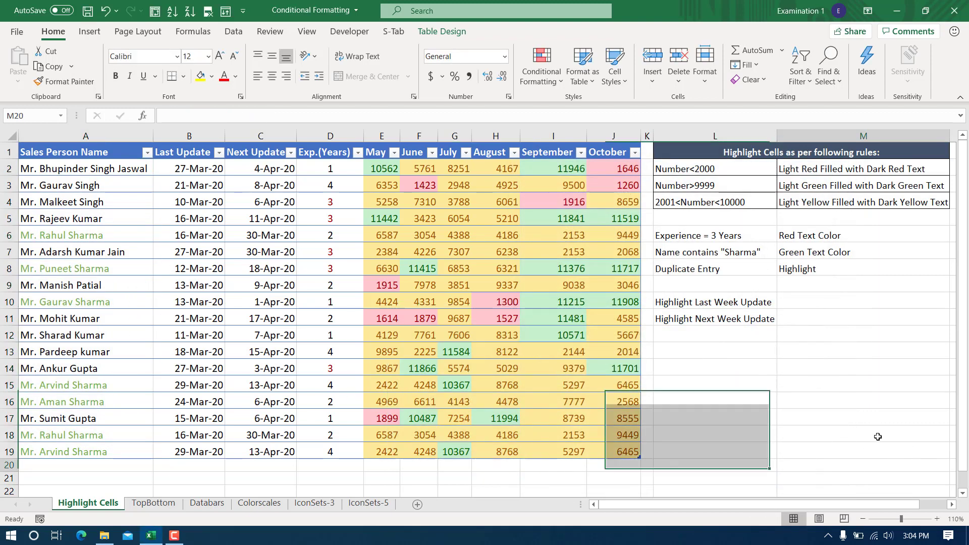
pyautogui.click(108, 229)
pyautogui.press('Down')
pyautogui.press('Down')
pyautogui.press('Down')
pyautogui.press('Down')
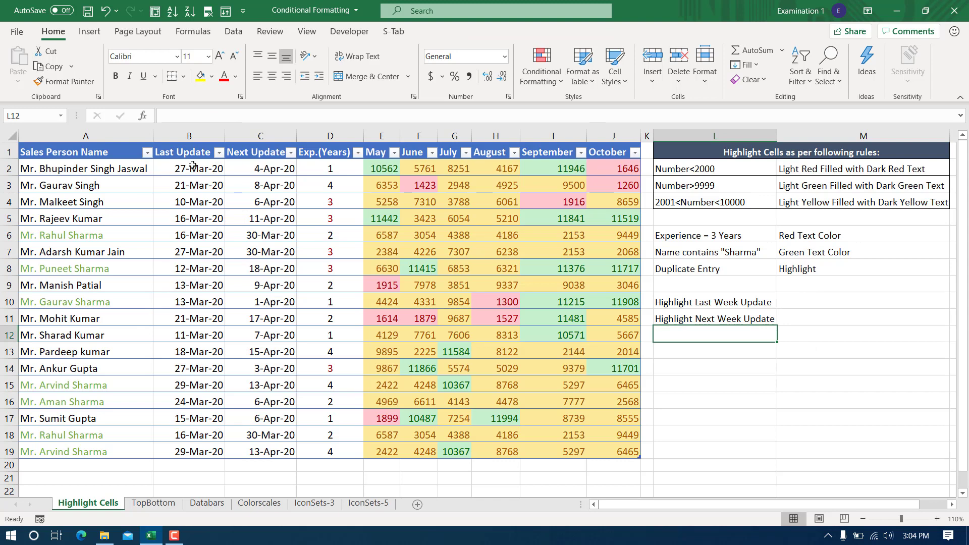
# Set up an A Date Occurring highlight rule for "Last week" on the Last Update dates (B2:B19).
pyautogui.moveTo(194, 171); pyautogui.dragTo(212, 451)
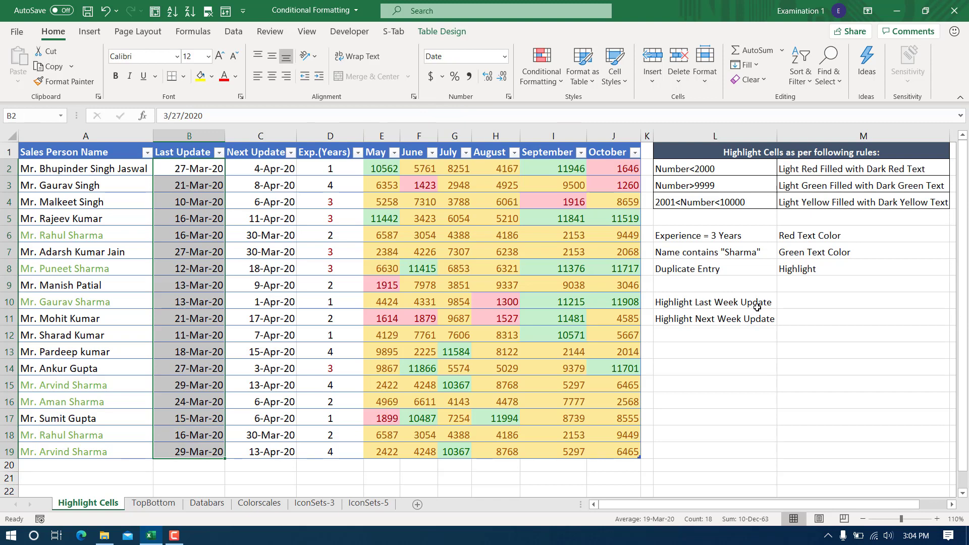
pyautogui.click(539, 75)
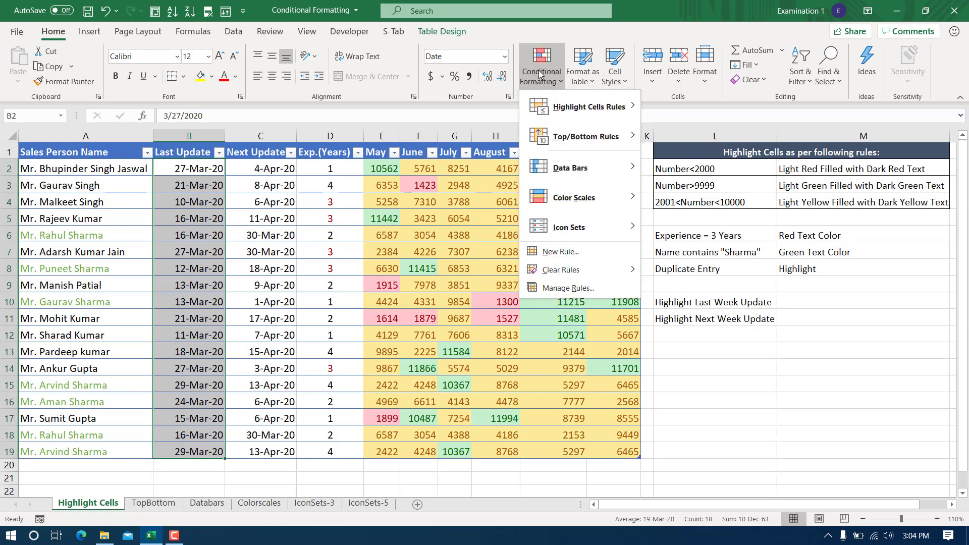
pyautogui.moveTo(594, 113)
pyautogui.moveTo(626, 107)
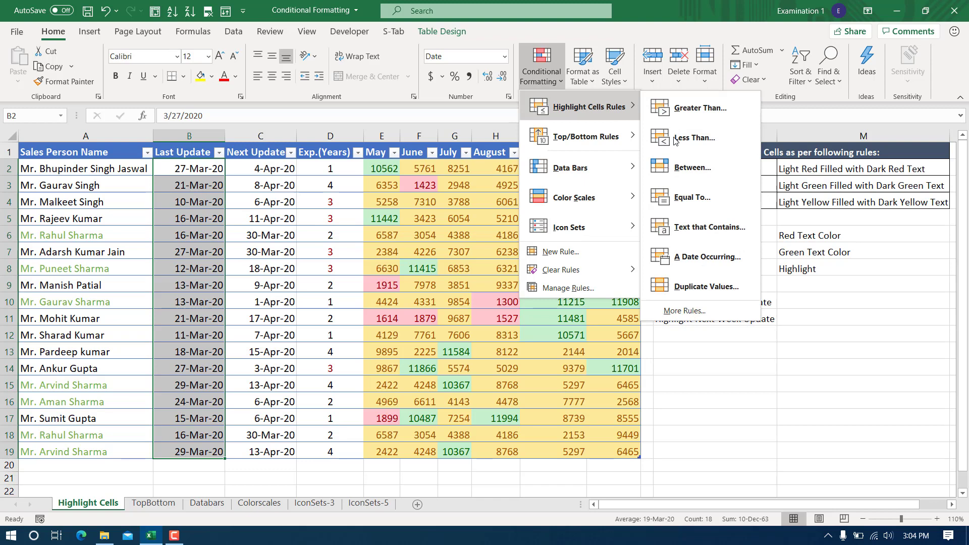
pyautogui.click(709, 258)
pyautogui.click(632, 340)
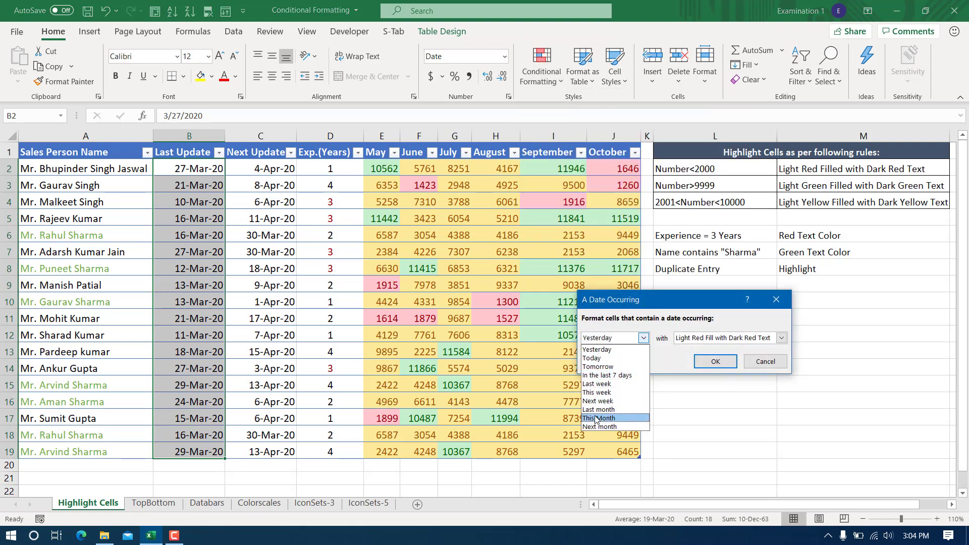
pyautogui.click(597, 384)
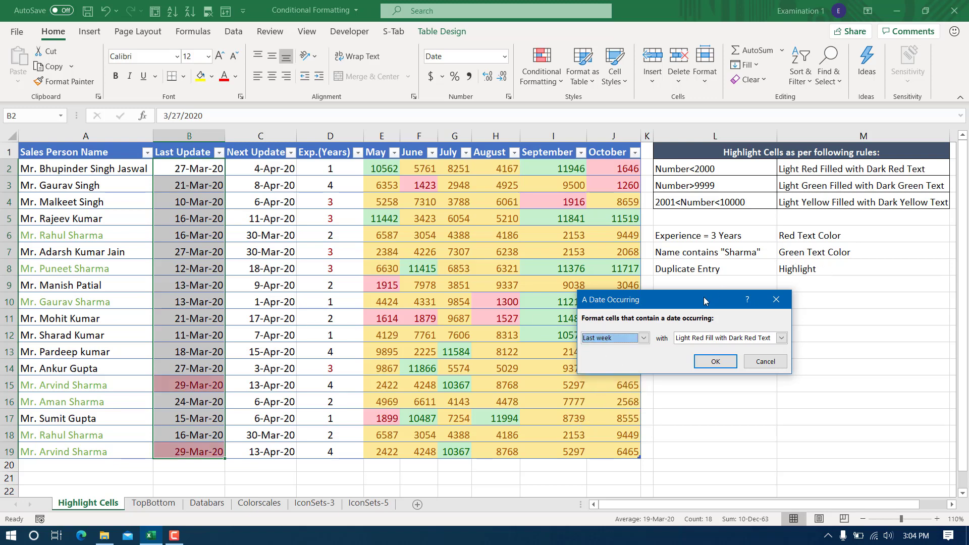
# Apply Green Fill with Dark Green Text to the last-week dates and check them against the system calendar.
pyautogui.moveTo(704, 298); pyautogui.dragTo(688, 261)
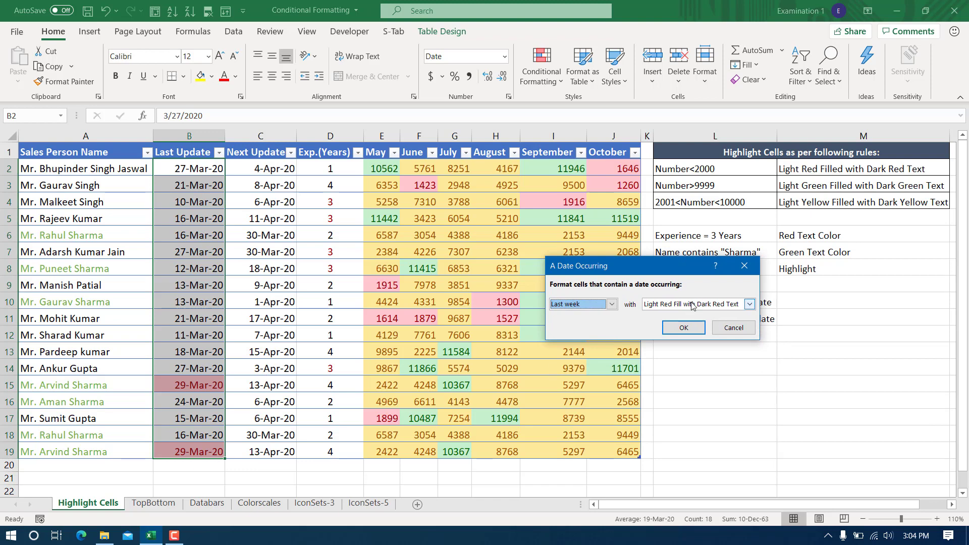
pyautogui.click(750, 304)
pyautogui.click(660, 331)
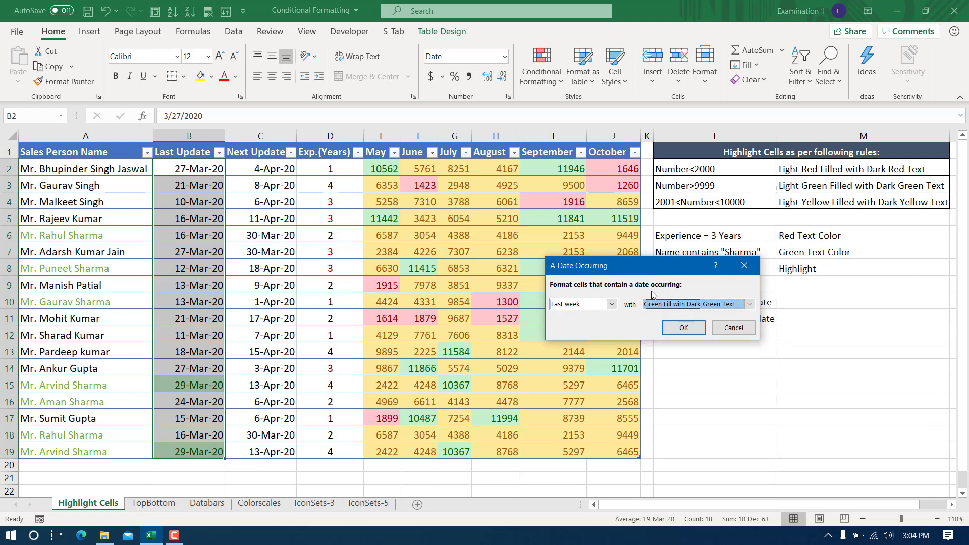
pyautogui.click(678, 331)
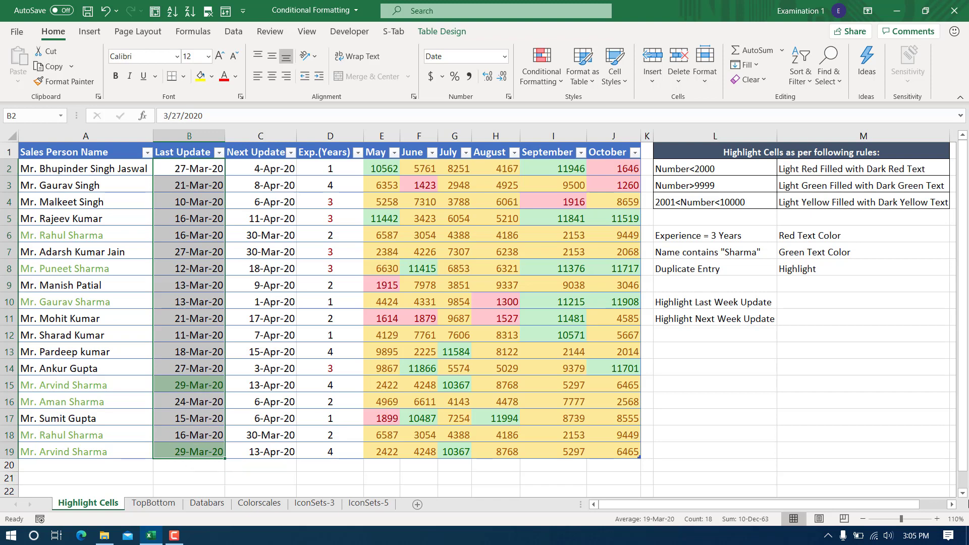
pyautogui.click(915, 536)
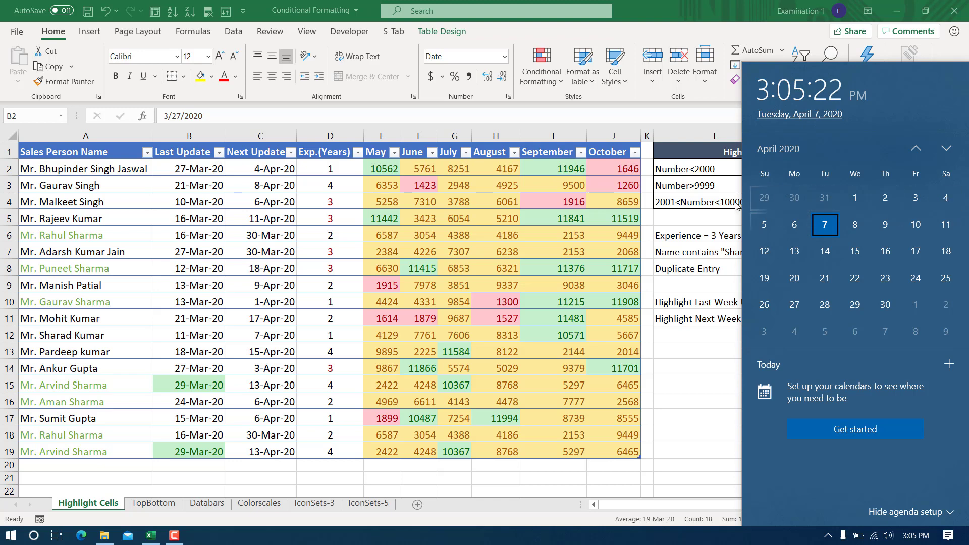
pyautogui.click(213, 349)
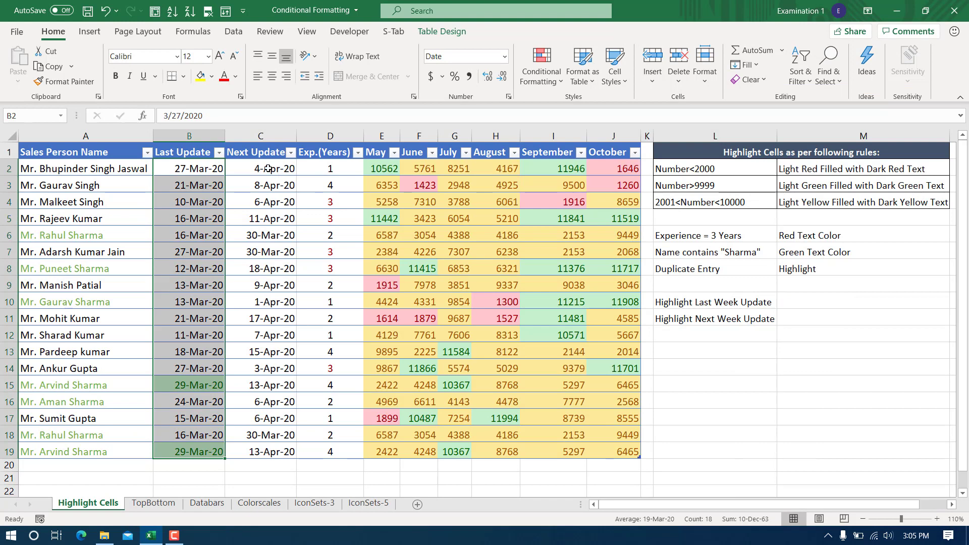
# Highlight the Next Update dates (C2:C19) occurring "Next week" using Light Red Fill with Dark Red Text.
pyautogui.moveTo(269, 169); pyautogui.dragTo(295, 454)
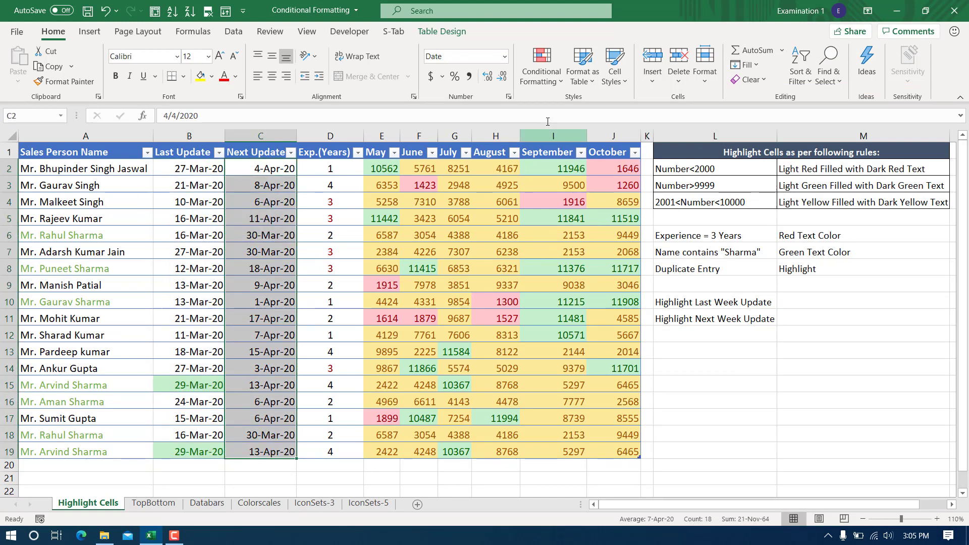
pyautogui.click(549, 86)
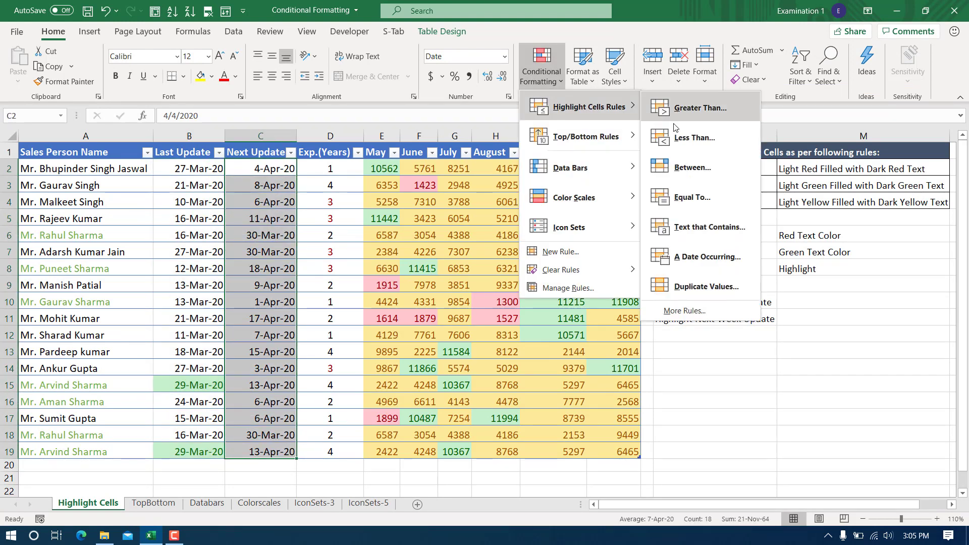
pyautogui.click(699, 265)
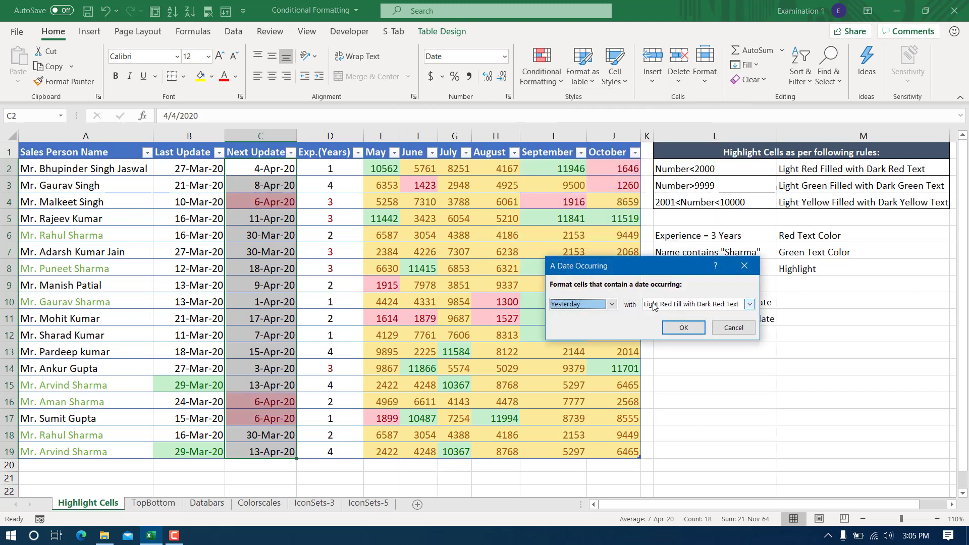
pyautogui.click(584, 306)
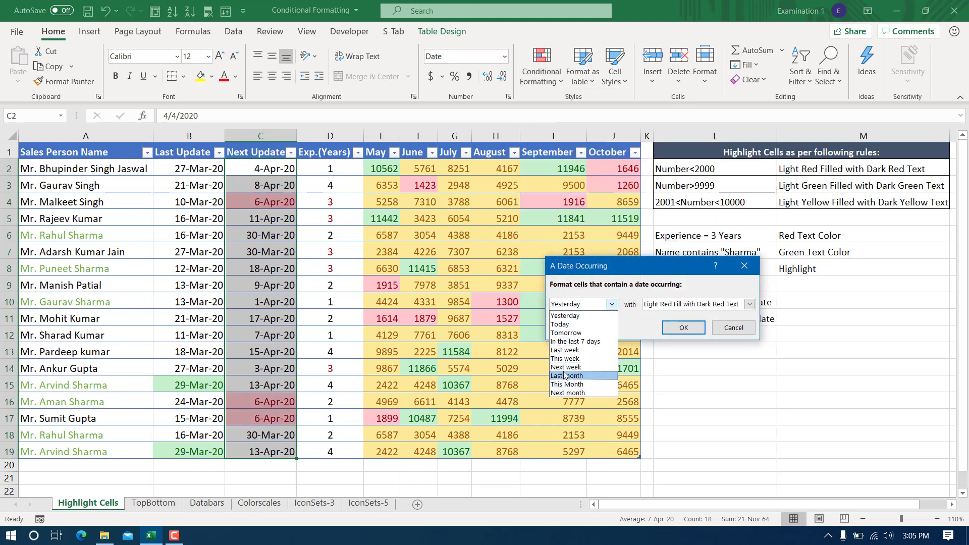
pyautogui.click(565, 367)
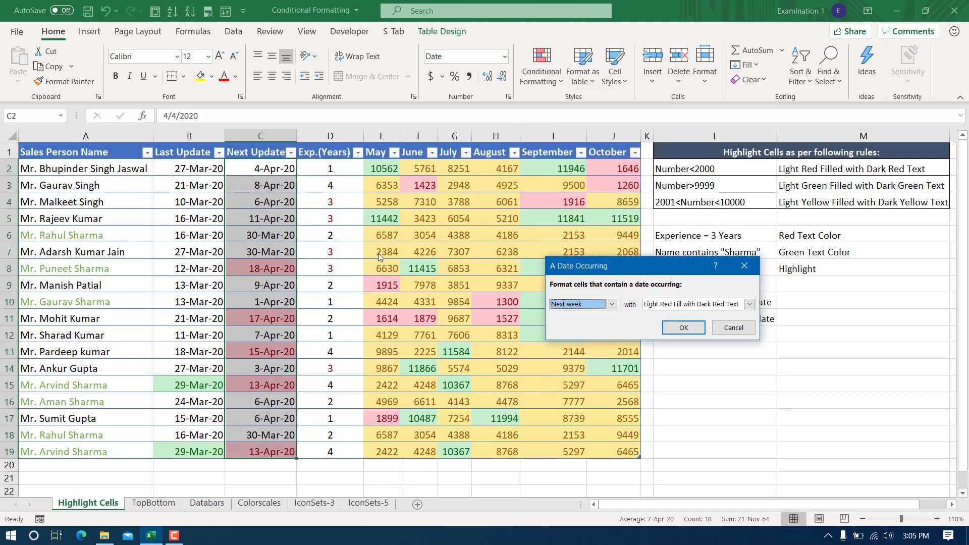
pyautogui.click(684, 328)
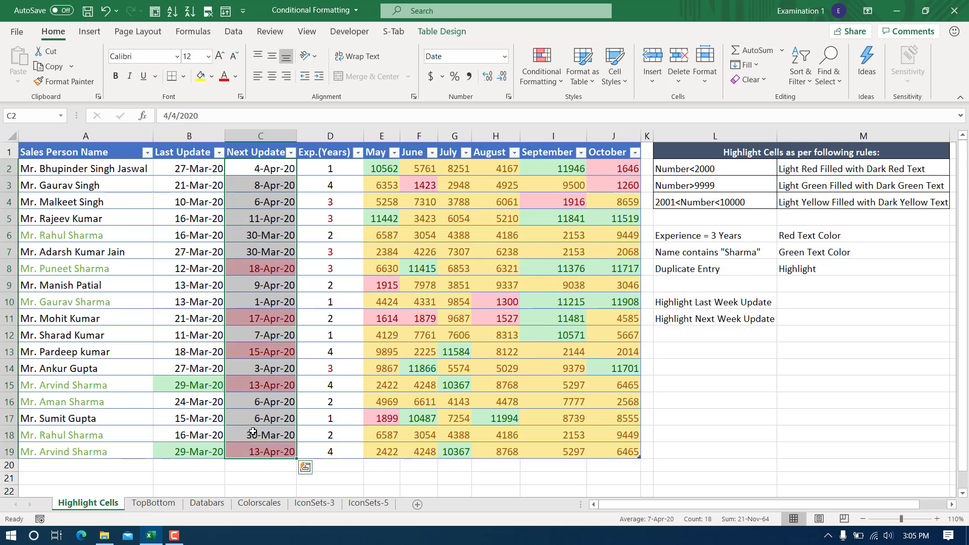
pyautogui.moveTo(256, 451)
pyautogui.mouseDown()
pyautogui.moveTo(271, 261)
pyautogui.moveTo(274, 452)
pyautogui.mouseUp()
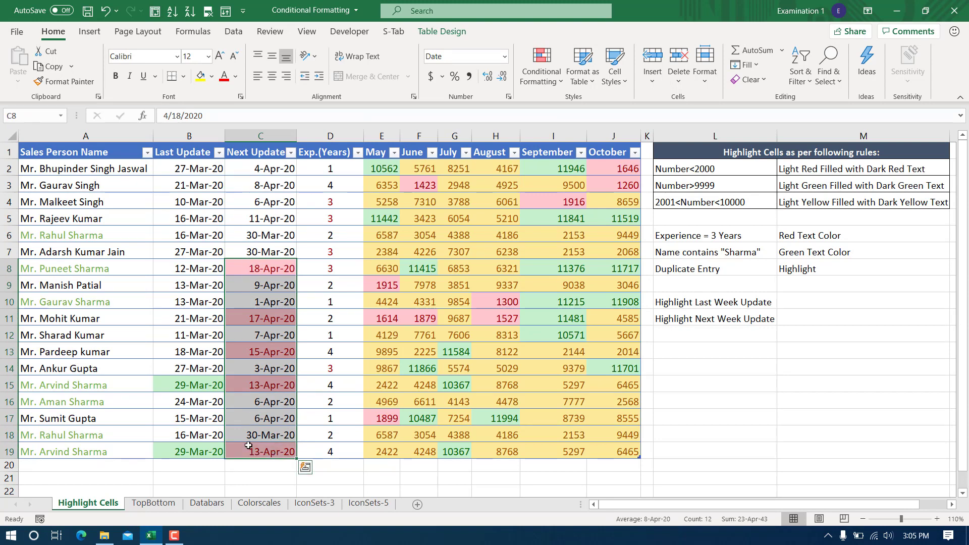
pyautogui.click(842, 298)
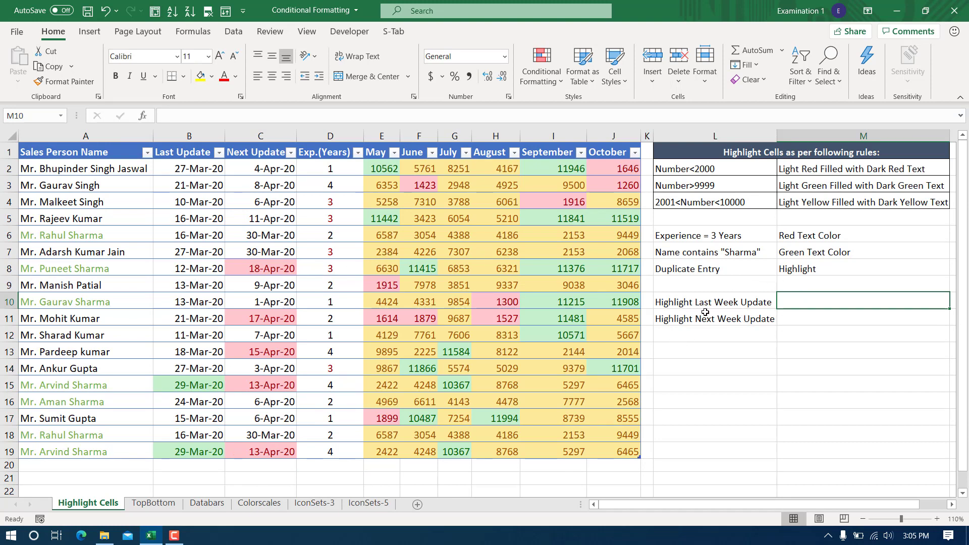
# Following the Duplicate Entry criterion, highlight duplicate sales person names (A2:A19) with Light Red Fill with Dark Red Text.
pyautogui.click(684, 266)
pyautogui.keyDown('shift'); pyautogui.click(824, 262); pyautogui.keyUp('shift')
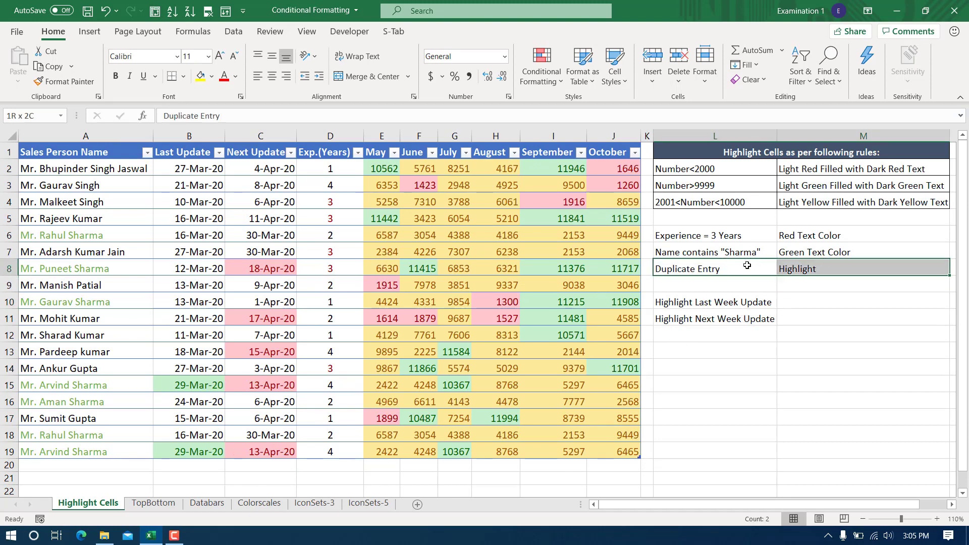
pyautogui.click(747, 265)
pyautogui.click(756, 306)
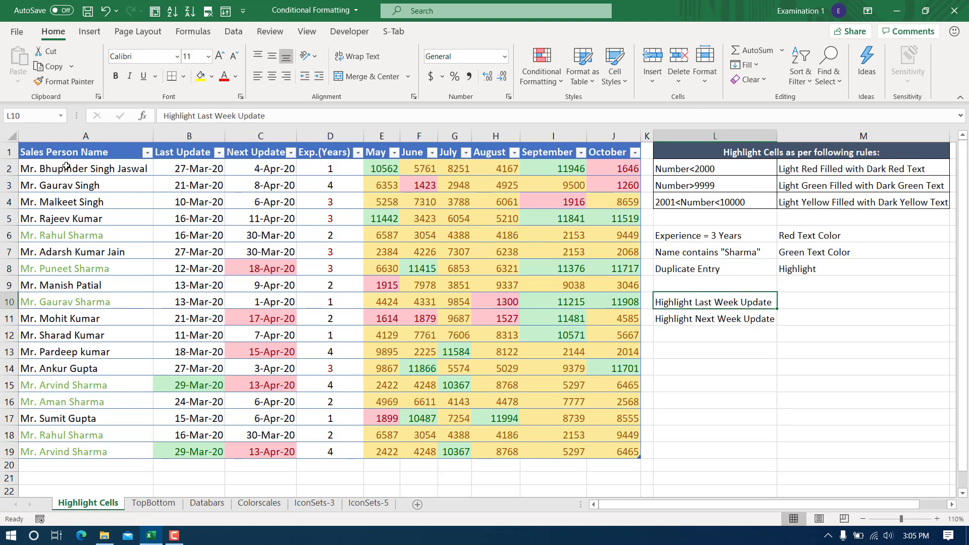
pyautogui.moveTo(66, 166); pyautogui.dragTo(66, 452)
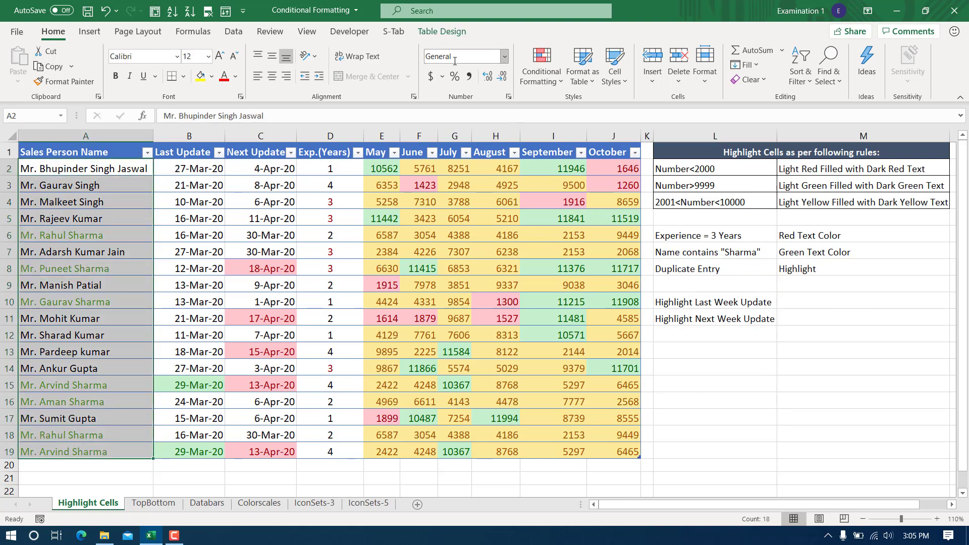
pyautogui.click(541, 71)
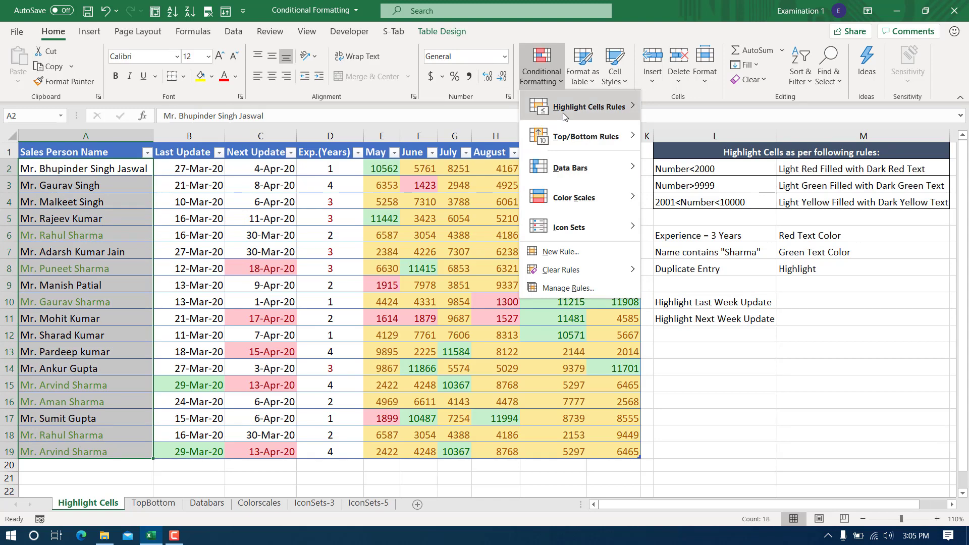
pyautogui.moveTo(568, 110)
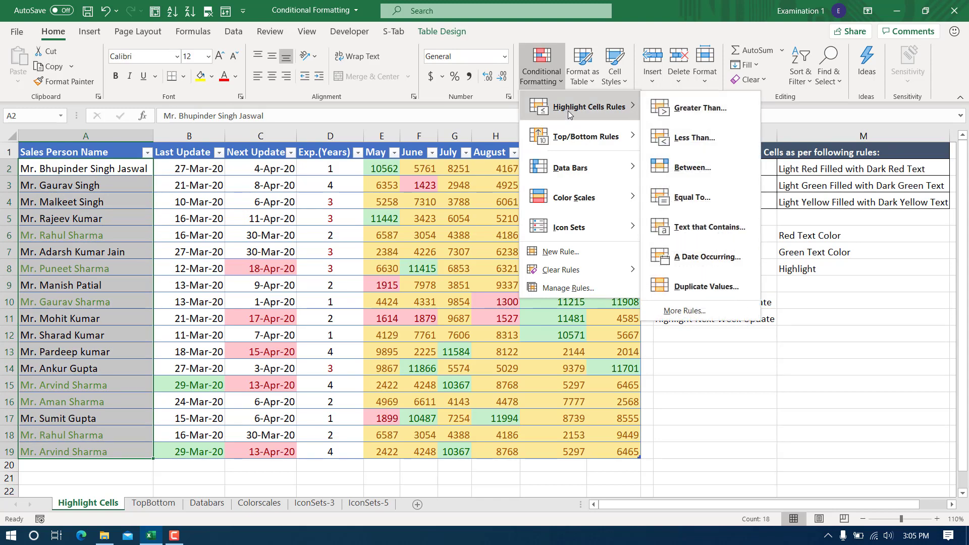
pyautogui.click(707, 292)
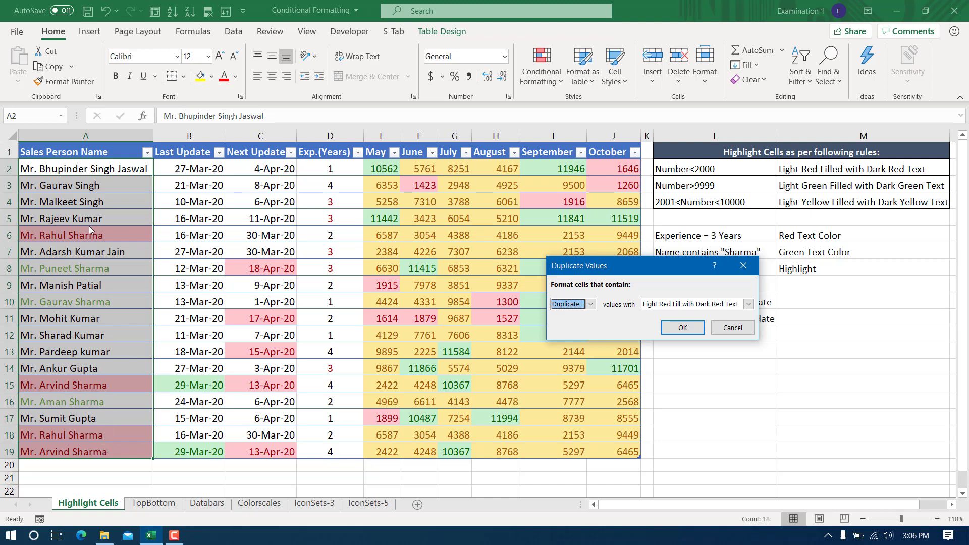
pyautogui.click(696, 329)
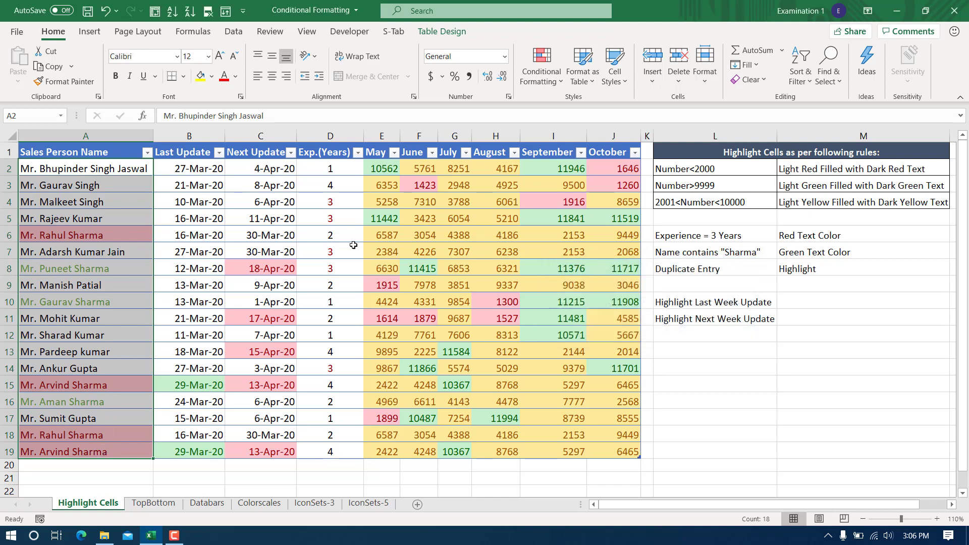
pyautogui.click(78, 236)
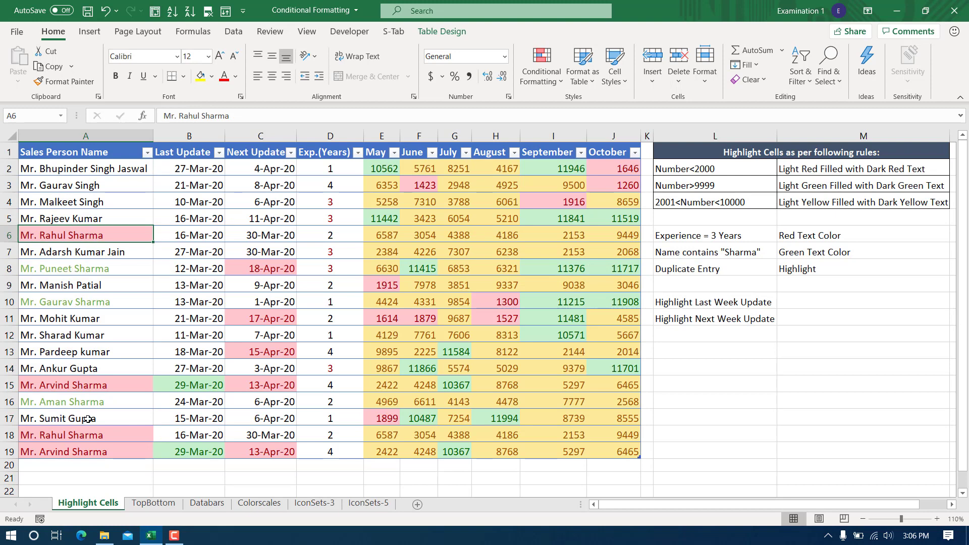
pyautogui.click(111, 453)
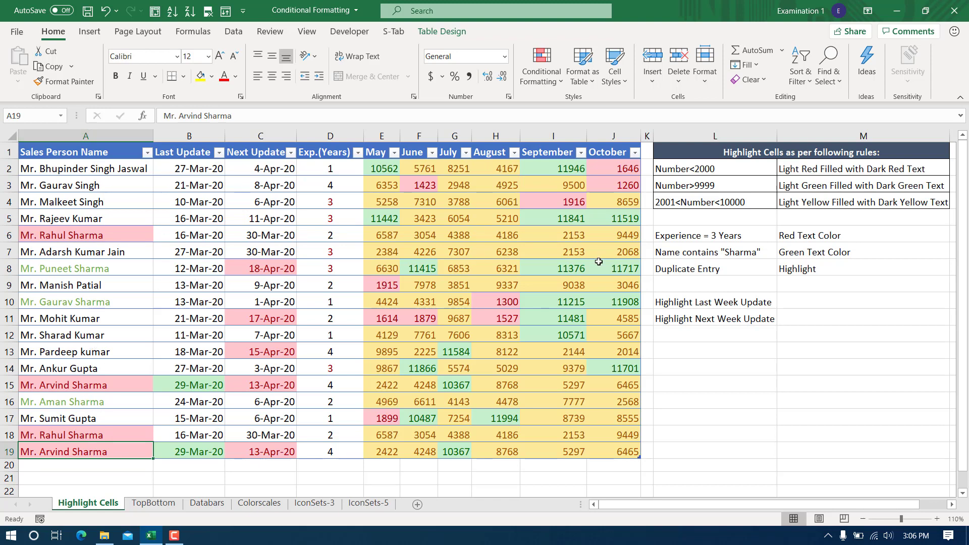
pyautogui.moveTo(711, 166); pyautogui.dragTo(809, 318)
pyautogui.click(154, 305)
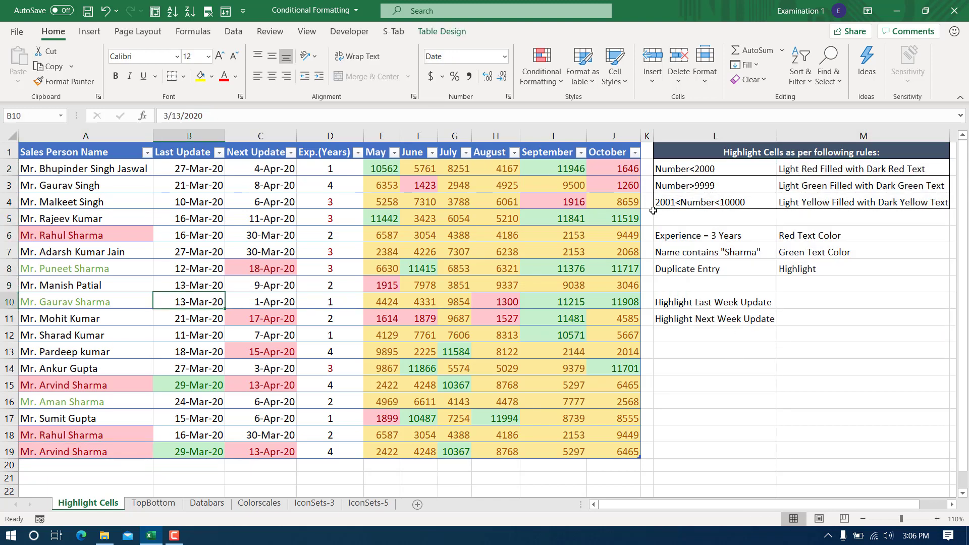
# Select the whole sales table and clear its conditional formatting rules from the selected cells.
pyautogui.click(348, 364)
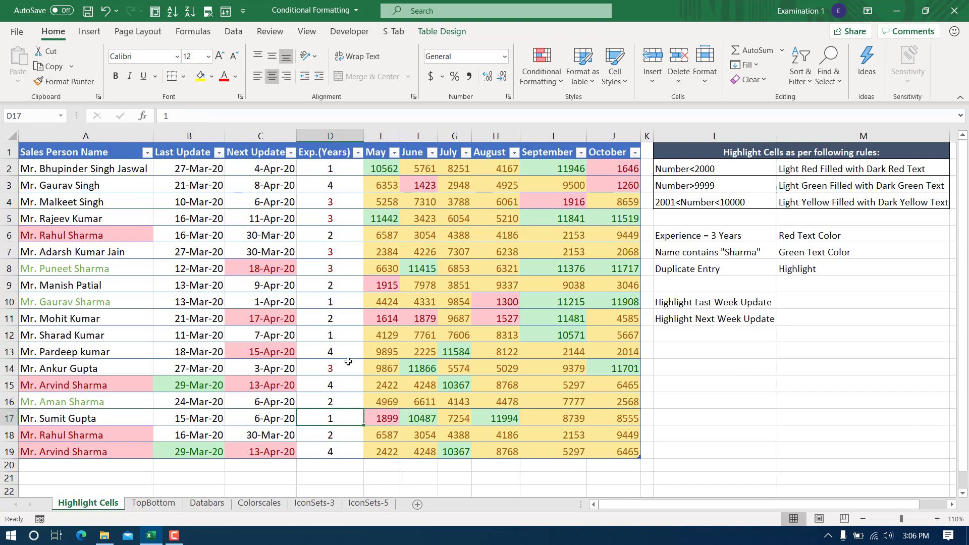
pyautogui.hotkey('ctrl', 'a')
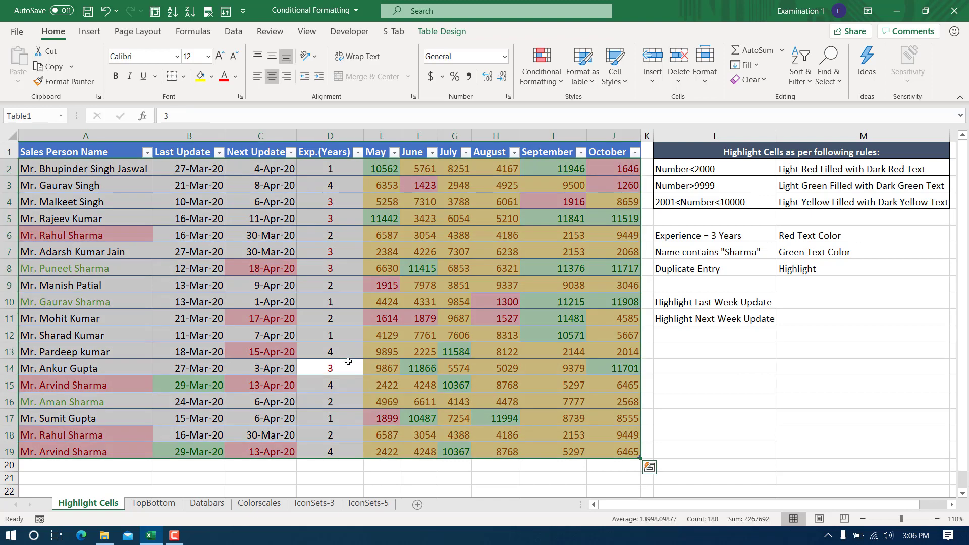
pyautogui.click(366, 373)
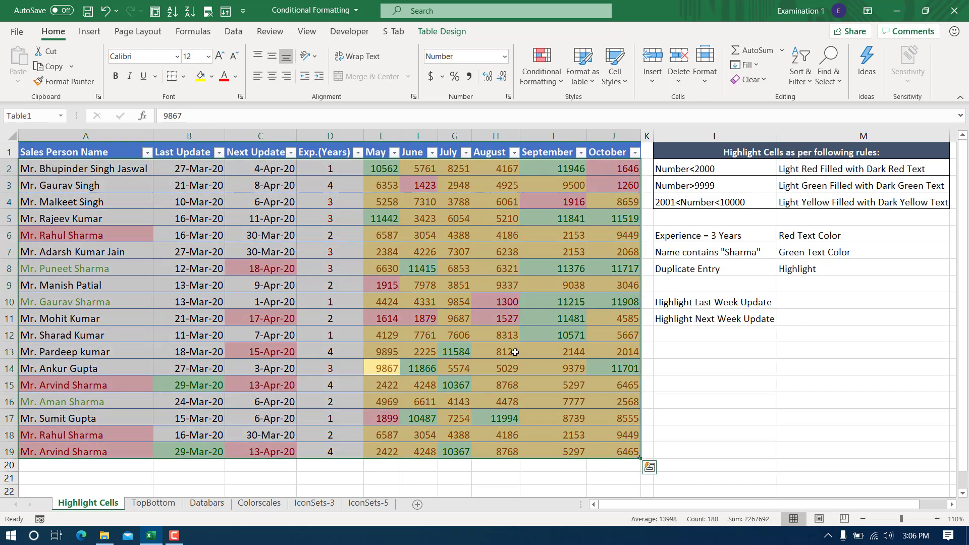
pyautogui.hotkey('ctrl', 'a')
pyautogui.click(549, 80)
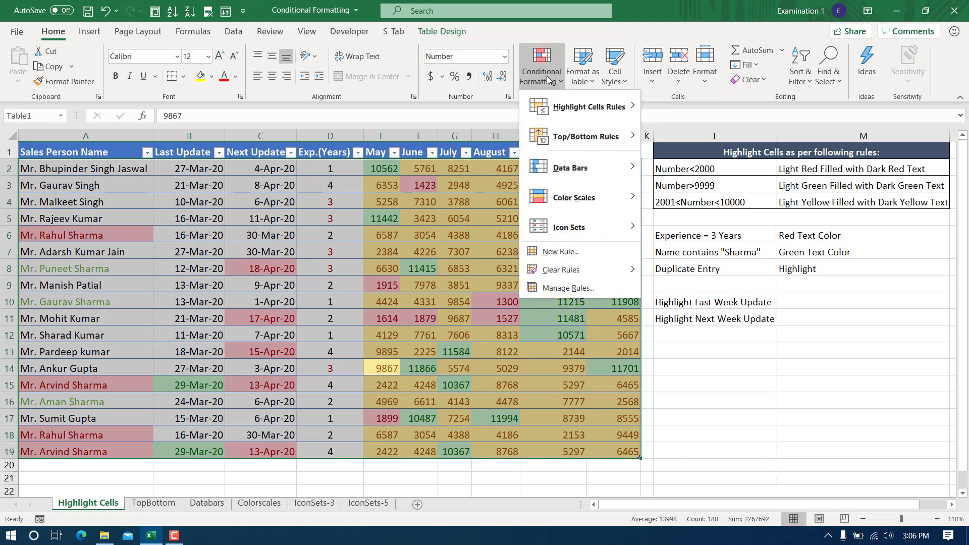
pyautogui.moveTo(603, 274)
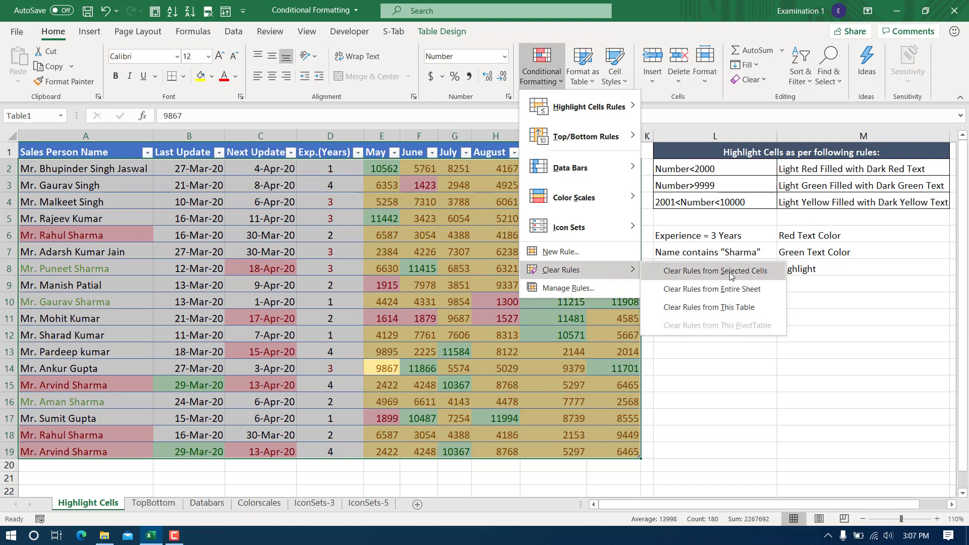
pyautogui.click(729, 272)
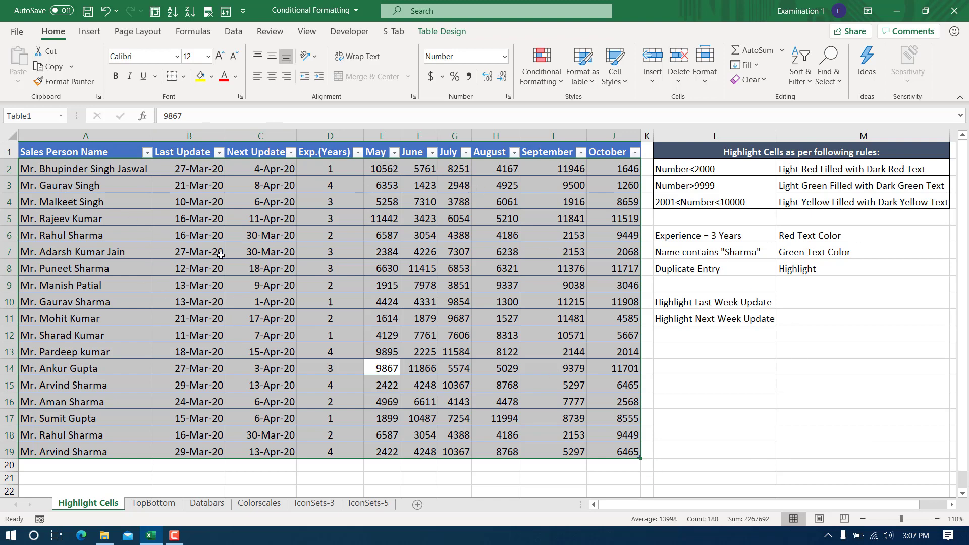
# Switch to the TopBottom sheet and select its sales table rows, A2:K21.
pyautogui.click(538, 81)
pyautogui.moveTo(587, 142)
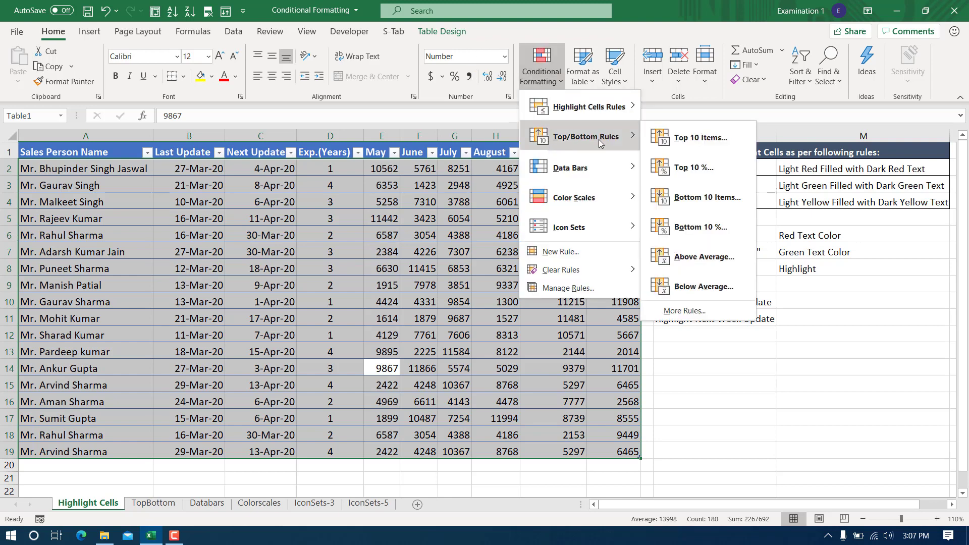
pyautogui.click(155, 507)
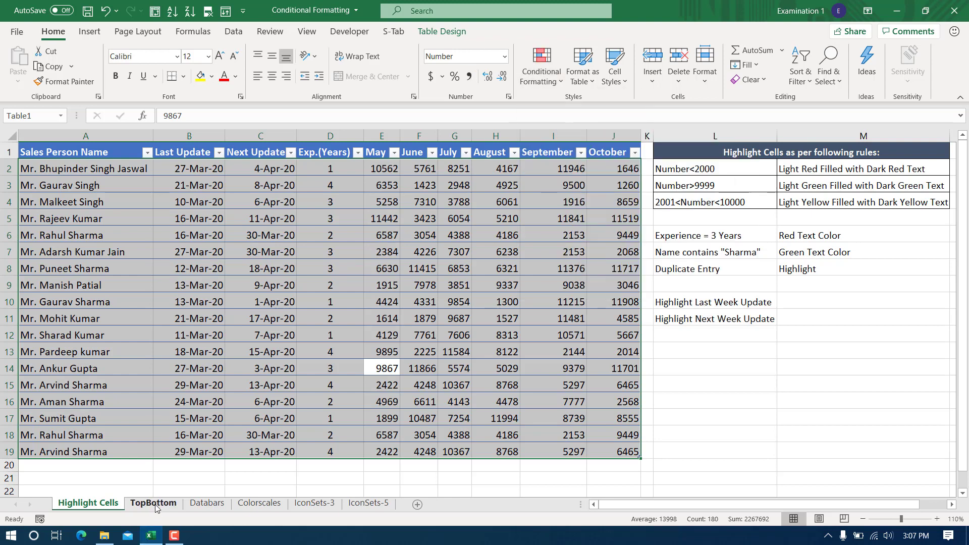
pyautogui.click(156, 507)
pyautogui.click(631, 270)
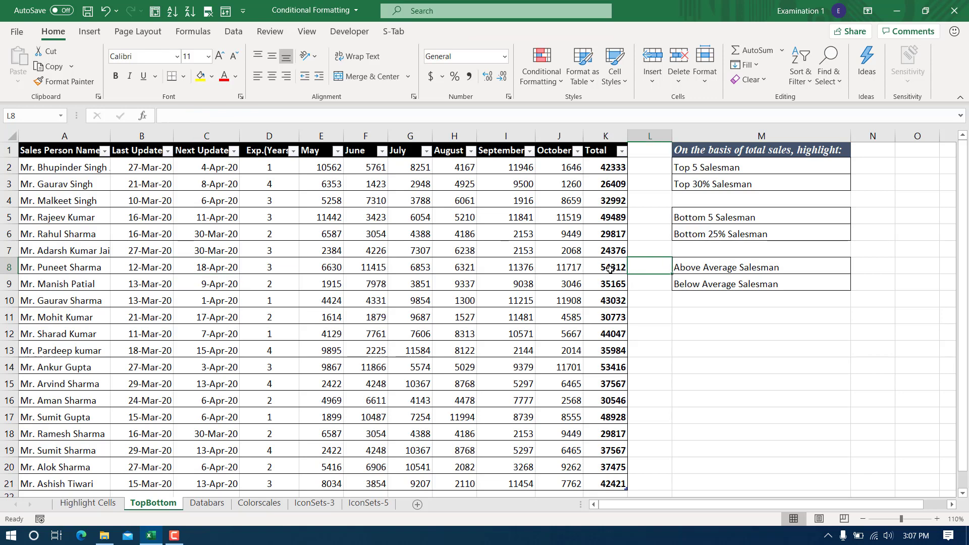
pyautogui.click(581, 215)
pyautogui.moveTo(39, 164); pyautogui.dragTo(601, 483)
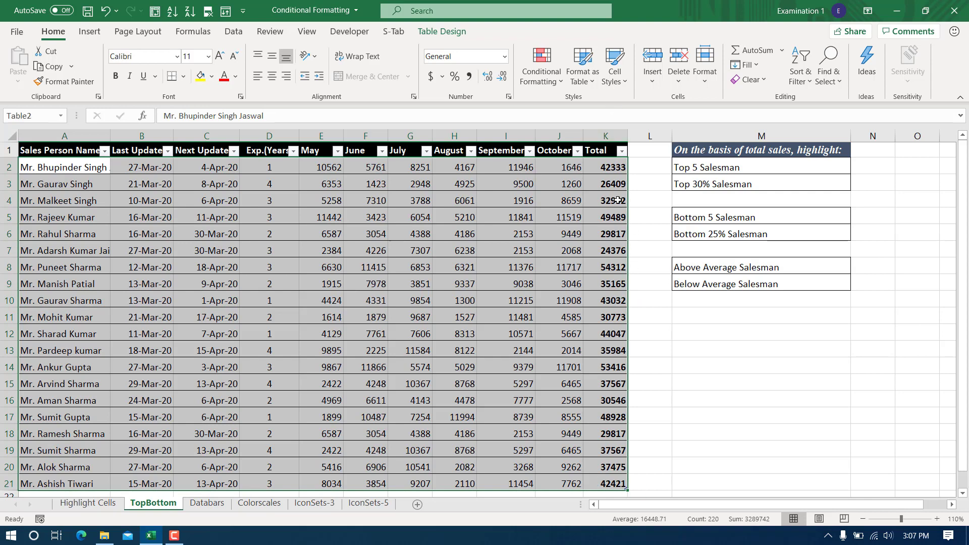
# Highlight the top 5 values in the Total column (K2:K21) with Light Red Fill with Dark Red Text.
pyautogui.click(604, 167)
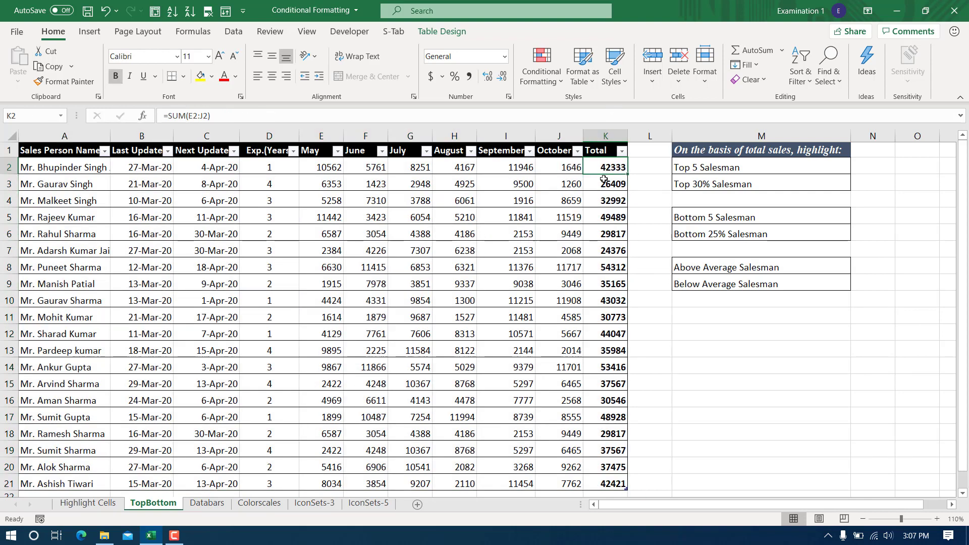
pyautogui.moveTo(604, 179); pyautogui.dragTo(602, 486)
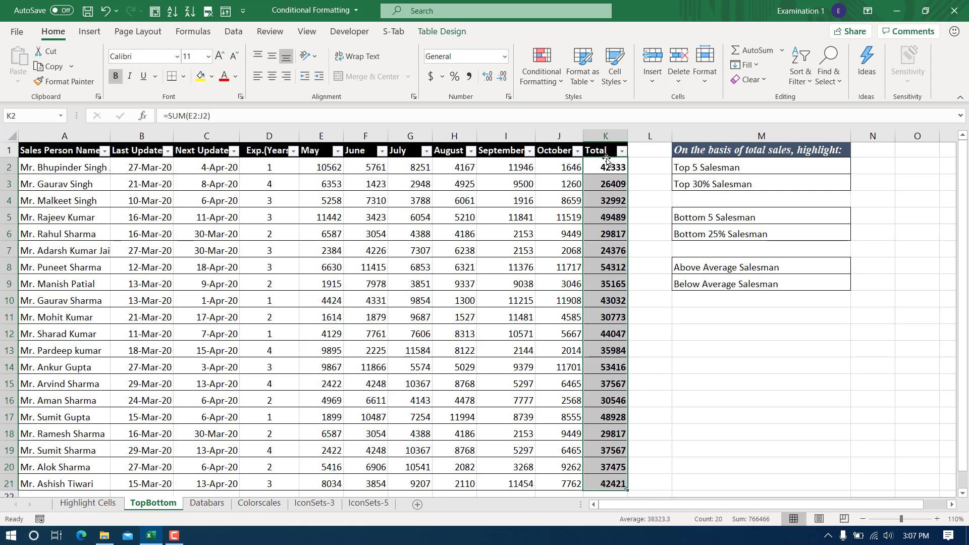
pyautogui.moveTo(606, 162); pyautogui.dragTo(608, 489)
pyautogui.scroll(1, 527, 241)
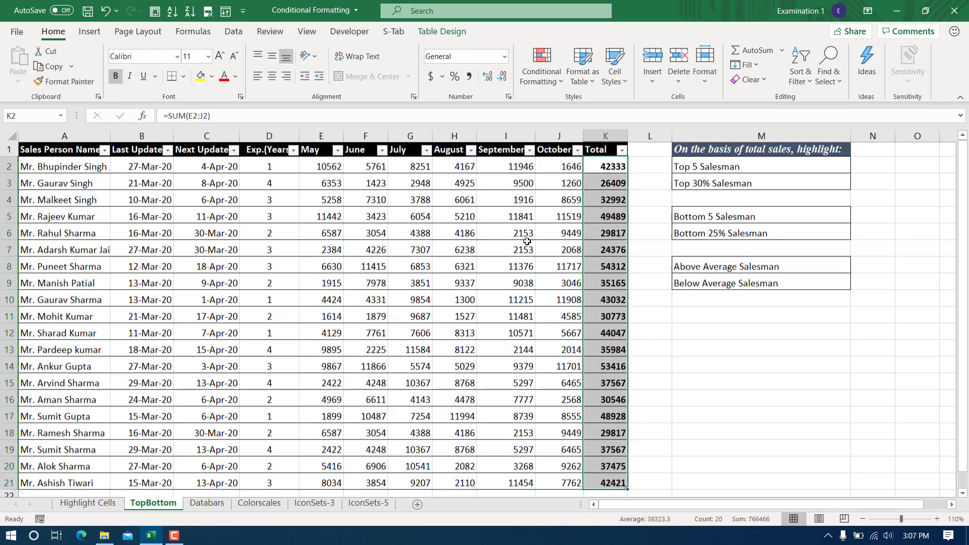
pyautogui.click(541, 65)
pyautogui.moveTo(564, 140)
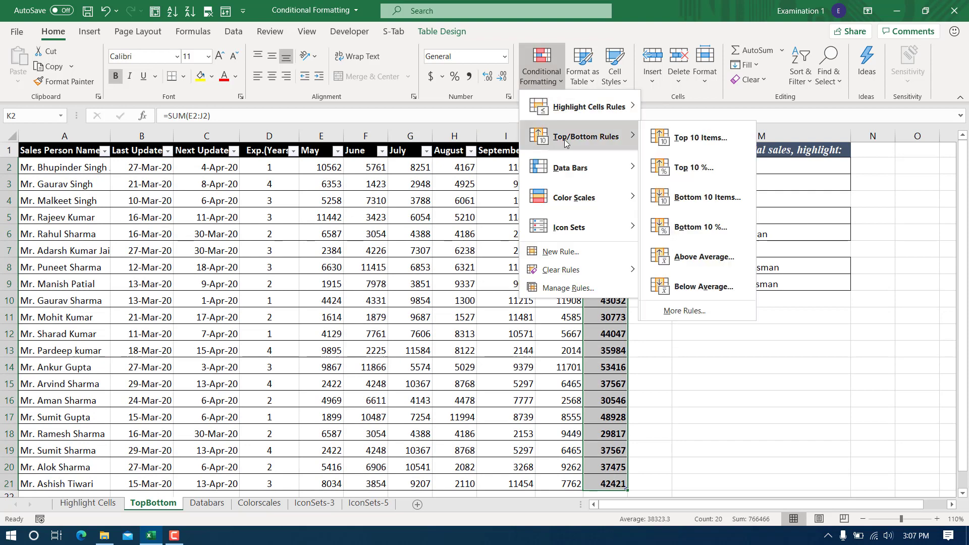
pyautogui.click(693, 138)
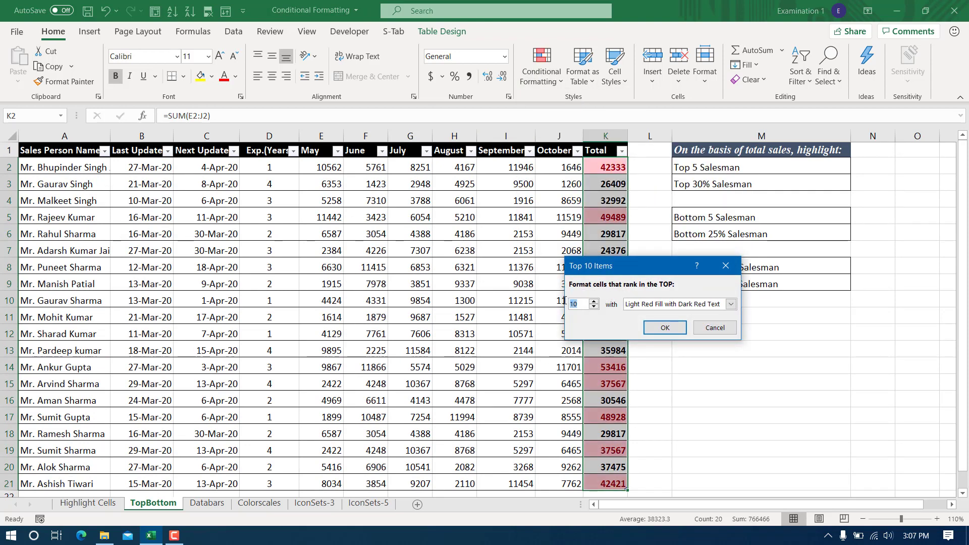
pyautogui.write('5')
pyautogui.moveTo(646, 262); pyautogui.dragTo(405, 229)
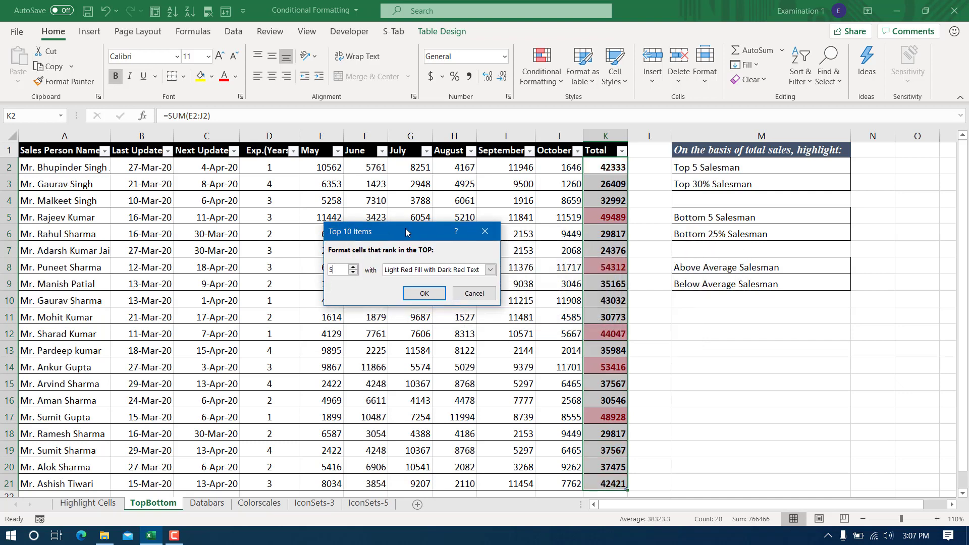
pyautogui.click(424, 293)
pyautogui.click(688, 344)
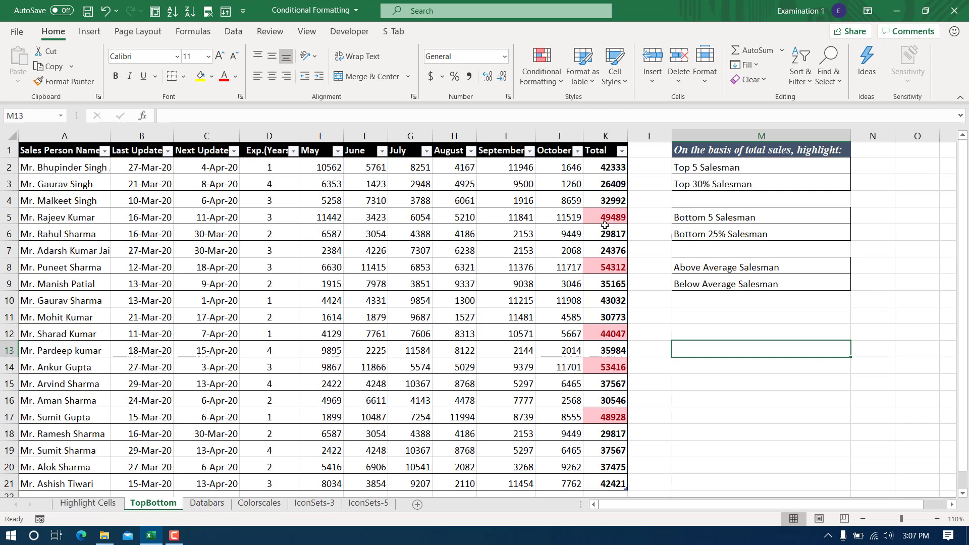
# Select the cells highlighted by the top 5 rule one after another to check them.
pyautogui.click(603, 217)
pyautogui.keyDown('ctrl'); pyautogui.click(599, 269); pyautogui.keyUp('ctrl')
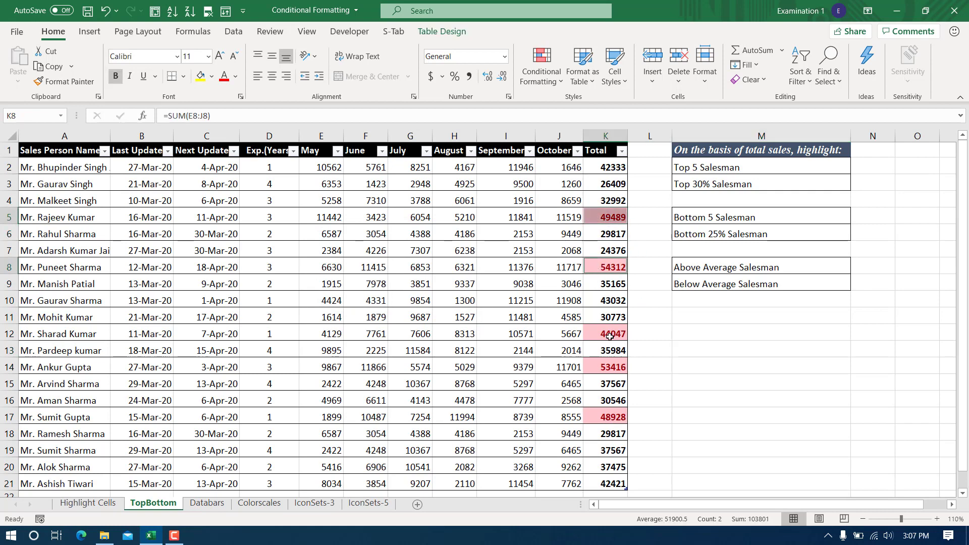
pyautogui.keyDown('ctrl'); pyautogui.click(610, 335); pyautogui.keyUp('ctrl')
pyautogui.keyDown('ctrl'); pyautogui.click(610, 368); pyautogui.keyUp('ctrl')
pyautogui.keyDown('ctrl'); pyautogui.click(606, 415); pyautogui.keyUp('ctrl')
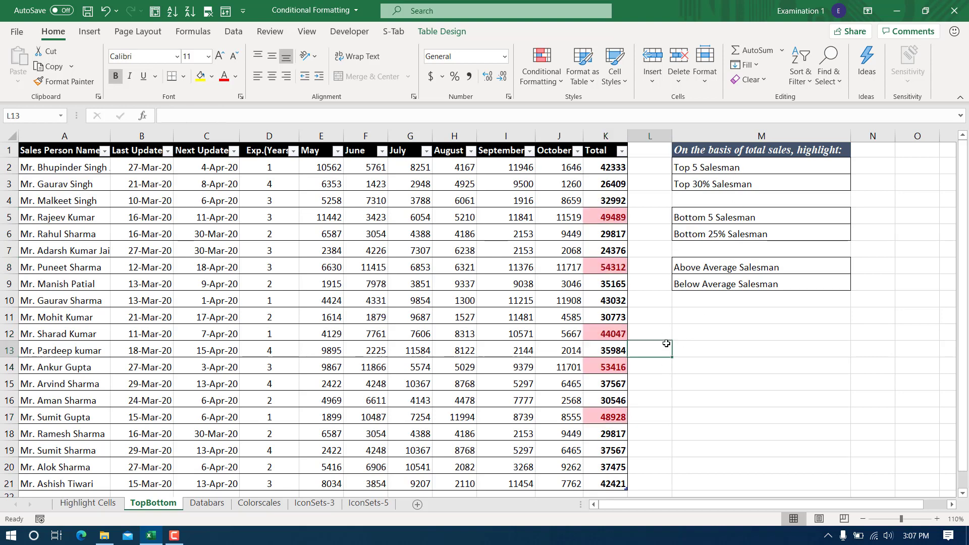
# Clear the conditional formatting rules from the Total column.
pyautogui.click(602, 139)
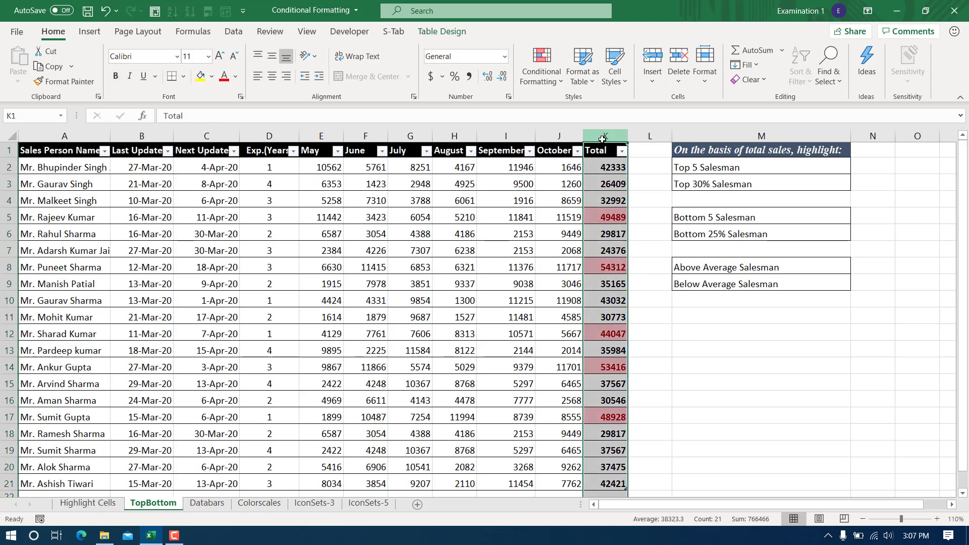
pyautogui.click(557, 84)
pyautogui.moveTo(626, 273)
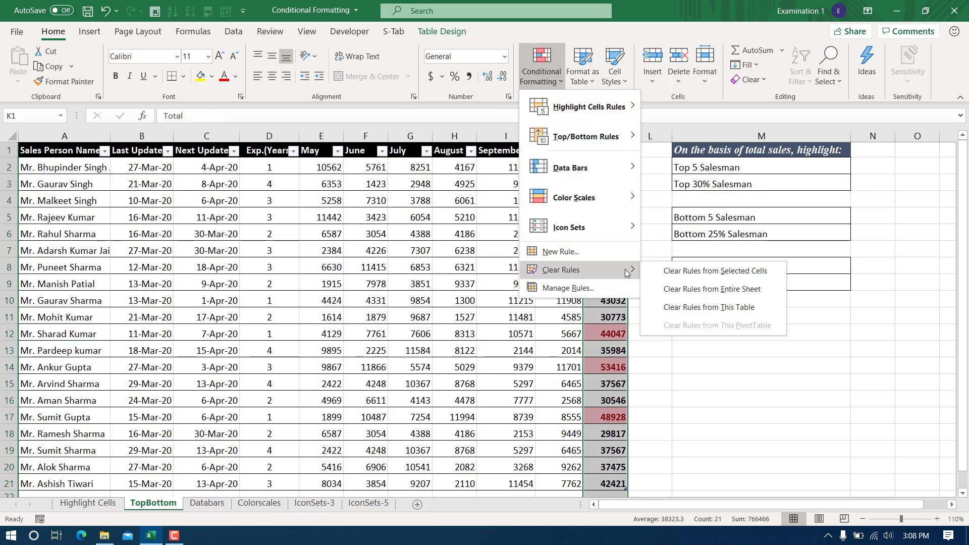
pyautogui.click(707, 279)
pyautogui.click(732, 334)
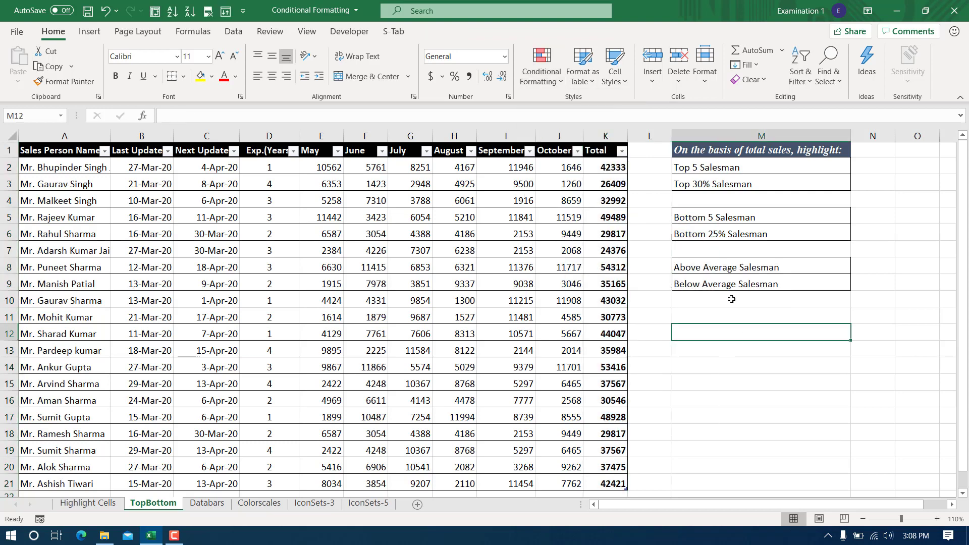
# Following the Top 30% Salesman criterion, highlight the top 30% of the Total column with Light Red Fill with Dark Red Text.
pyautogui.click(716, 184)
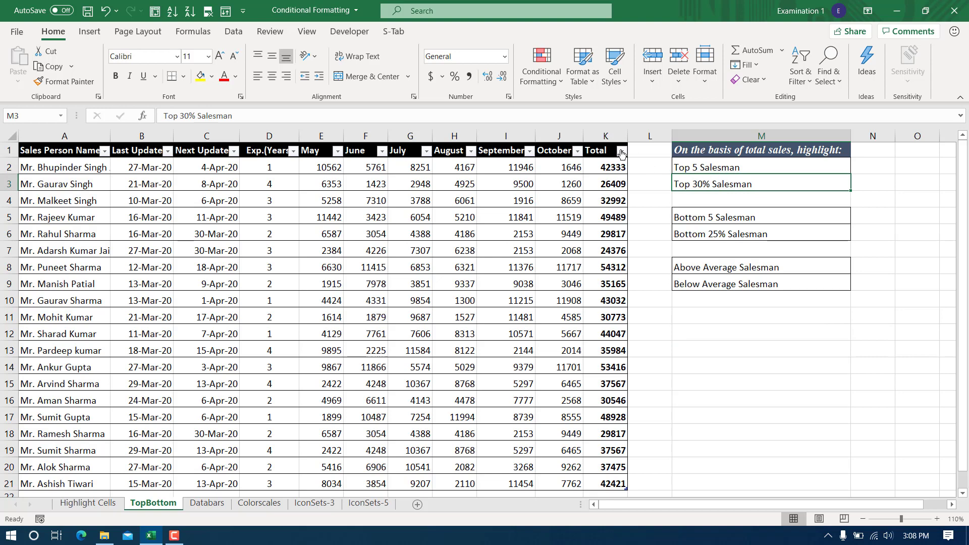
pyautogui.click(606, 135)
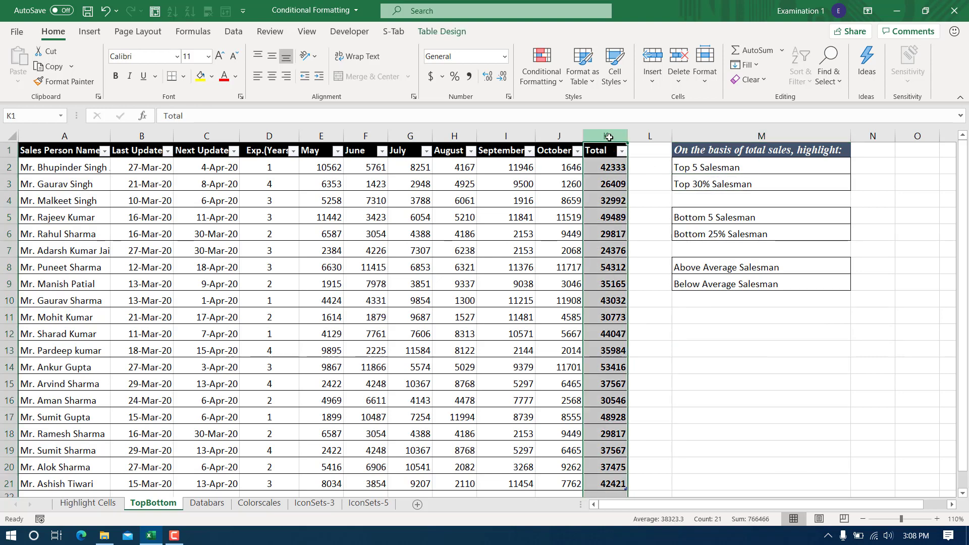
pyautogui.click(541, 84)
pyautogui.moveTo(606, 142)
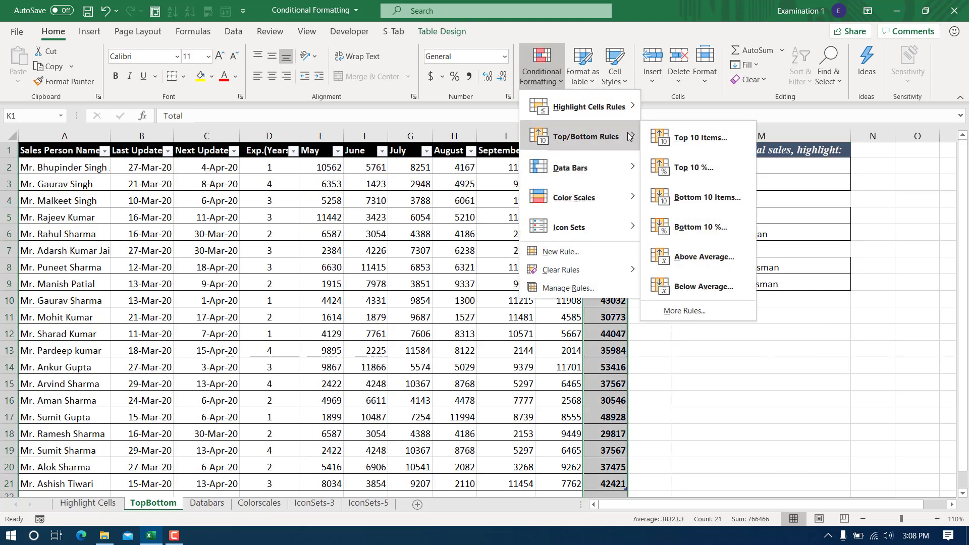
pyautogui.click(716, 165)
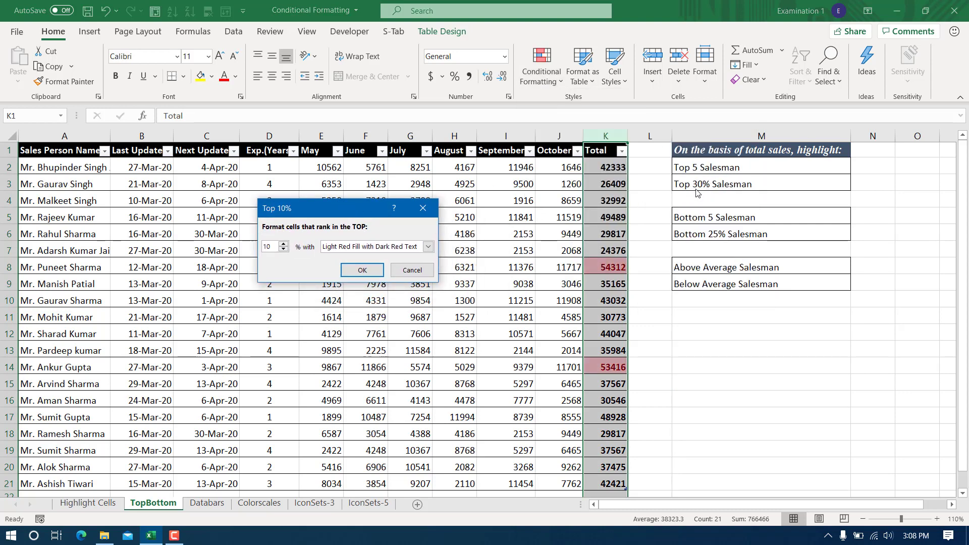
pyautogui.moveTo(273, 247); pyautogui.dragTo(248, 245)
pyautogui.write('30')
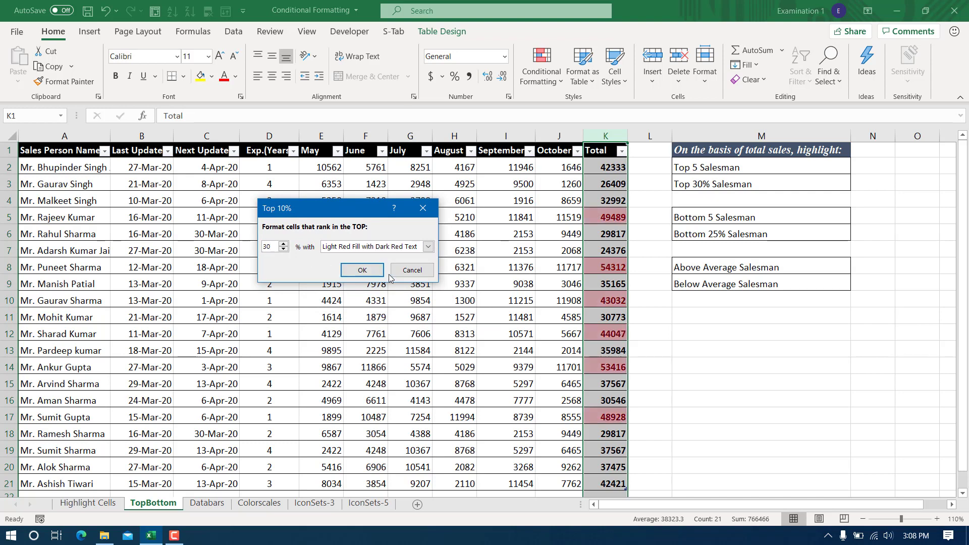
pyautogui.click(363, 271)
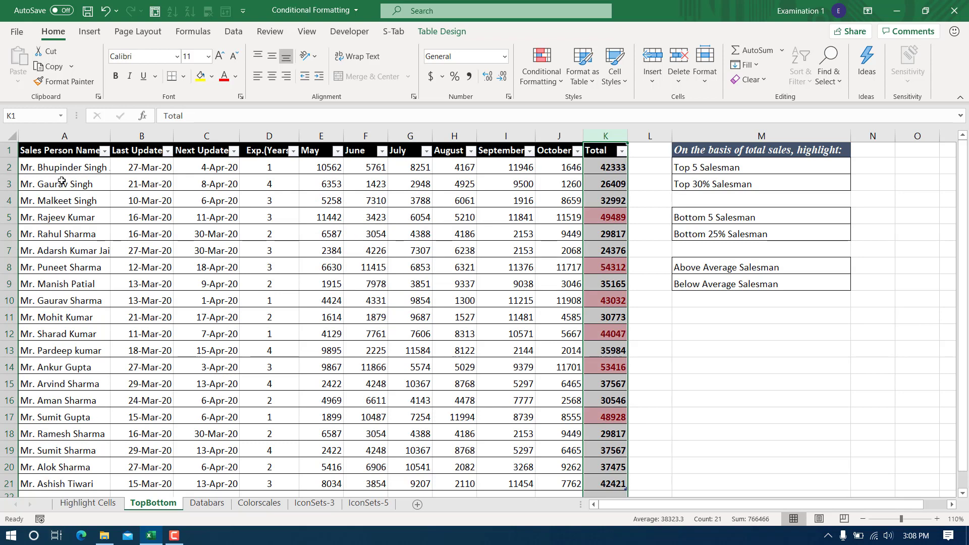
# Check each total highlighted by the top 30% rule and undo that rule.
pyautogui.click(622, 212)
pyautogui.keyDown('ctrl'); pyautogui.click(612, 266); pyautogui.keyUp('ctrl')
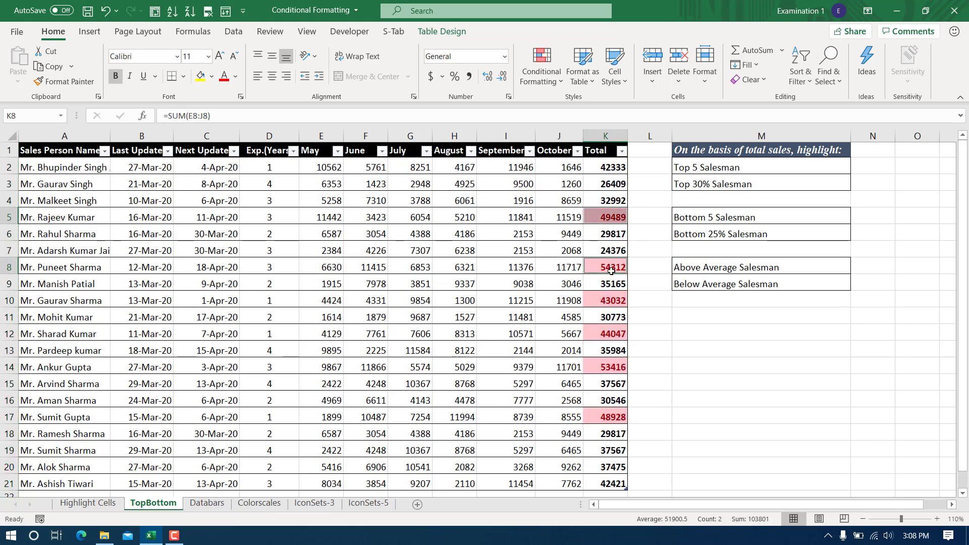
pyautogui.keyDown('ctrl'); pyautogui.click(611, 303); pyautogui.keyUp('ctrl')
pyautogui.keyDown('ctrl'); pyautogui.click(607, 333); pyautogui.keyUp('ctrl')
pyautogui.keyDown('ctrl'); pyautogui.click(609, 365); pyautogui.keyUp('ctrl')
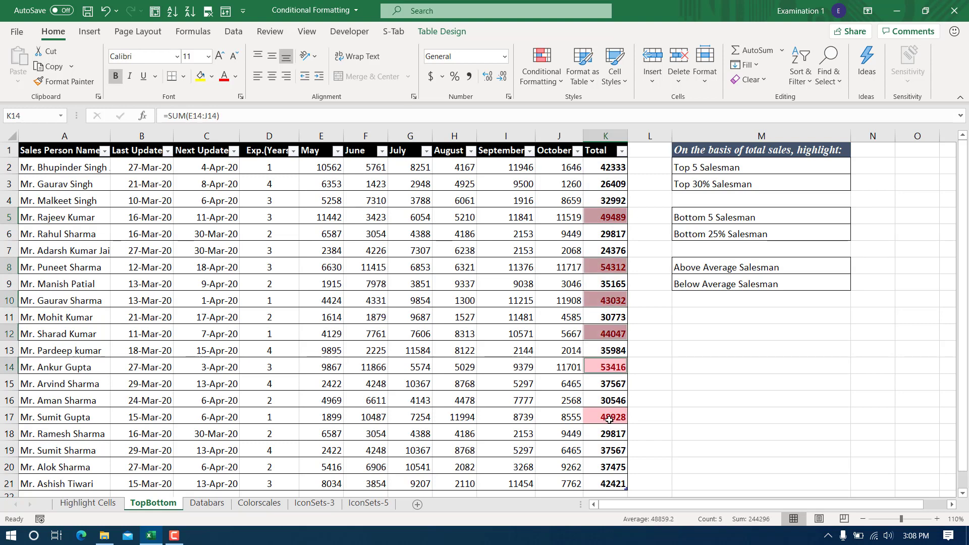
pyautogui.keyDown('ctrl'); pyautogui.click(610, 420); pyautogui.keyUp('ctrl')
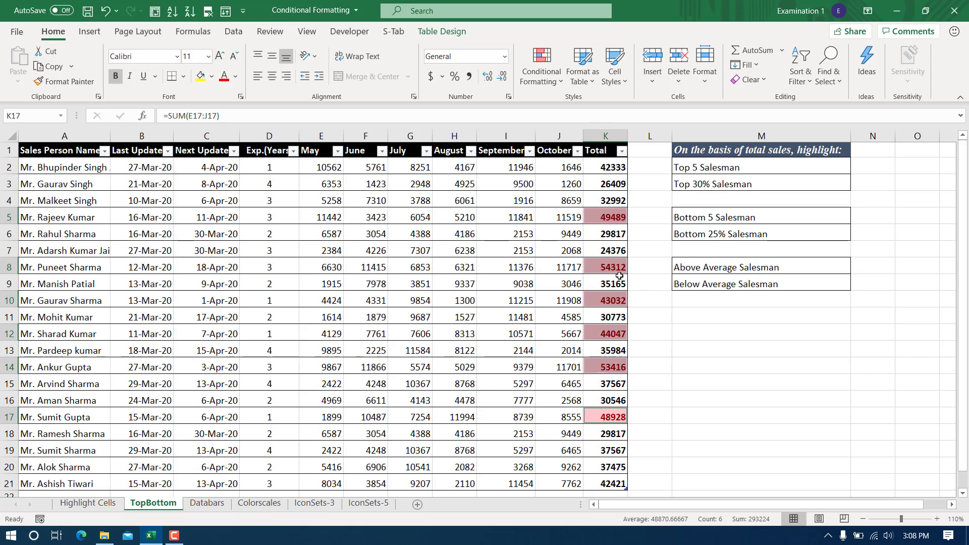
pyautogui.hotkey('ctrl', 'z')
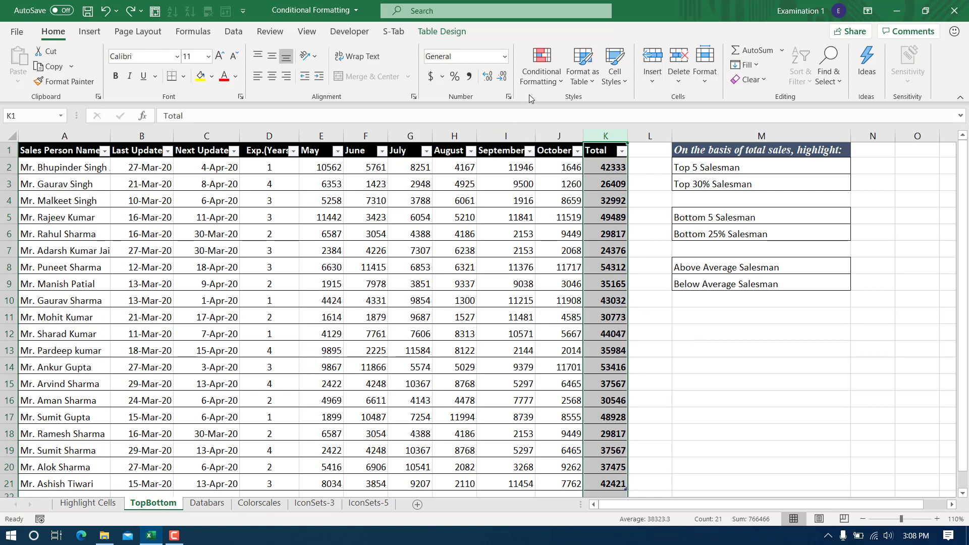
# Highlight the bottom 5 values of the Total column with Light Red Fill with Dark Red Text.
pyautogui.click(548, 65)
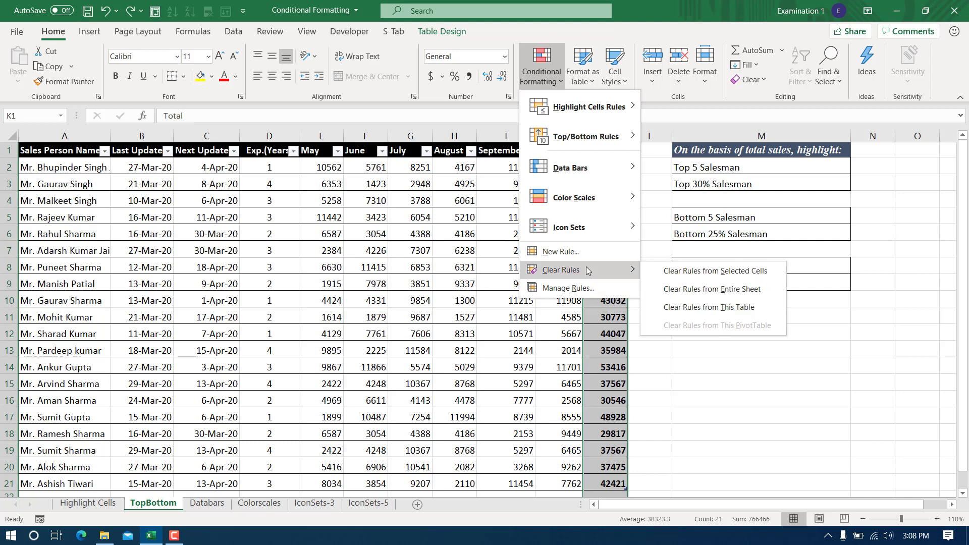
pyautogui.moveTo(611, 143)
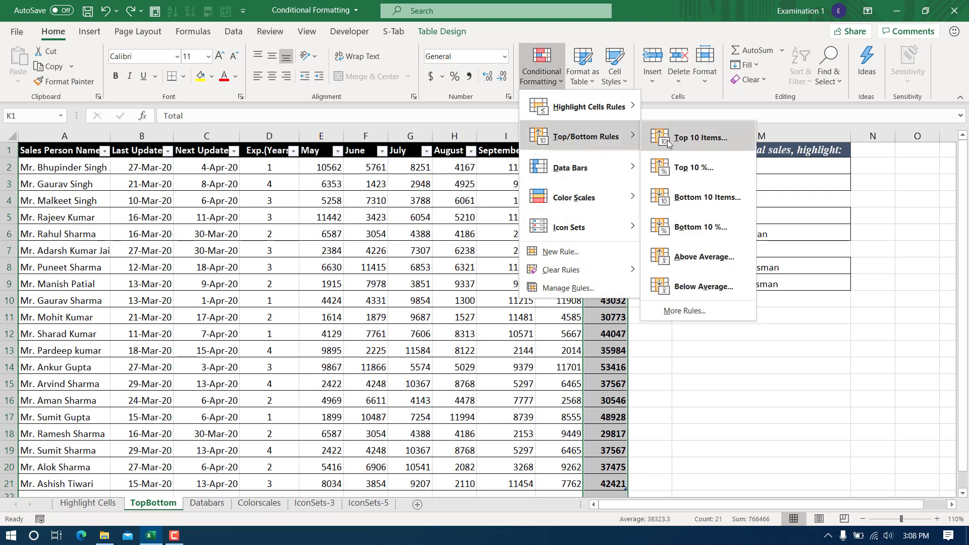
pyautogui.click(692, 198)
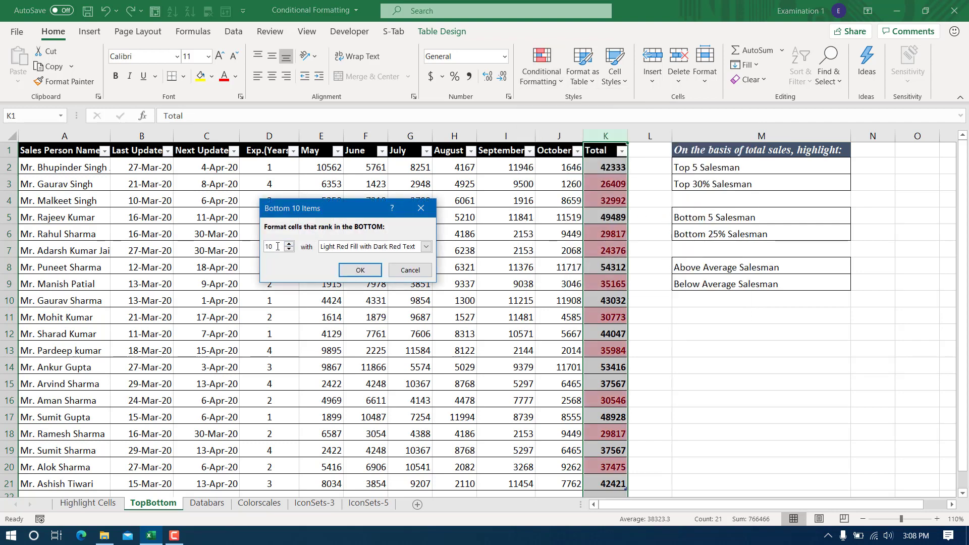
pyautogui.write('5')
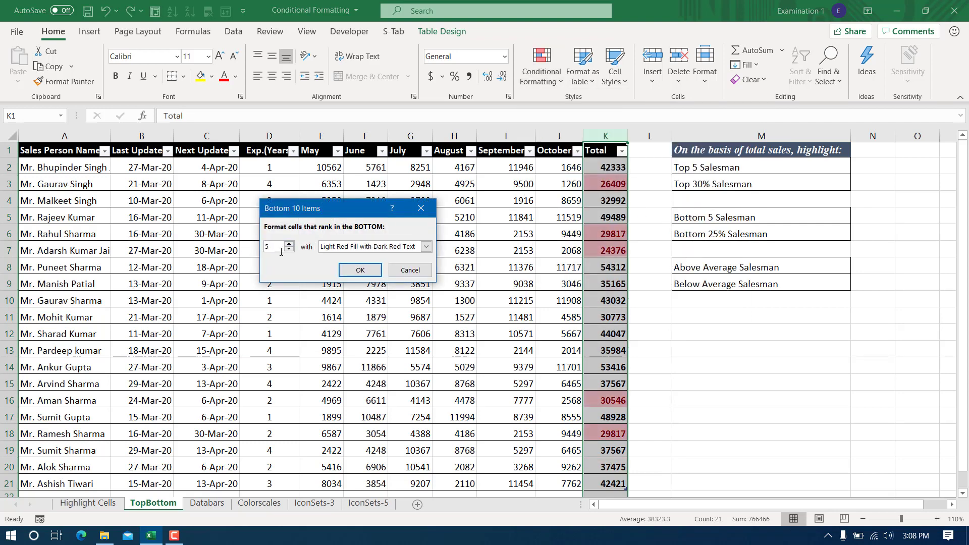
pyautogui.click(360, 271)
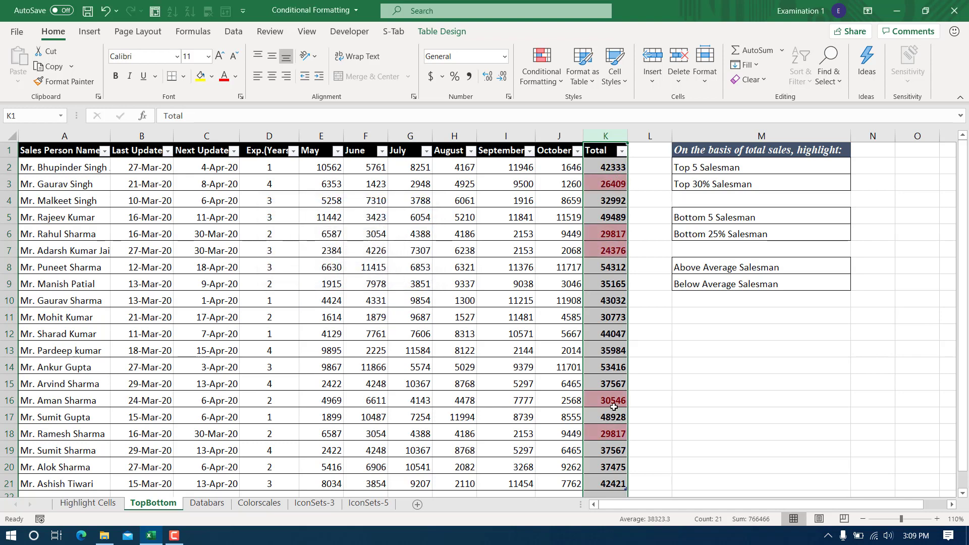
pyautogui.click(613, 435)
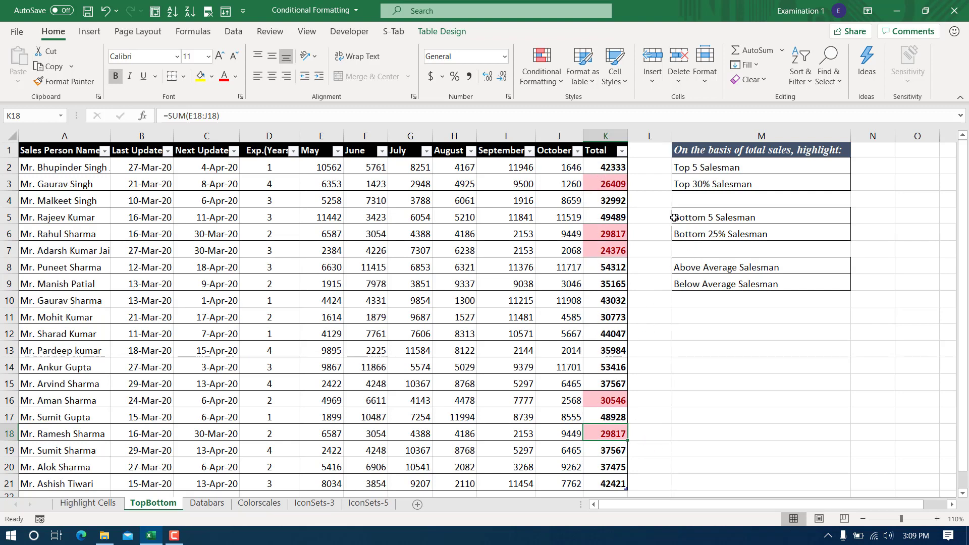
# Following the Bottom 25% Salesman criterion, highlight the bottom 25% of the Total column with Light Red Fill with Dark Red Text.
pyautogui.hotkey('ctrl', 'space')
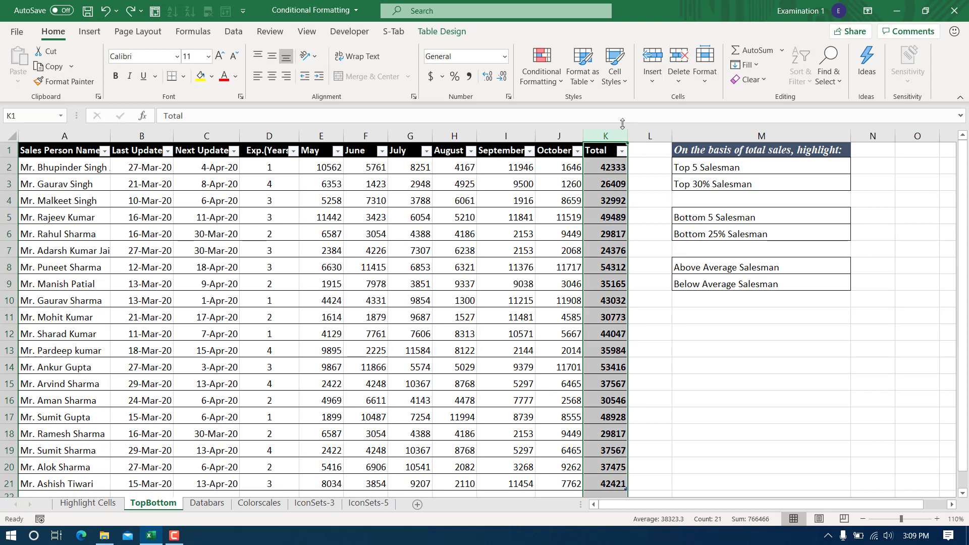
pyautogui.click(542, 70)
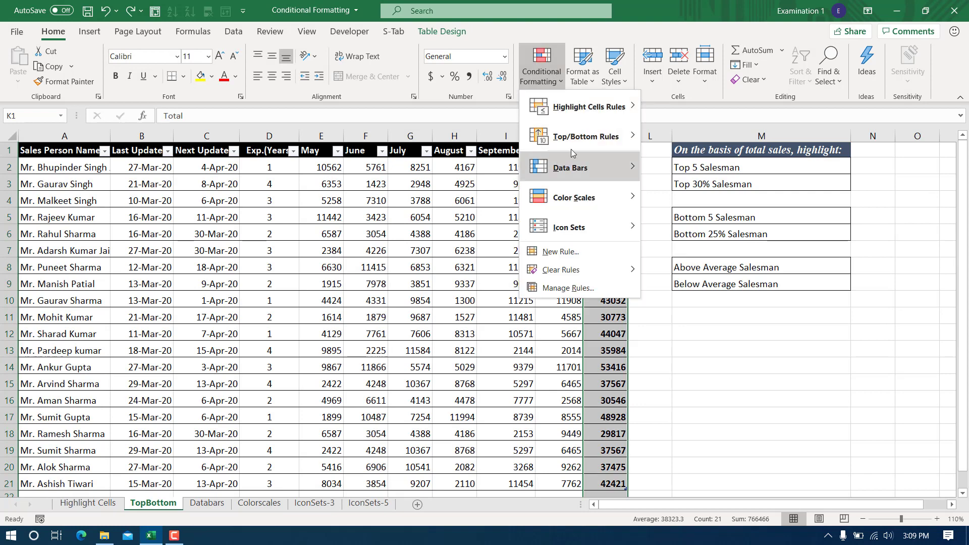
pyautogui.moveTo(587, 141)
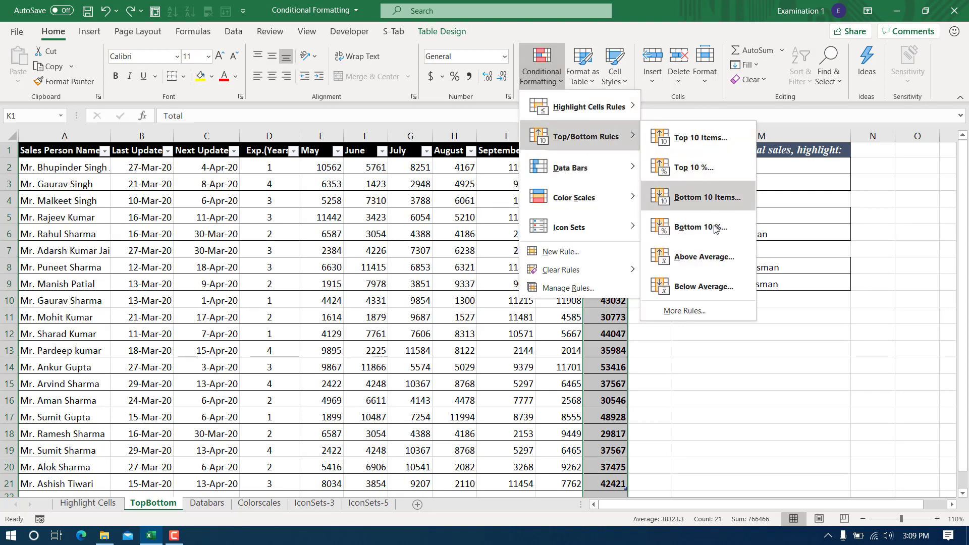
pyautogui.click(695, 228)
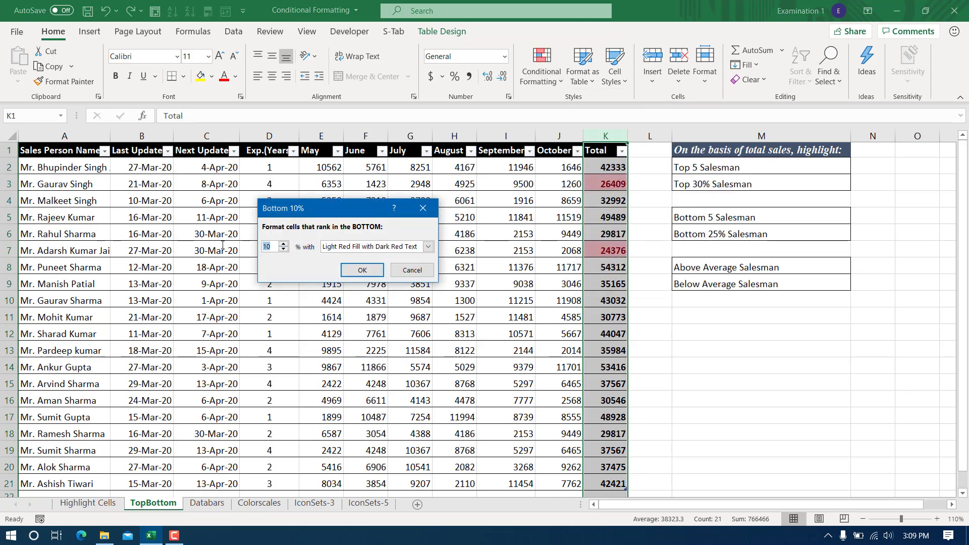
pyautogui.write('25')
pyautogui.click(376, 272)
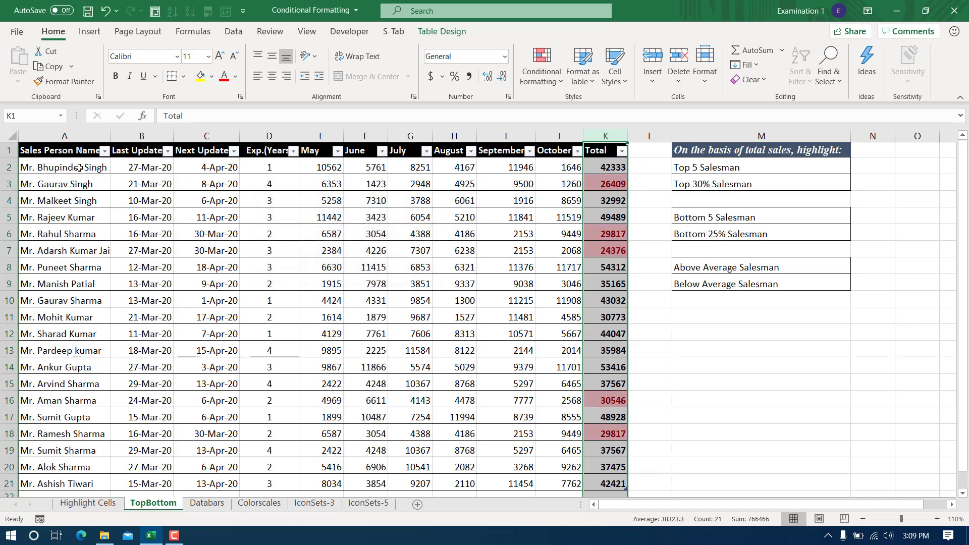
# Check each total highlighted by the bottom 25% rule and undo that rule.
pyautogui.click(613, 186)
pyautogui.keyDown('ctrl'); pyautogui.click(613, 232); pyautogui.keyUp('ctrl')
pyautogui.keyDown('ctrl'); pyautogui.click(610, 252); pyautogui.keyUp('ctrl')
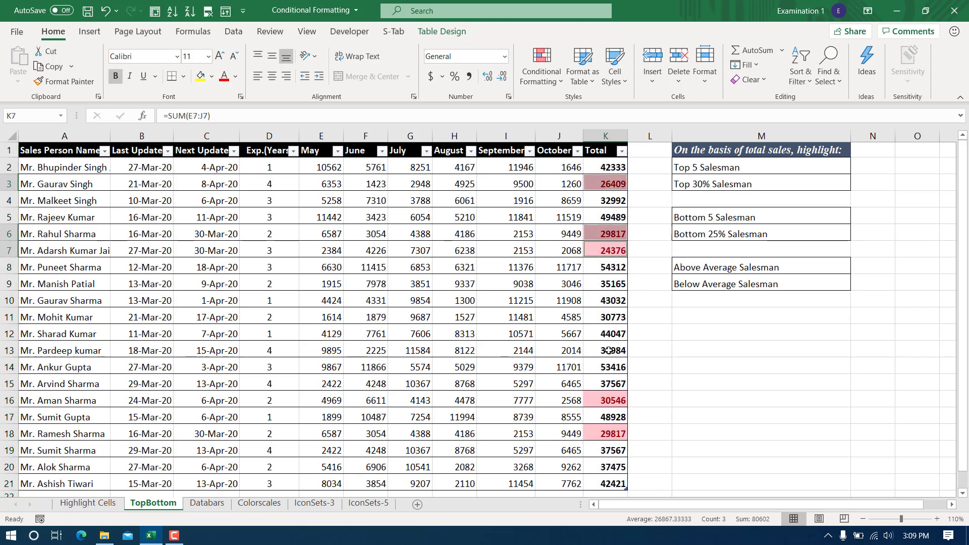
pyautogui.keyDown('ctrl'); pyautogui.click(610, 398); pyautogui.keyUp('ctrl')
pyautogui.keyDown('ctrl'); pyautogui.click(608, 434); pyautogui.keyUp('ctrl')
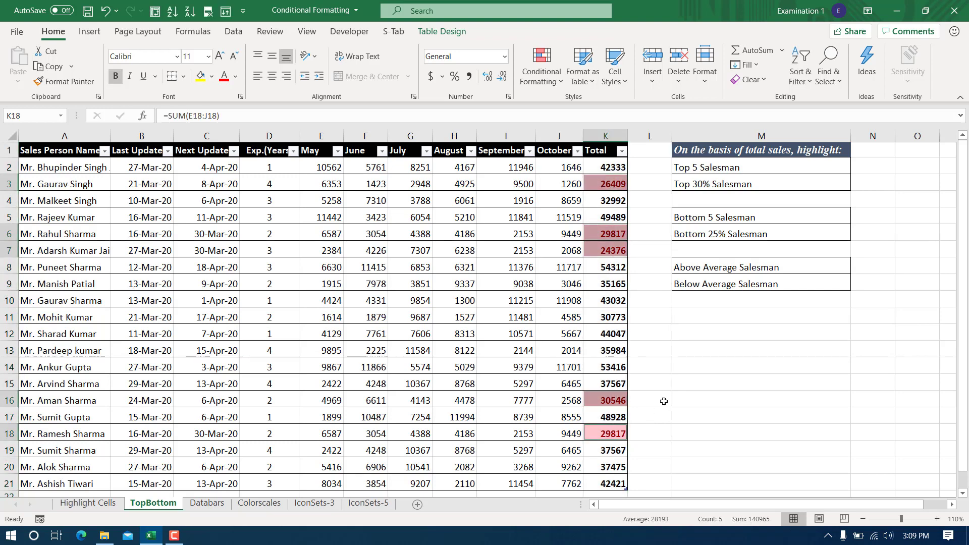
pyautogui.click(487, 337)
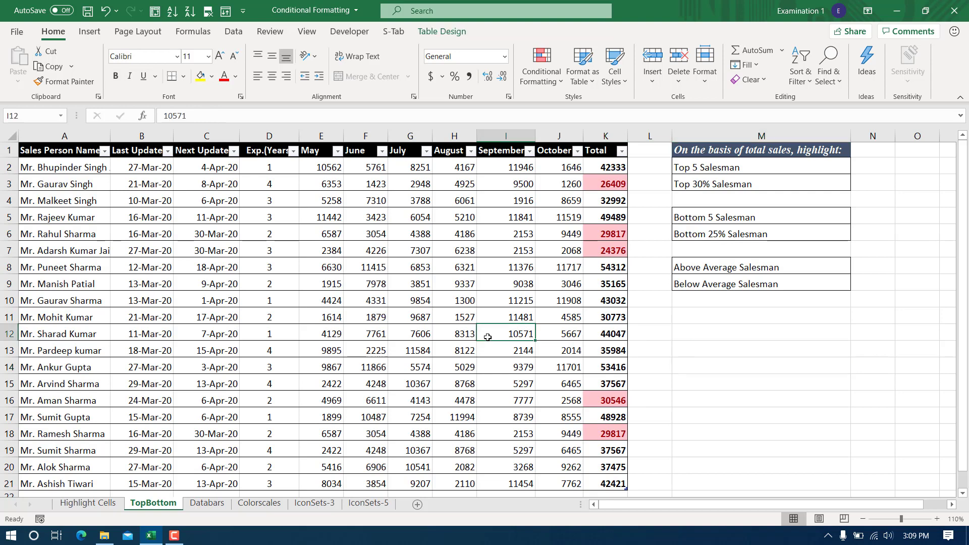
pyautogui.hotkey('ctrl', 'z')
pyautogui.click(605, 200)
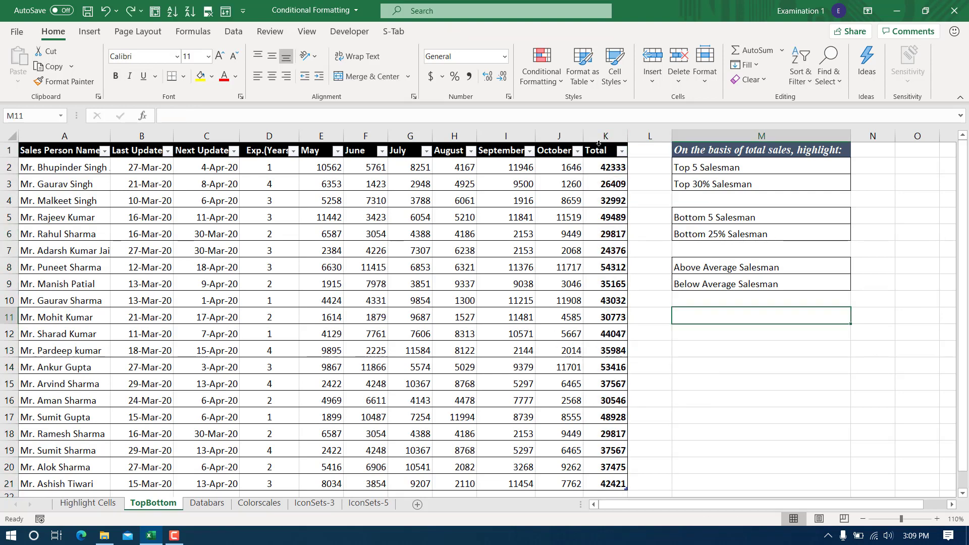
# Highlight the above-average values of the Total column with Light Red Fill with Dark Red Text.
pyautogui.click(606, 135)
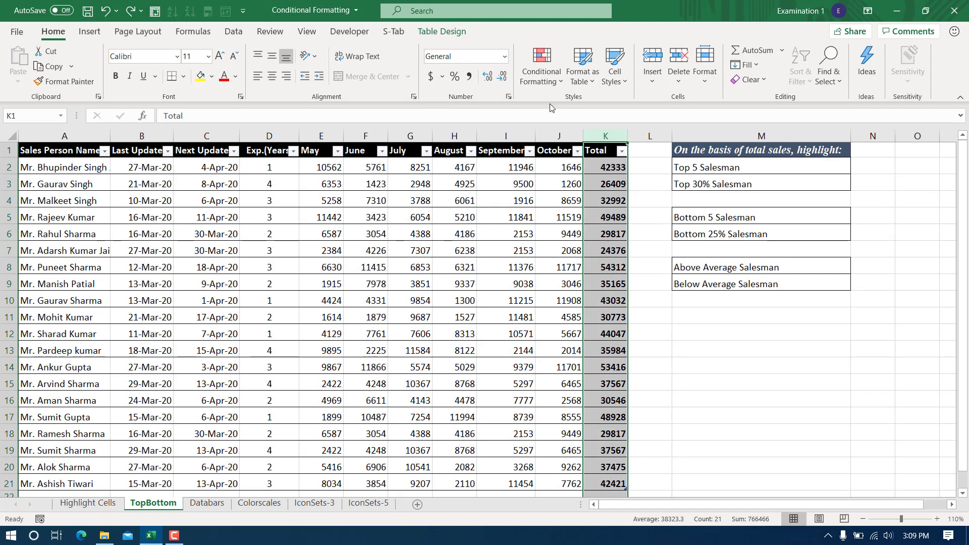
pyautogui.click(540, 68)
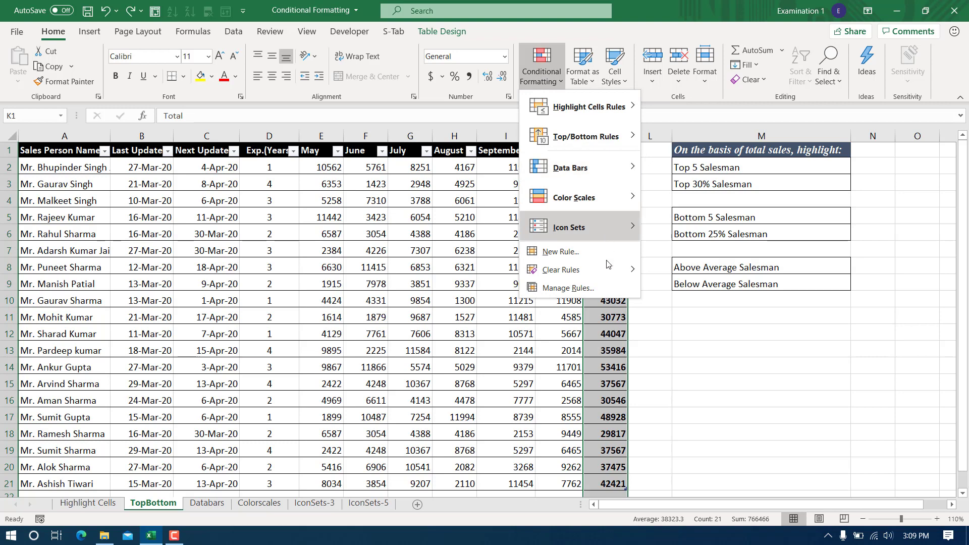
pyautogui.moveTo(598, 136)
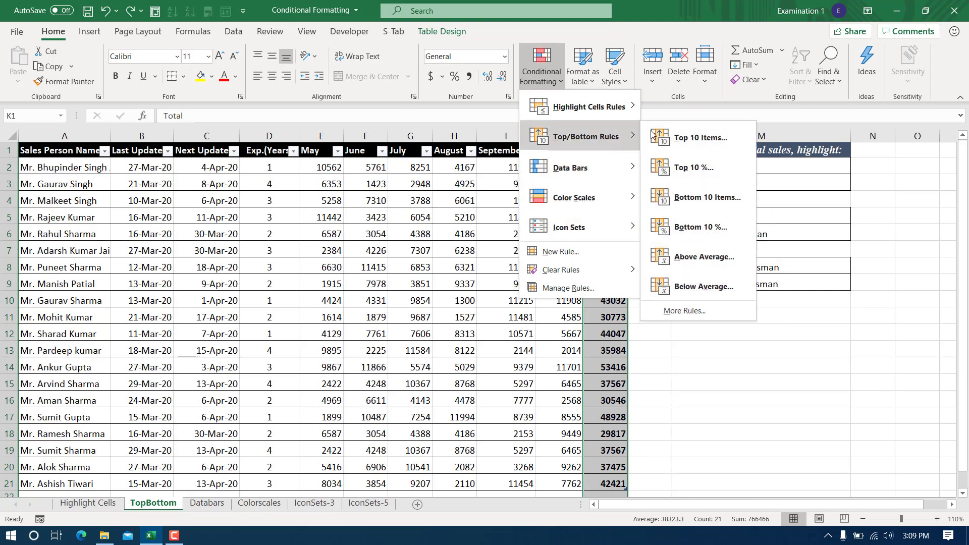
pyautogui.click(684, 256)
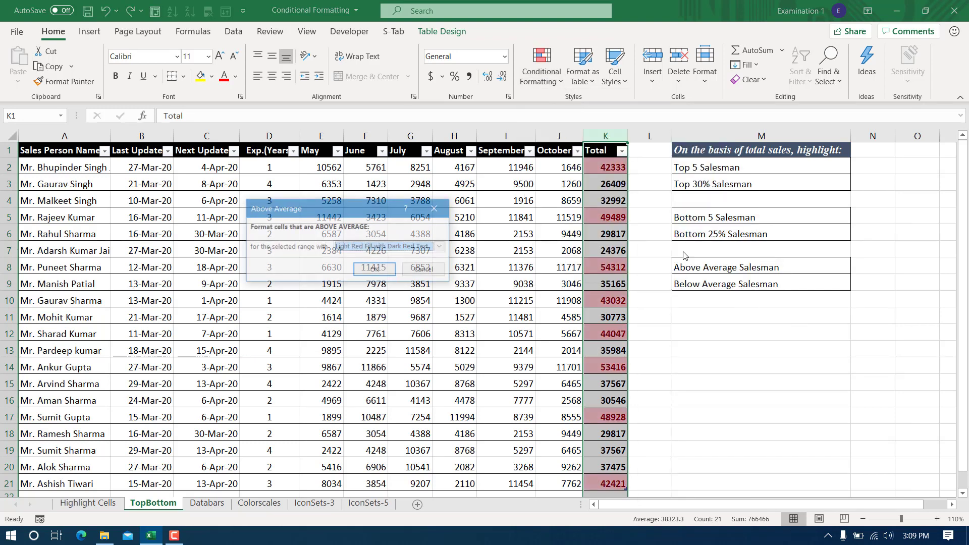
pyautogui.click(387, 271)
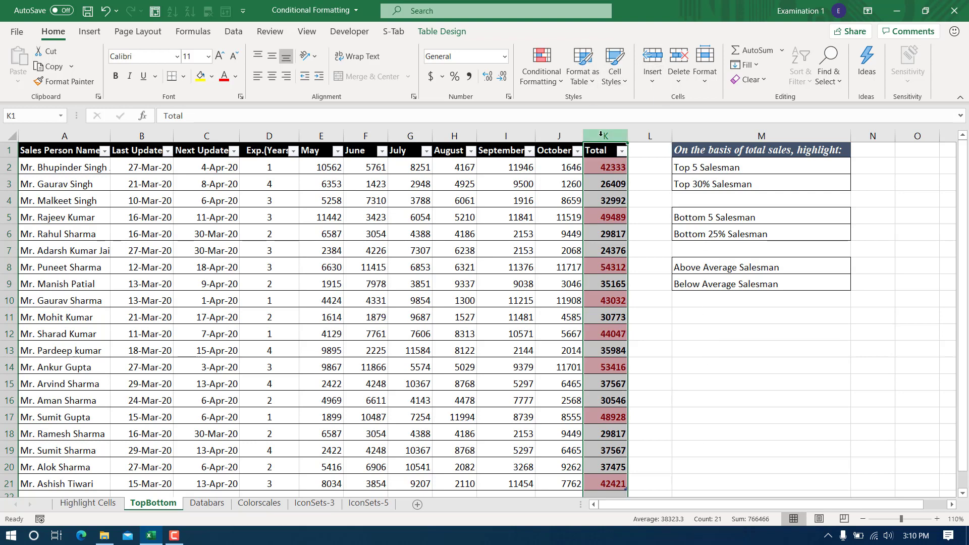
pyautogui.click(542, 64)
pyautogui.moveTo(633, 179)
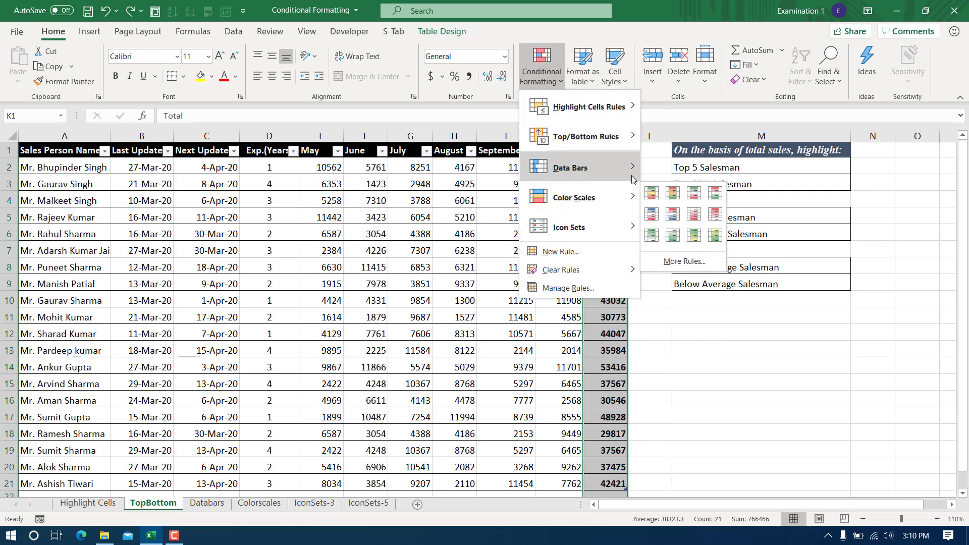
pyautogui.moveTo(603, 133)
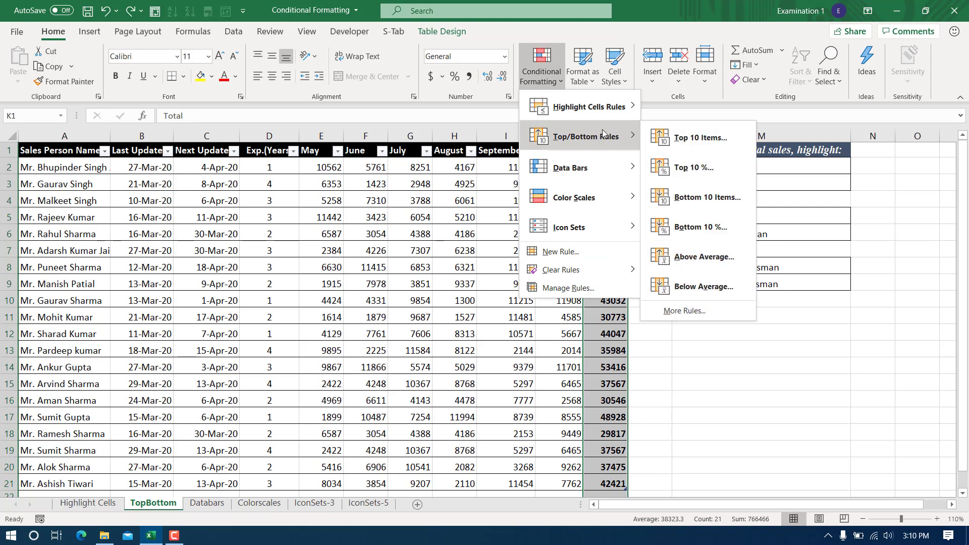
pyautogui.click(719, 287)
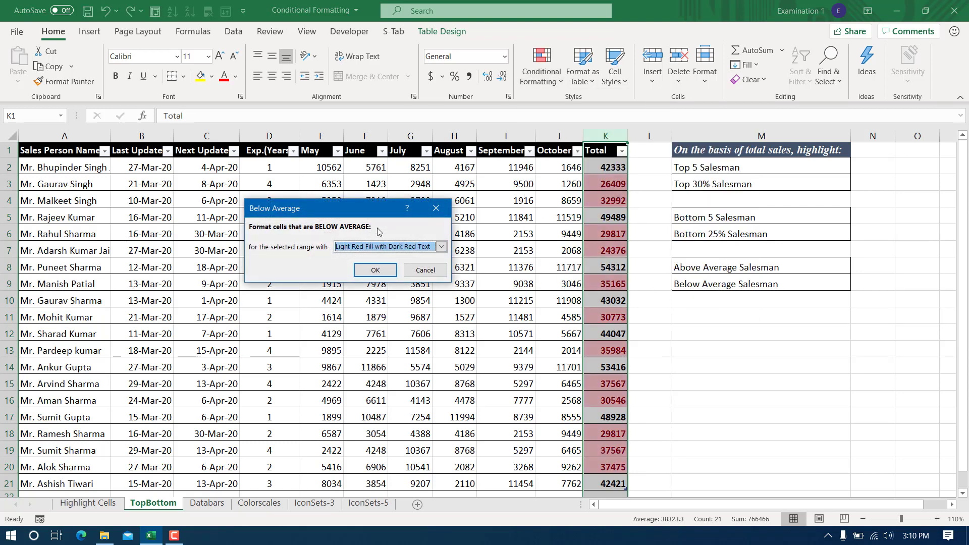
pyautogui.click(436, 208)
# Highlight the below-average values of the Total column with Yellow Fill with Dark Yellow Text.
pyautogui.click(542, 68)
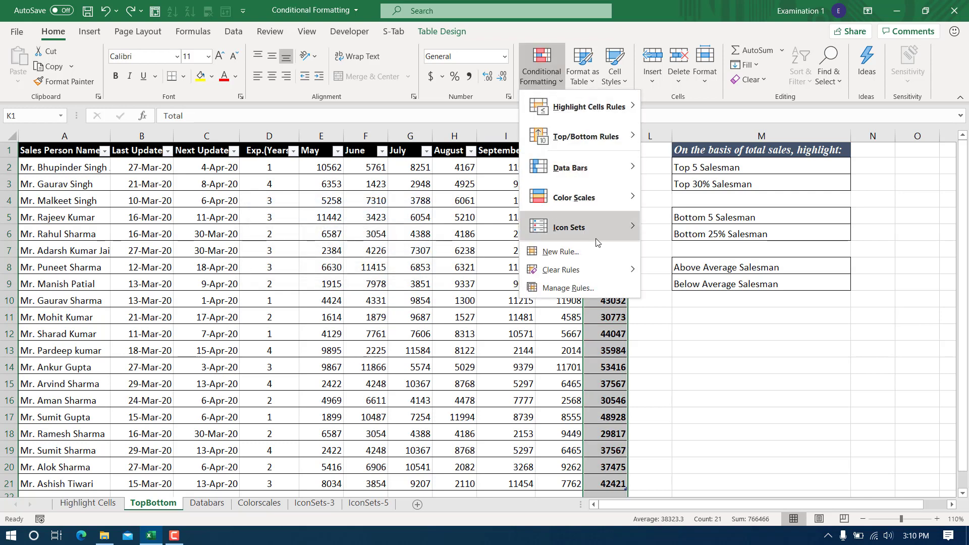
pyautogui.moveTo(618, 145)
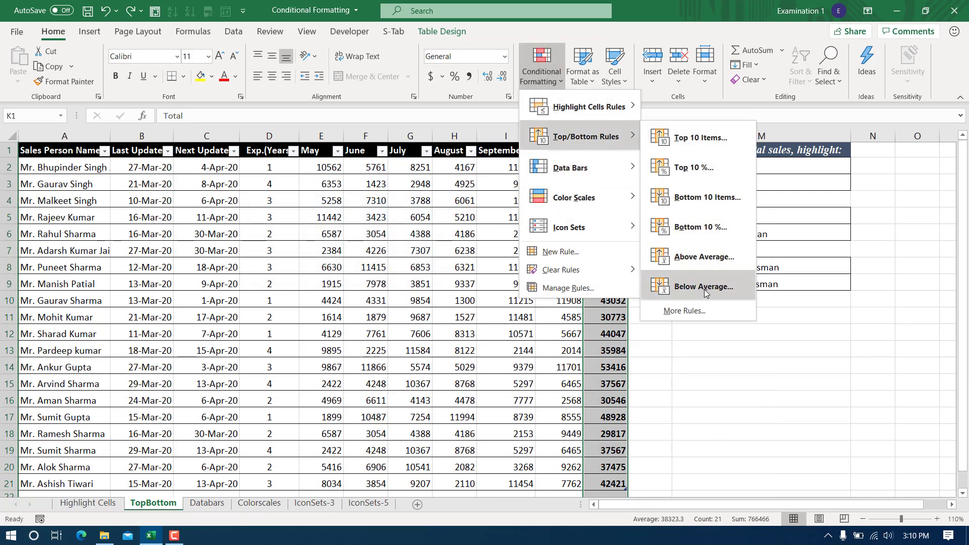
pyautogui.click(722, 284)
pyautogui.click(442, 247)
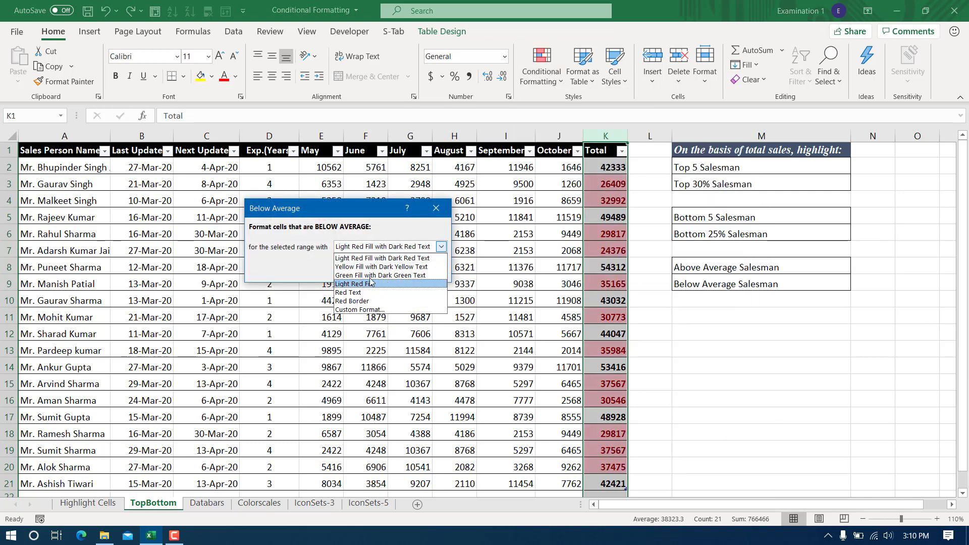
pyautogui.click(373, 266)
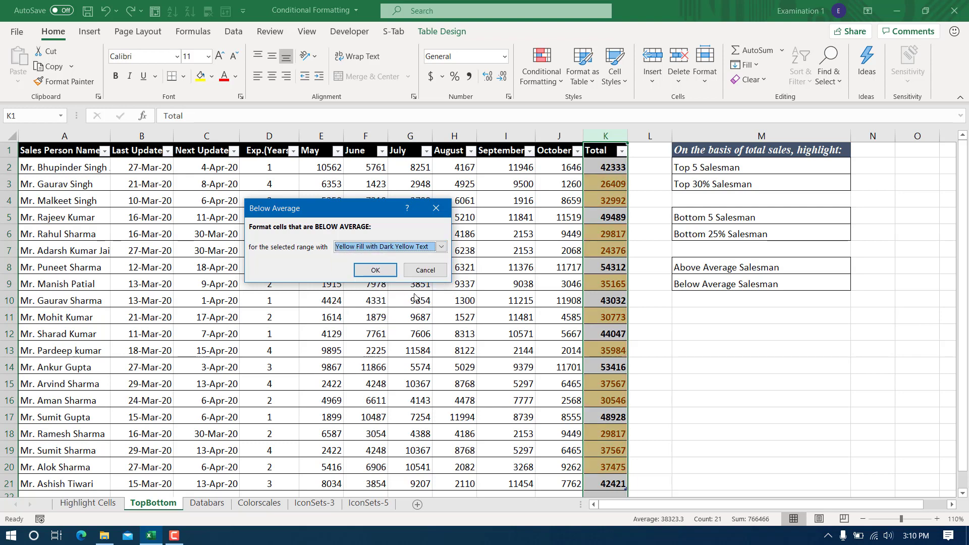
pyautogui.click(375, 269)
pyautogui.click(778, 364)
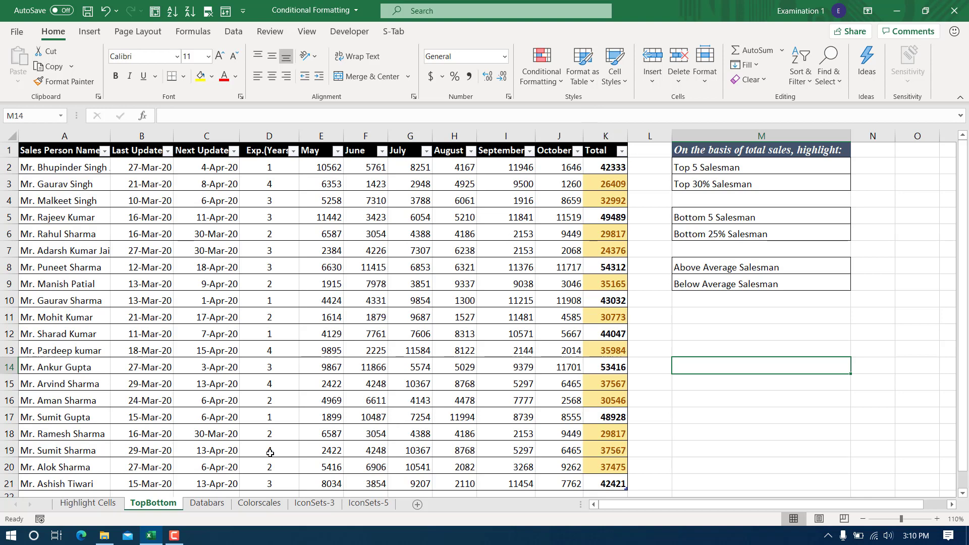
pyautogui.click(609, 158)
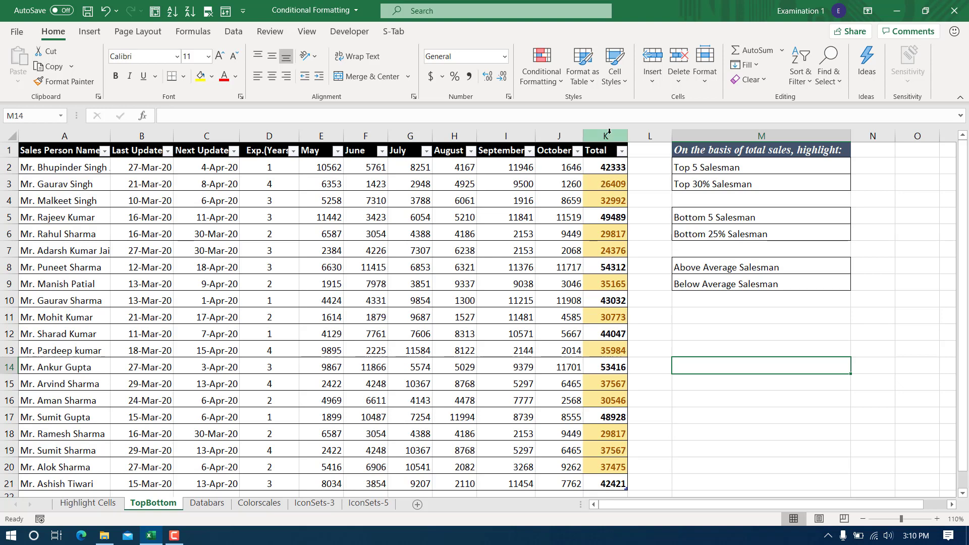
pyautogui.hotkey('ctrl', 'shift', 'Down')
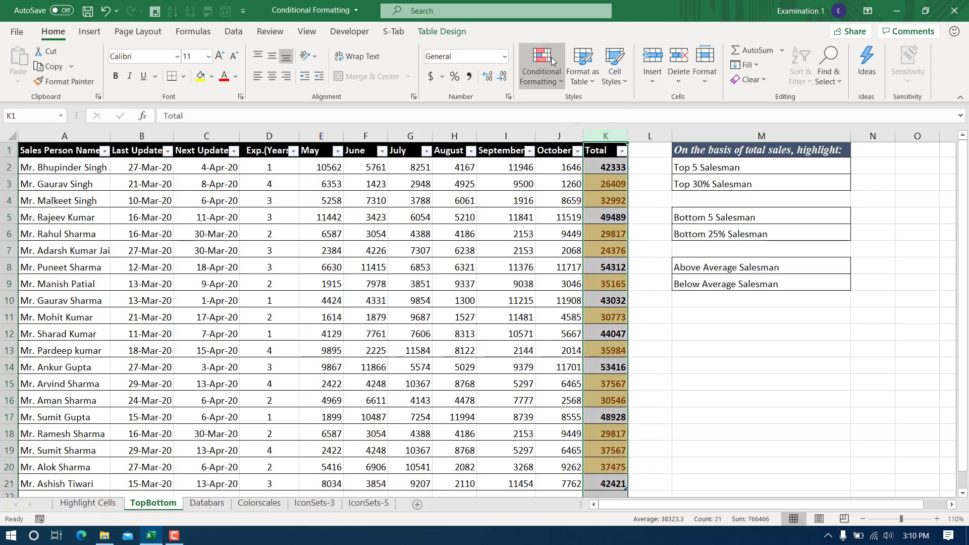
pyautogui.click(541, 68)
pyautogui.moveTo(585, 137)
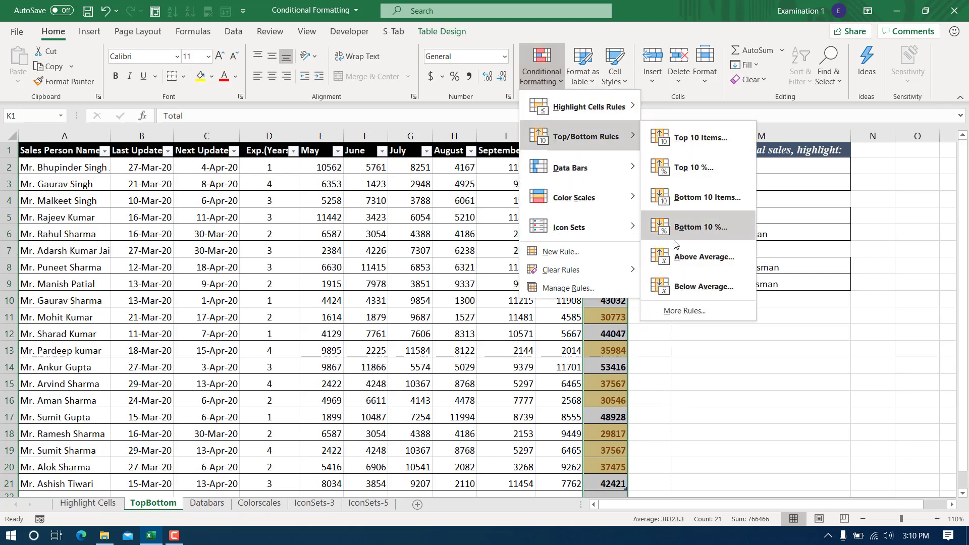
pyautogui.press('Escape')
pyautogui.press('Escape')
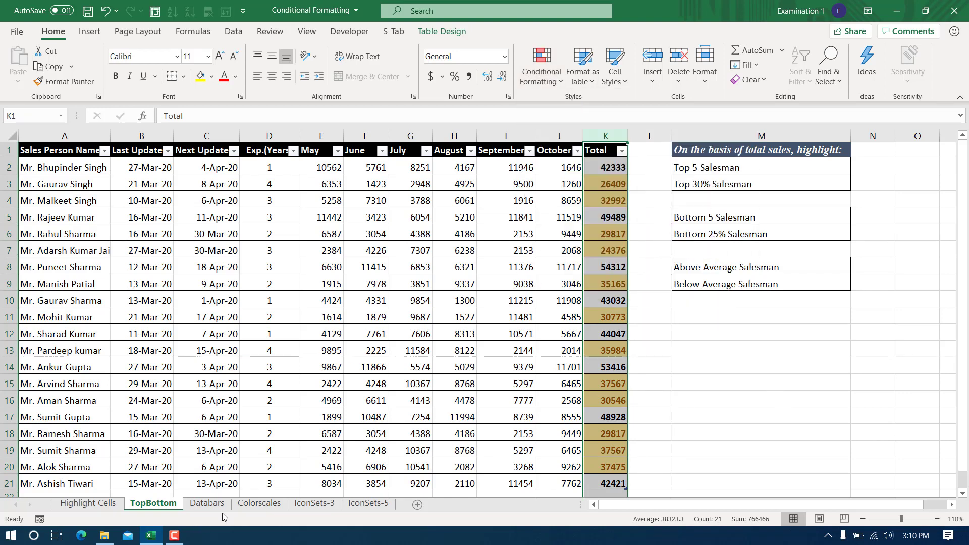
# On the Databars sheet, apply the purple gradient-fill data bar to the Total values in H2:H21.
pyautogui.click(207, 503)
pyautogui.click(652, 282)
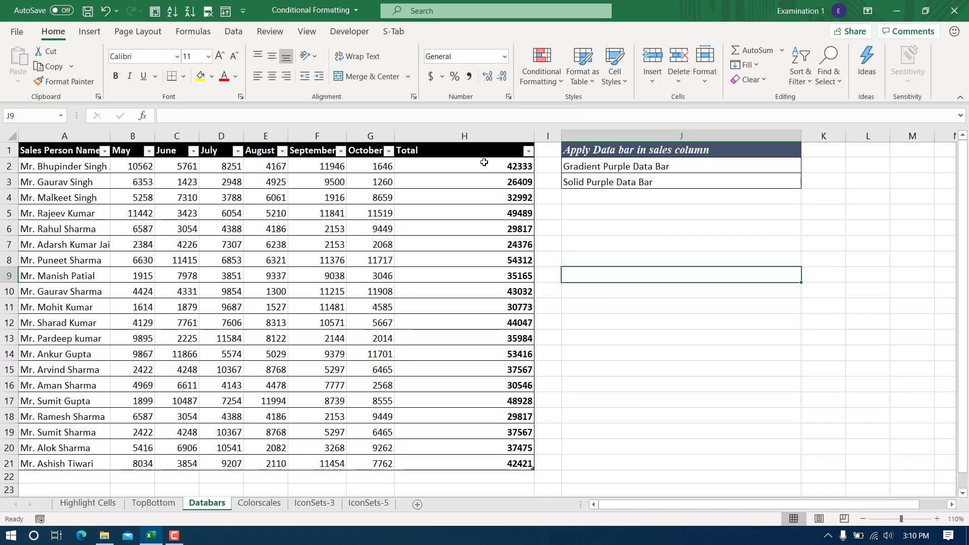
pyautogui.moveTo(484, 162); pyautogui.dragTo(475, 465)
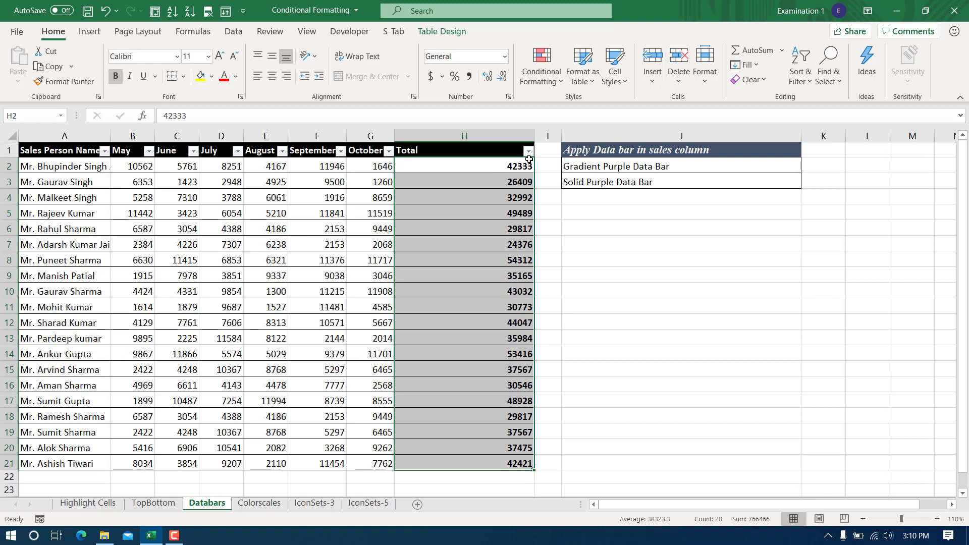
pyautogui.click(586, 222)
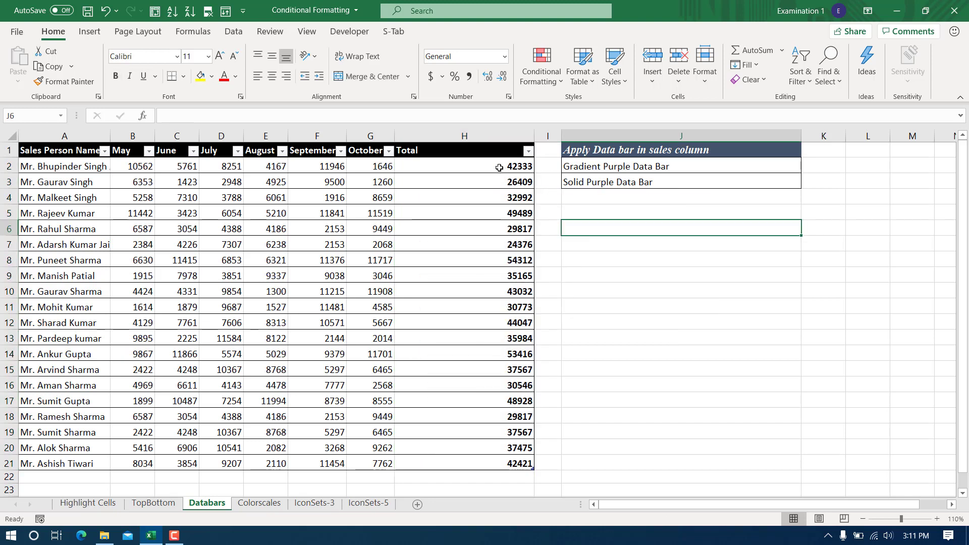
pyautogui.moveTo(497, 168); pyautogui.dragTo(494, 465)
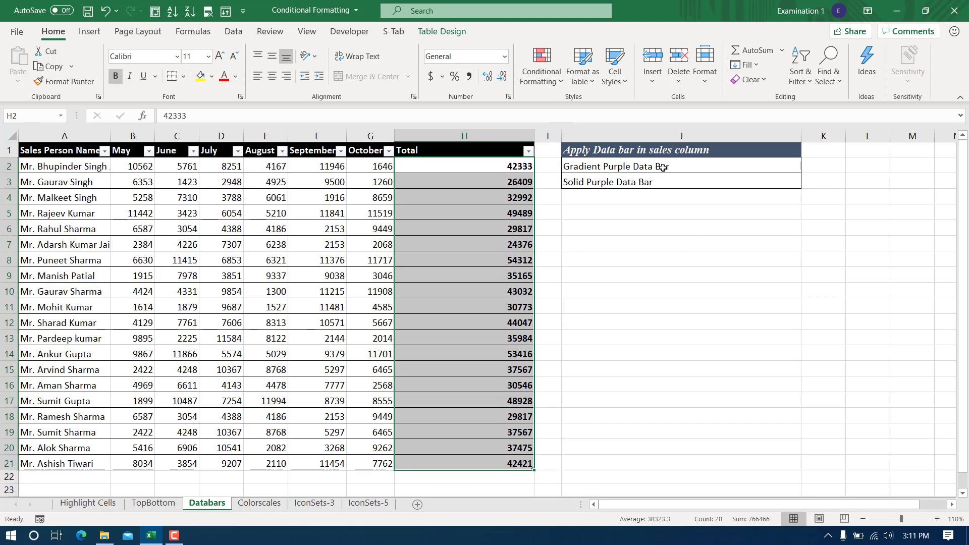
pyautogui.click(536, 78)
pyautogui.moveTo(566, 172)
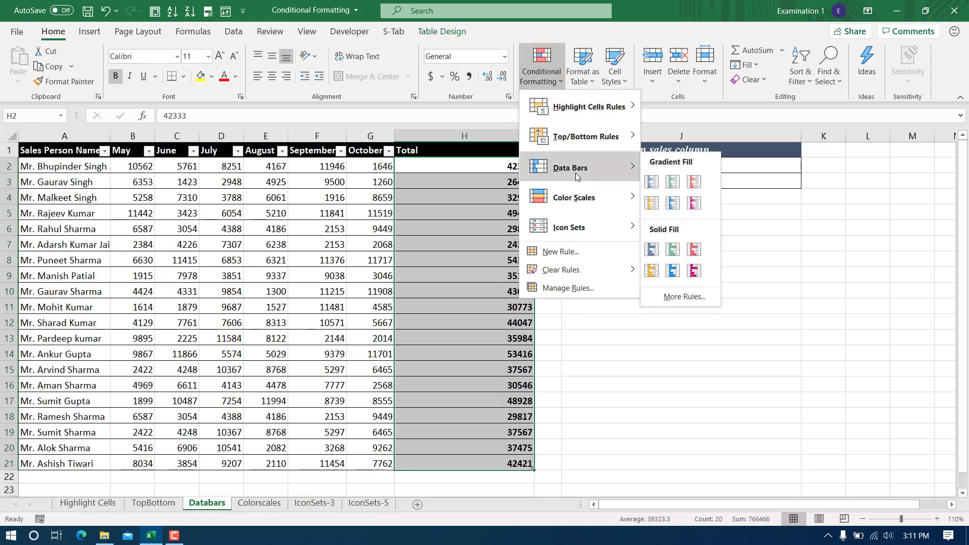
pyautogui.click(695, 207)
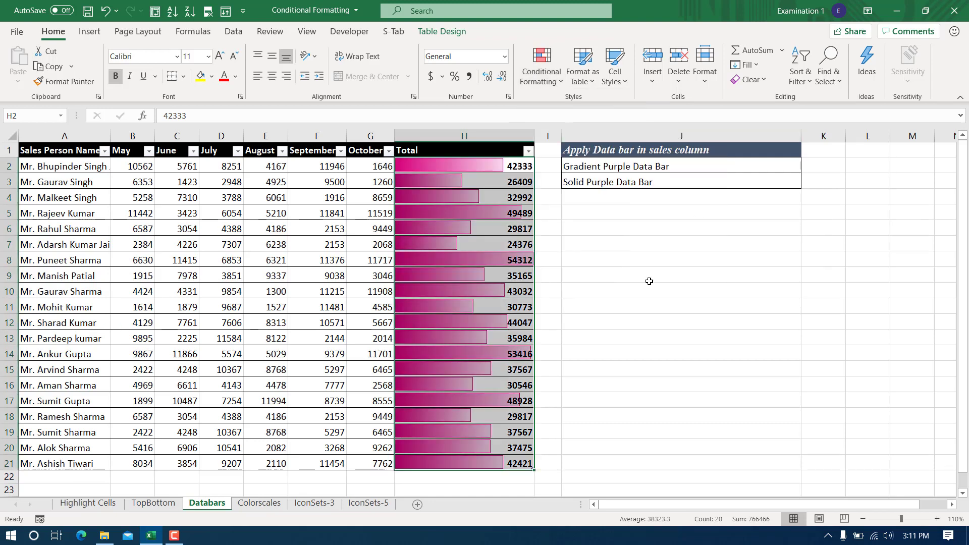
# Widen the Total column to stretch its data bars and examine the bars in cells H8 and H7.
pyautogui.moveTo(534, 136); pyautogui.dragTo(635, 149)
pyautogui.click(758, 306)
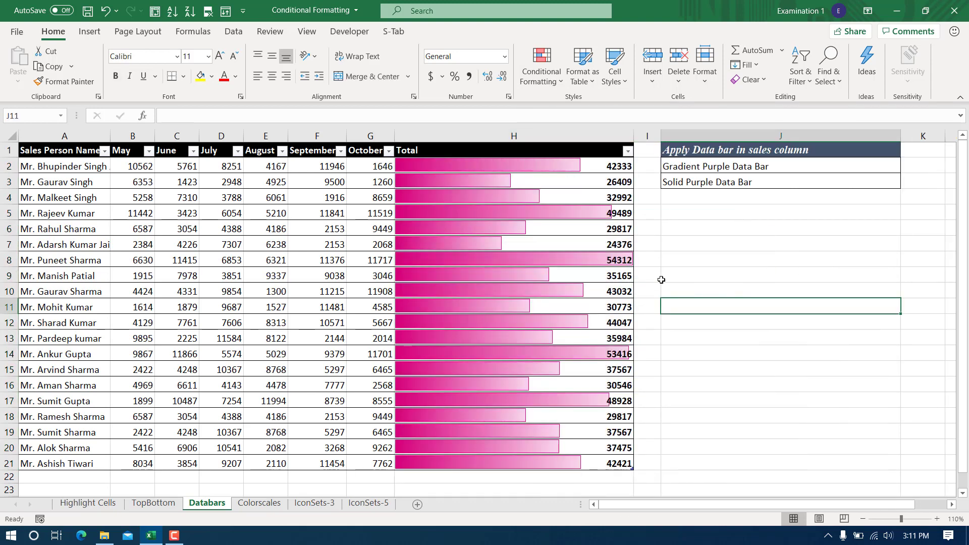
pyautogui.click(567, 258)
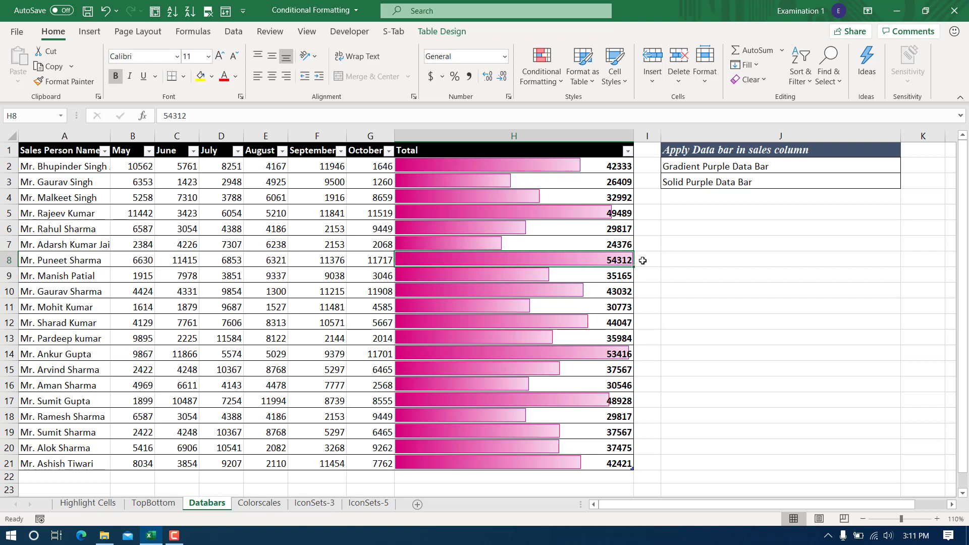
pyautogui.click(488, 246)
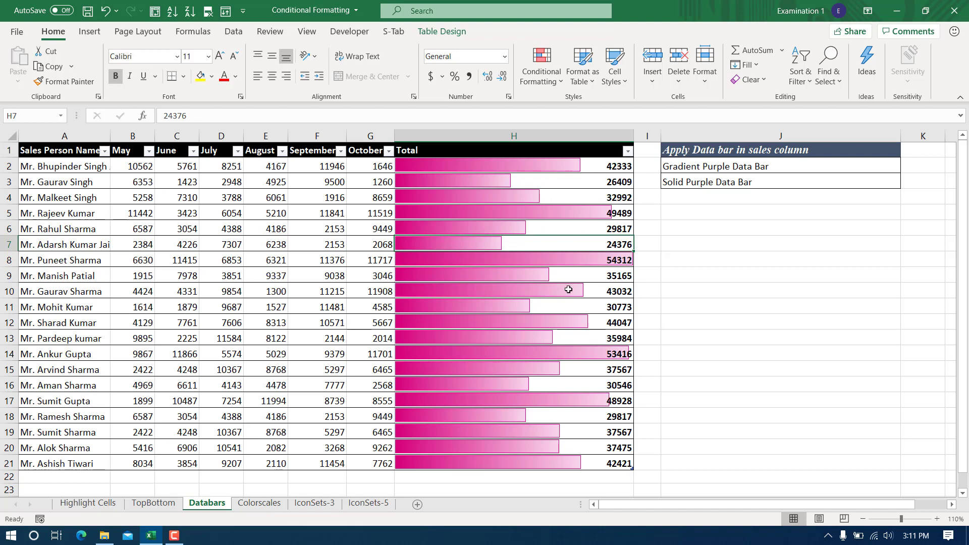
# Set the font color of the Total values in H2:H21 to white.
pyautogui.moveTo(562, 164); pyautogui.dragTo(505, 464)
pyautogui.click(235, 76)
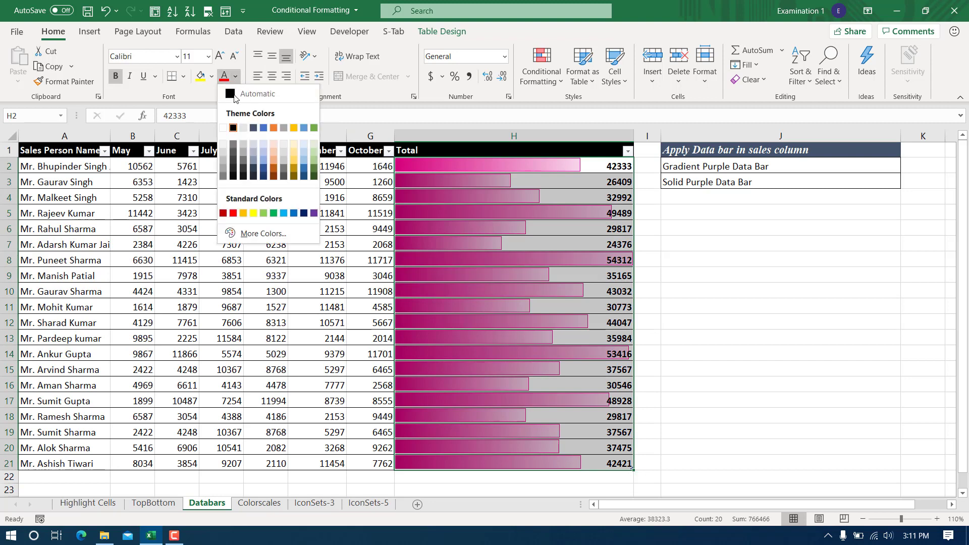
pyautogui.click(222, 129)
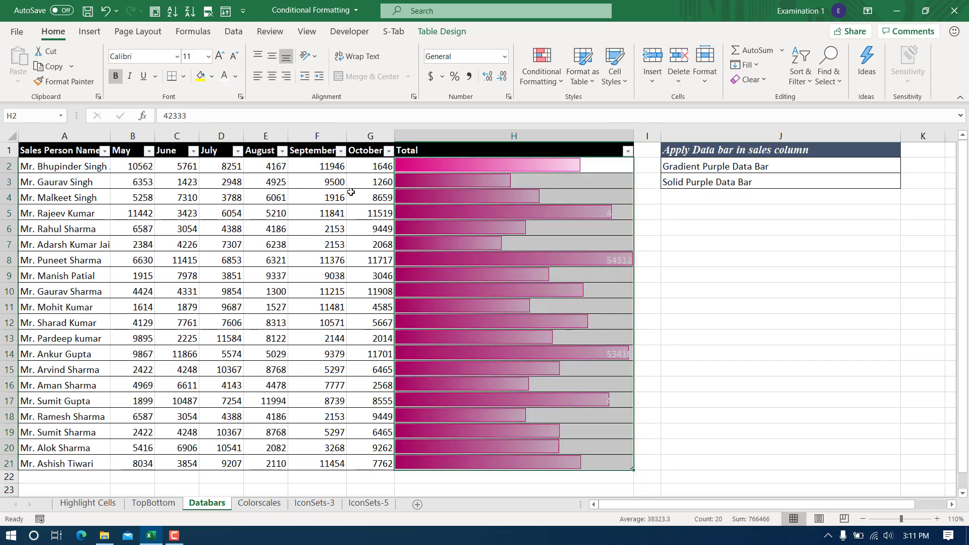
pyautogui.click(793, 252)
pyautogui.click(685, 339)
pyautogui.click(666, 369)
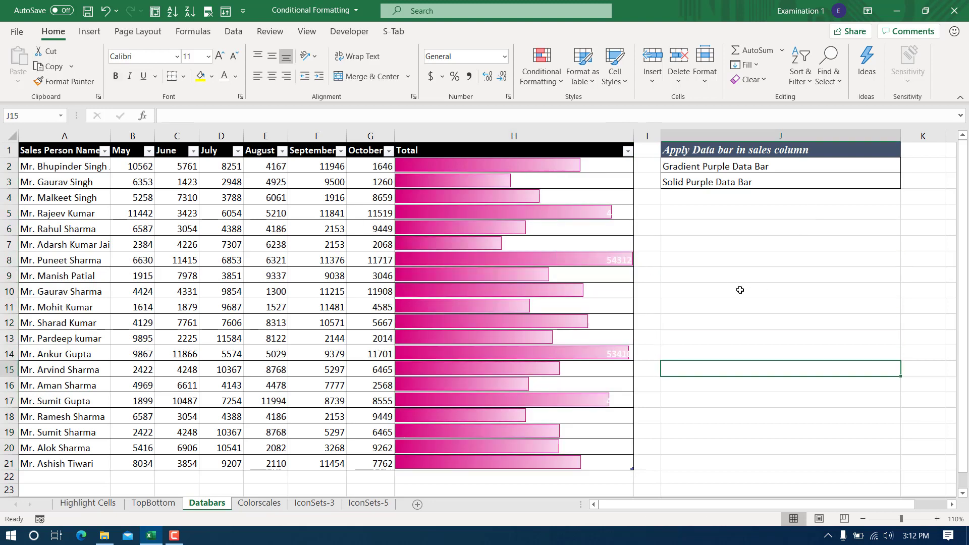
# Examine how the Total values in cells H8, H14, H17 and H5 read against their data bars.
pyautogui.click(612, 257)
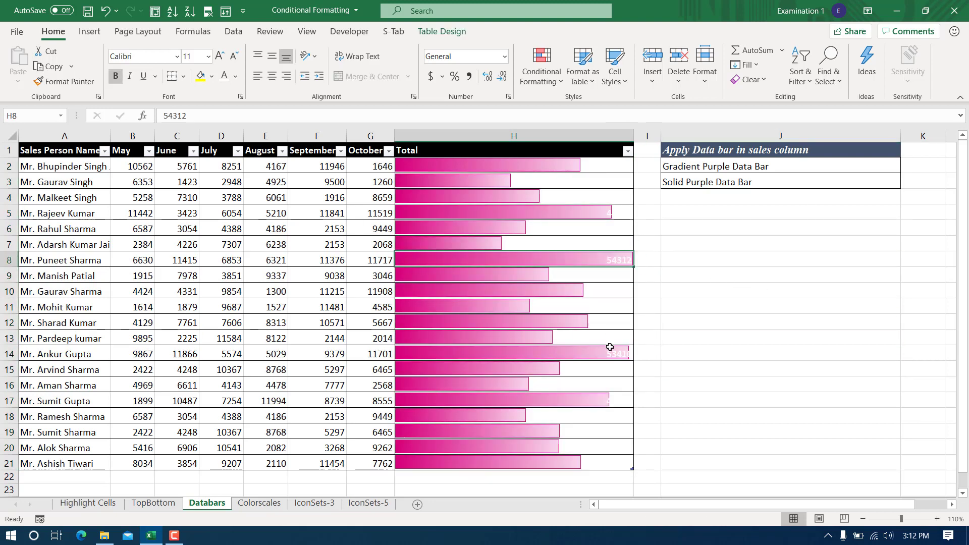
pyautogui.click(611, 354)
pyautogui.click(603, 394)
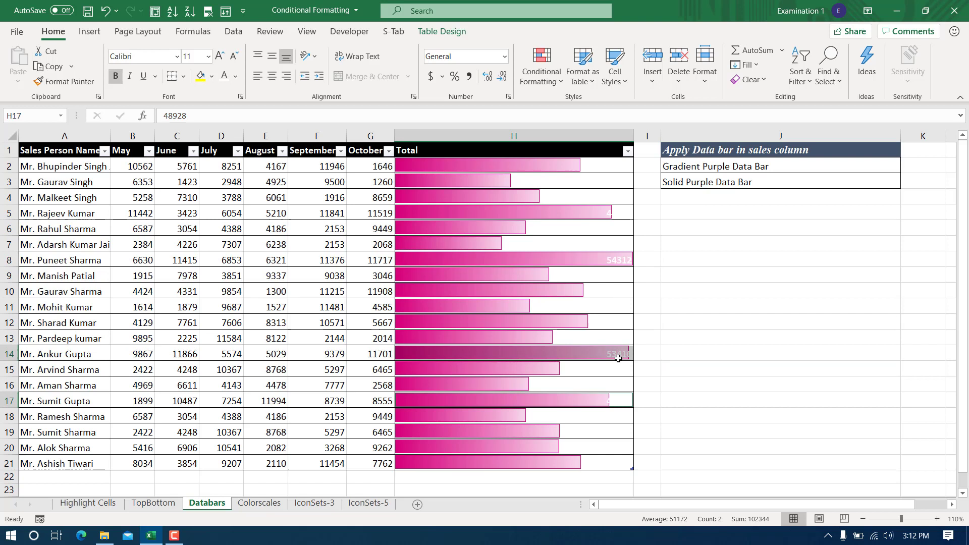
pyautogui.keyDown('ctrl'); pyautogui.click(617, 260); pyautogui.keyUp('ctrl')
pyautogui.keyDown('ctrl'); pyautogui.click(593, 212); pyautogui.keyUp('ctrl')
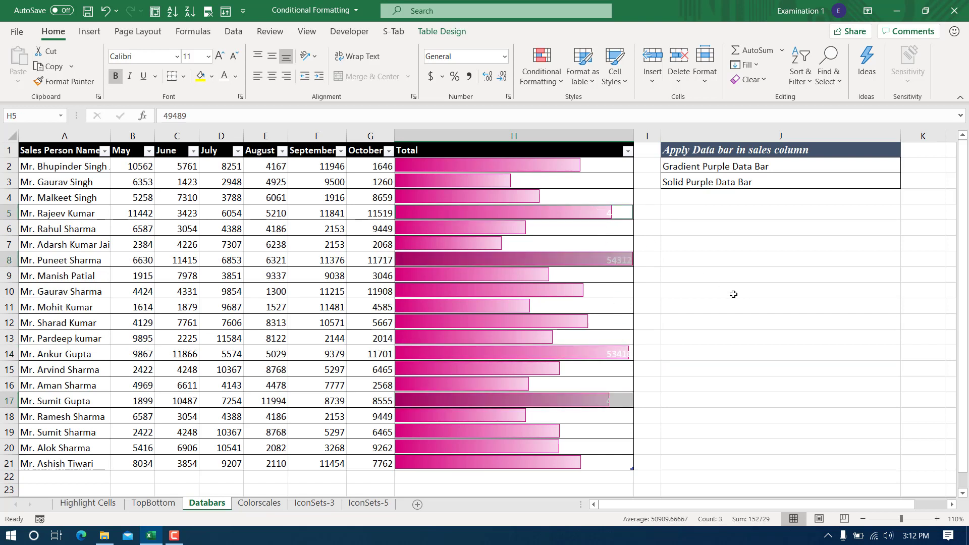
pyautogui.click(733, 295)
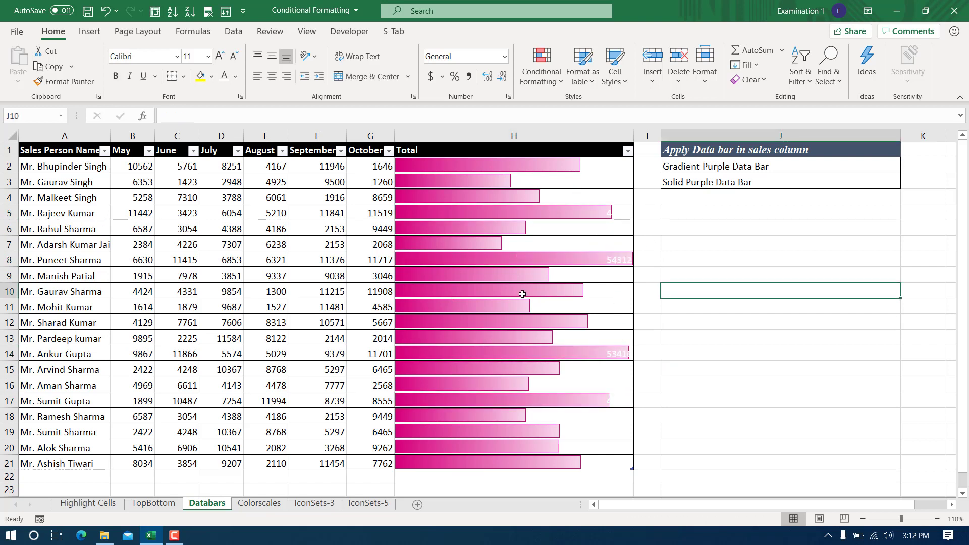
pyautogui.click(714, 220)
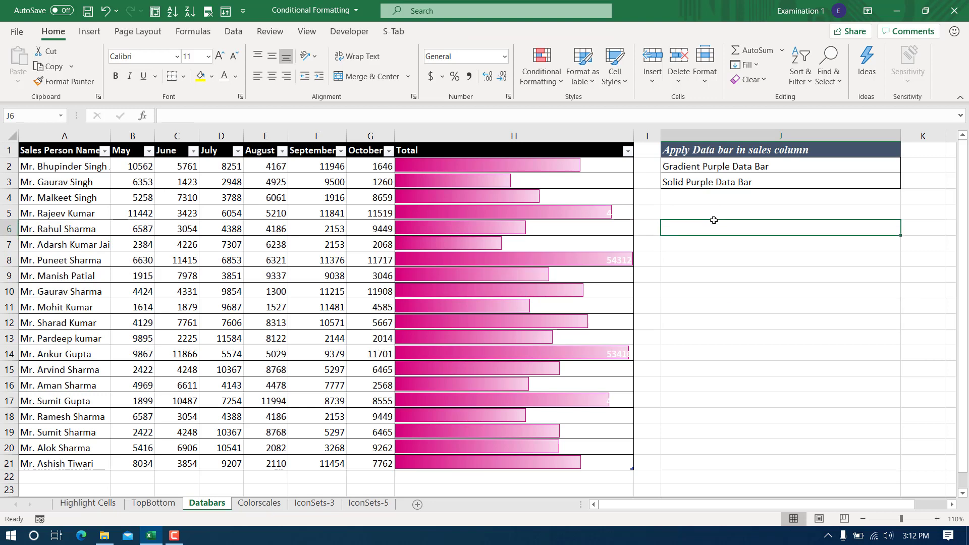
# Undo the font color change, the Total column widening and the gradient data bars.
pyautogui.hotkey('ctrl', 'z')
pyautogui.hotkey('ctrl', 'z')
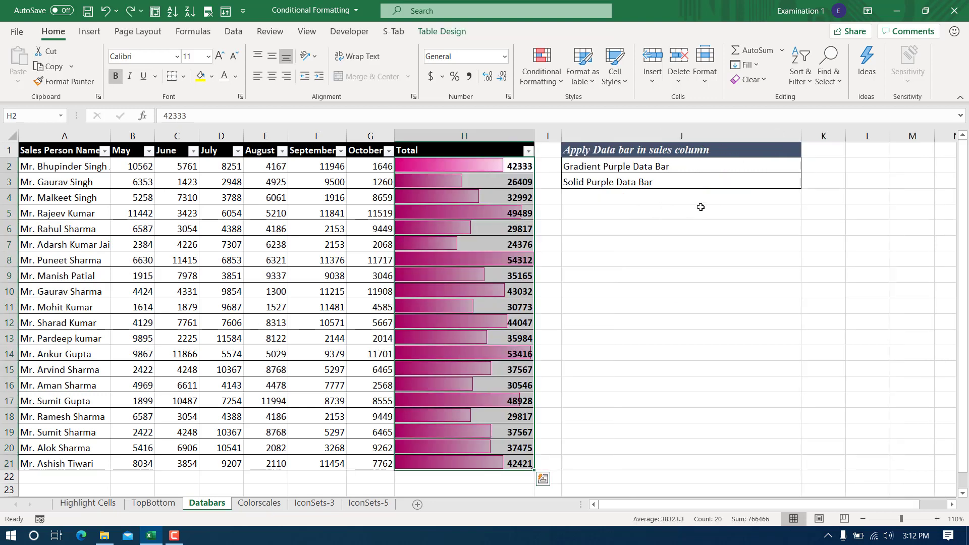
pyautogui.hotkey('ctrl', 'z')
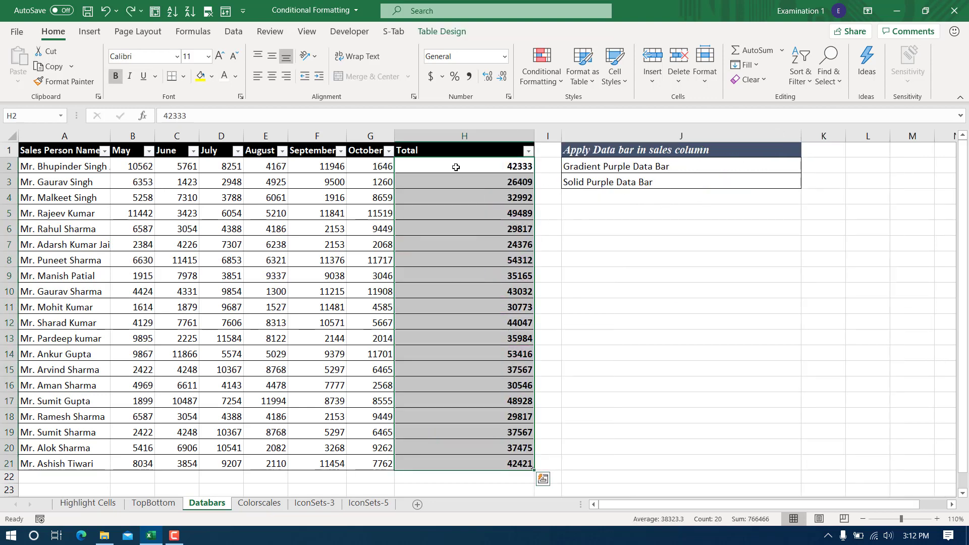
# Apply the purple solid-fill data bar to the Total values in H2:H21 and widen the Total column.
pyautogui.moveTo(471, 158); pyautogui.dragTo(456, 464)
pyautogui.click(542, 71)
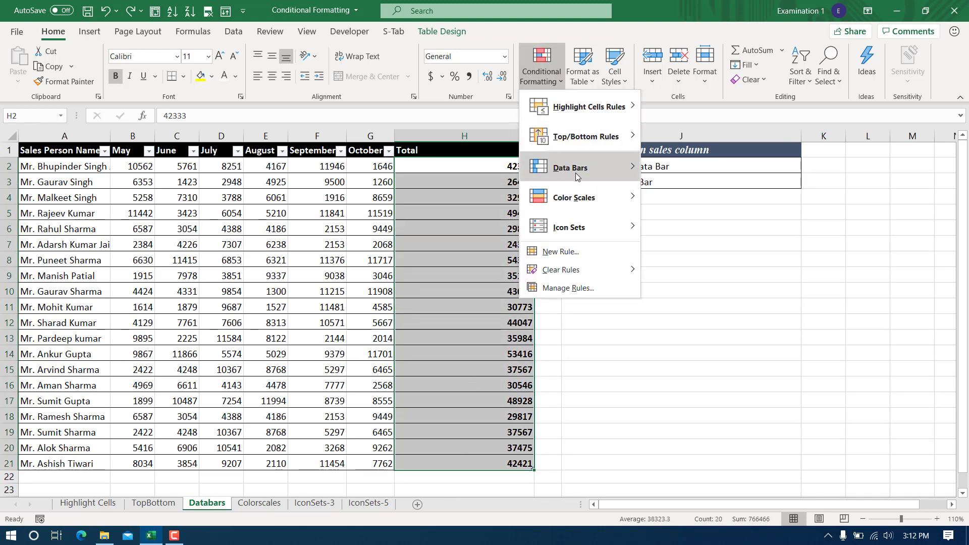
pyautogui.moveTo(617, 163)
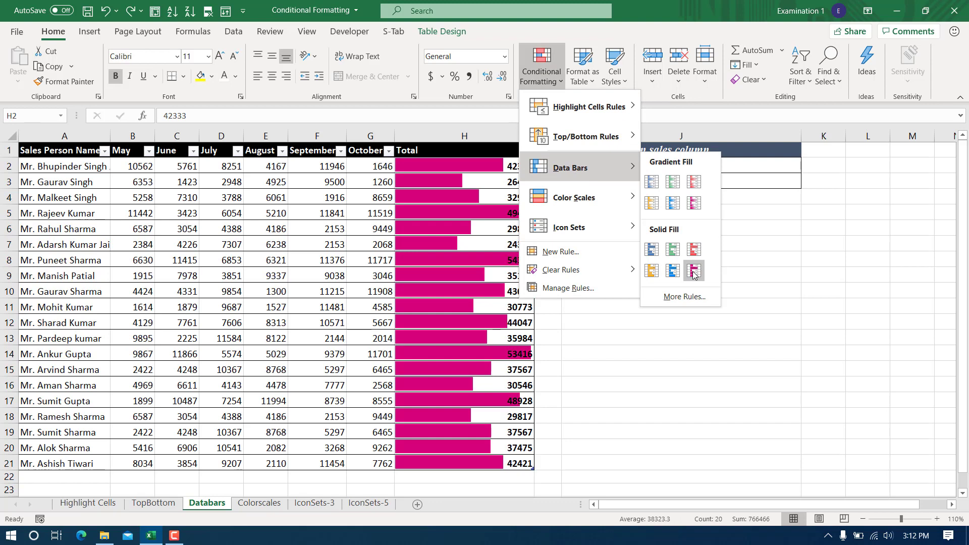
pyautogui.click(693, 272)
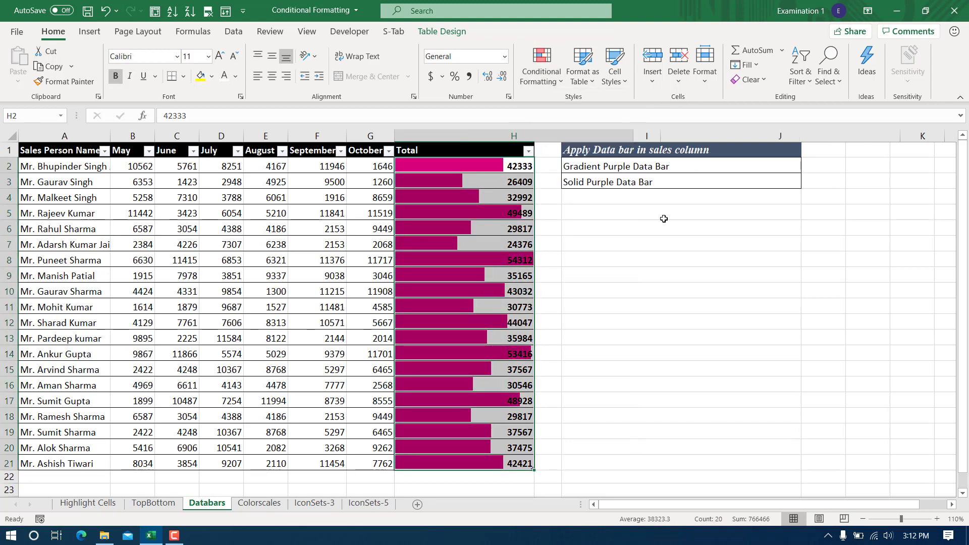
pyautogui.click(666, 291)
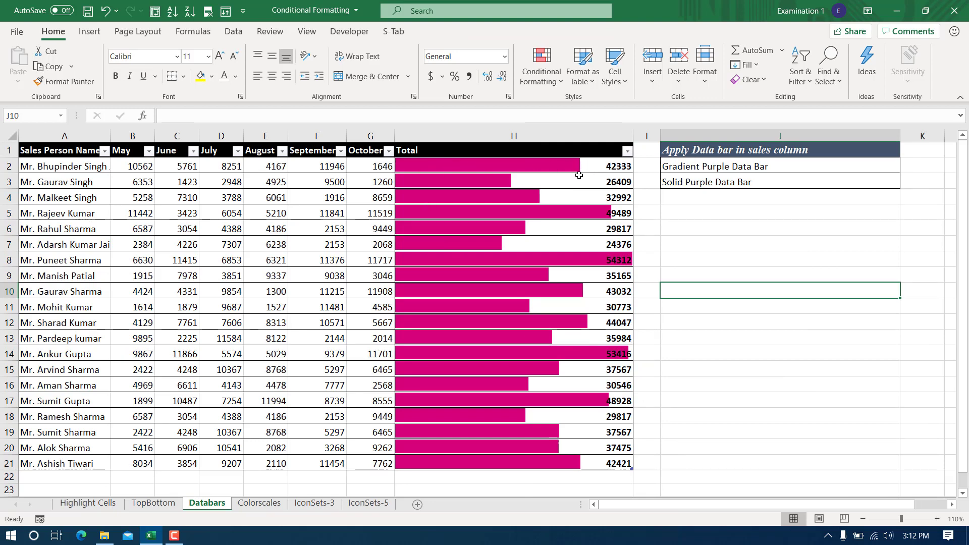
# Edit this worksheet's Data Bar rule for the Total values to show the bar only.
pyautogui.click(542, 71)
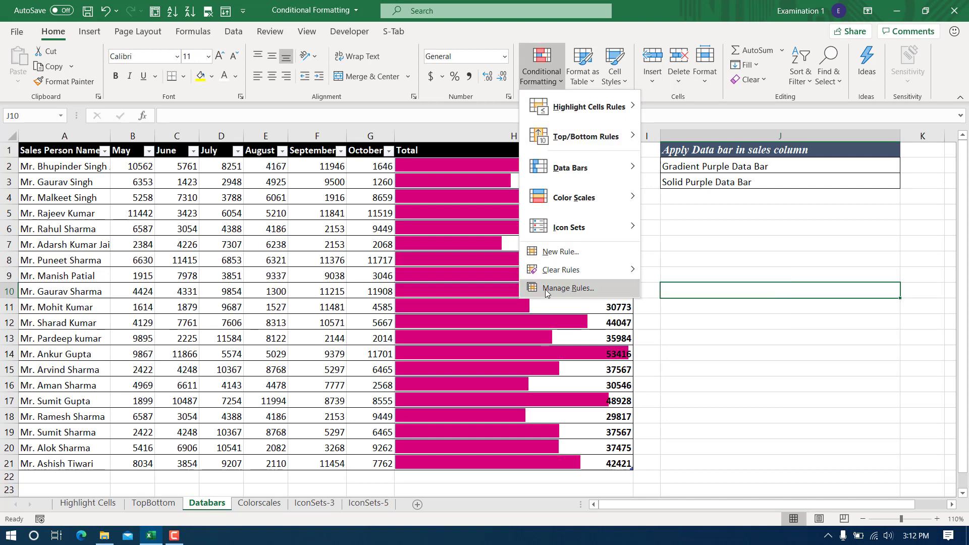
pyautogui.press('Escape')
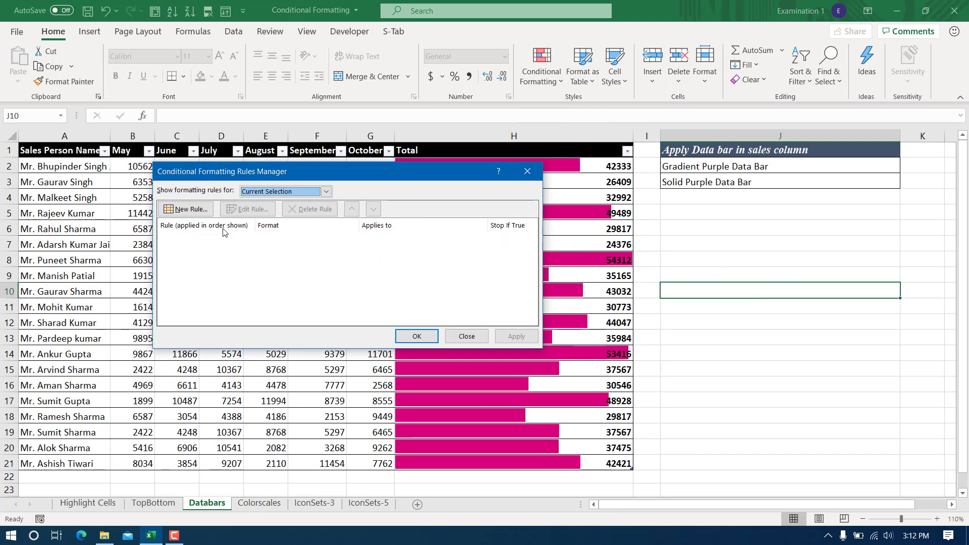
pyautogui.click(257, 194)
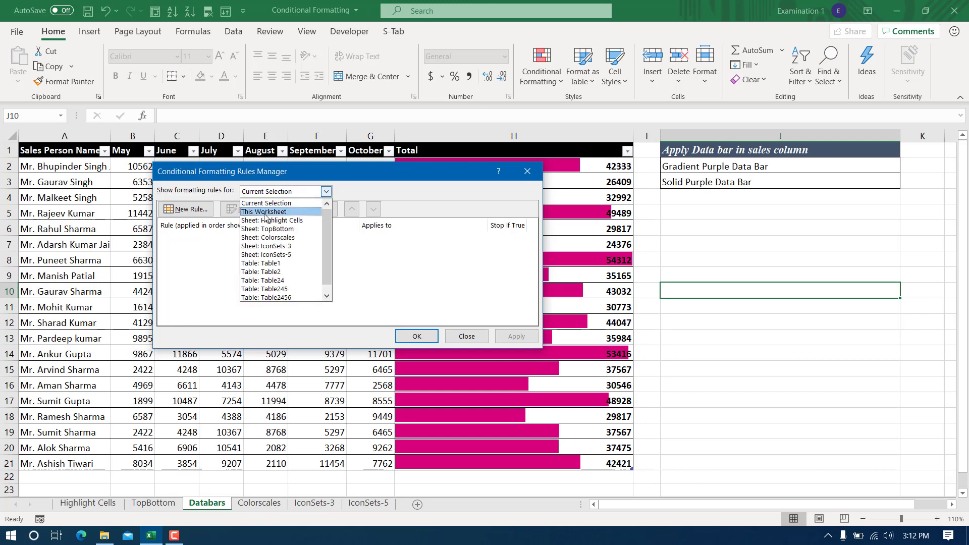
pyautogui.click(265, 212)
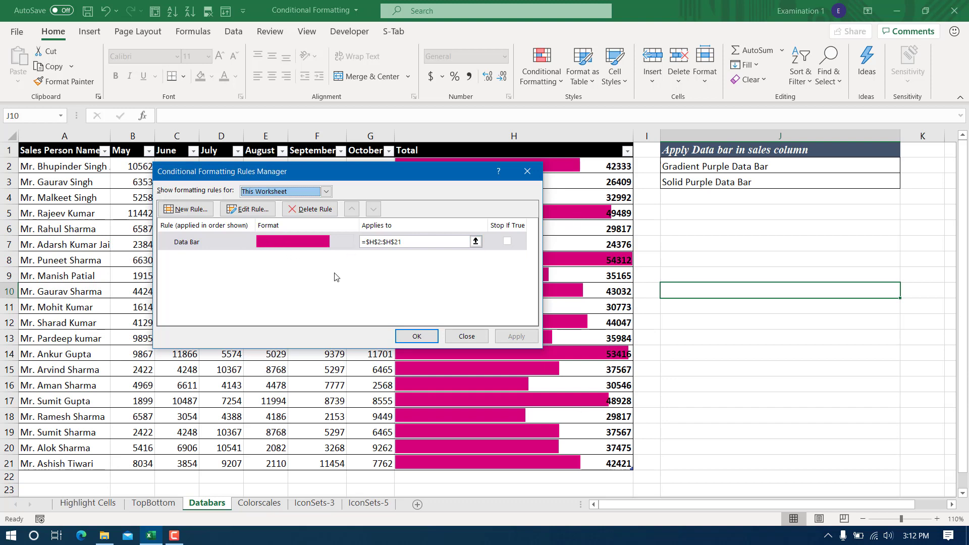
pyautogui.doubleClick(197, 241)
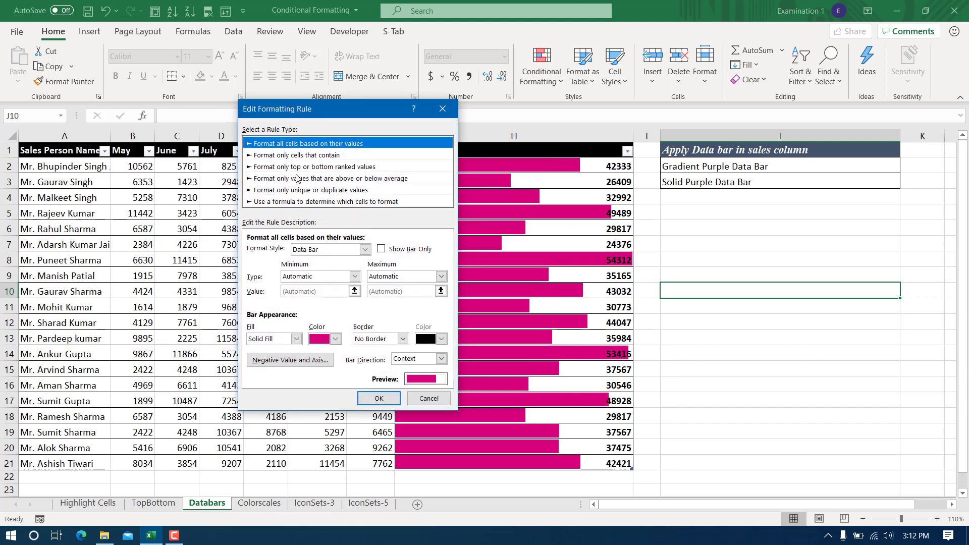
pyautogui.click(382, 249)
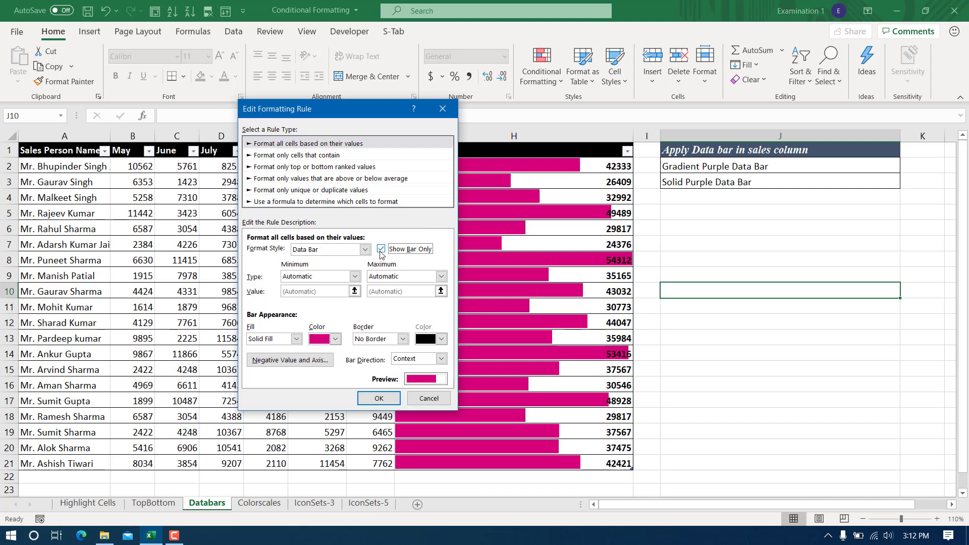
pyautogui.click(378, 399)
pyautogui.click(508, 337)
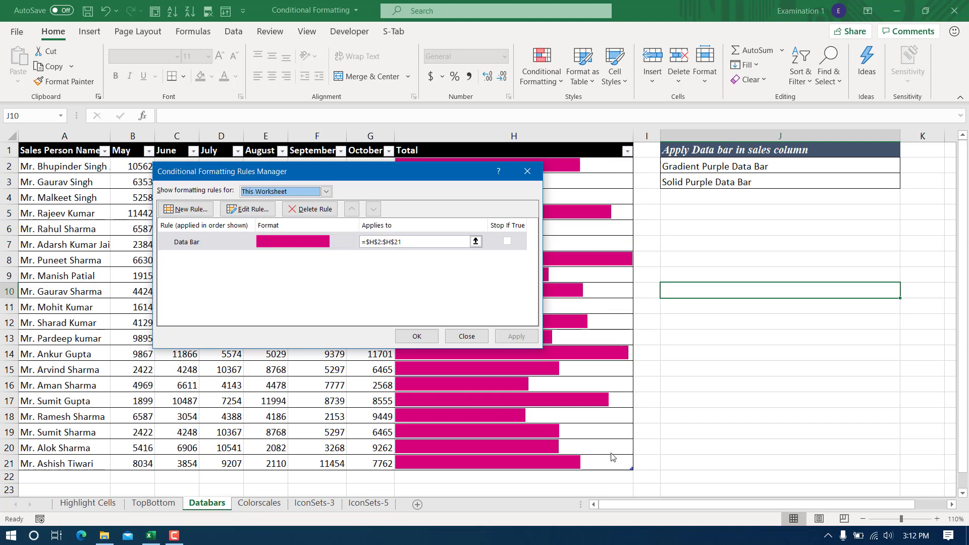
pyautogui.moveTo(443, 172); pyautogui.dragTo(320, 152)
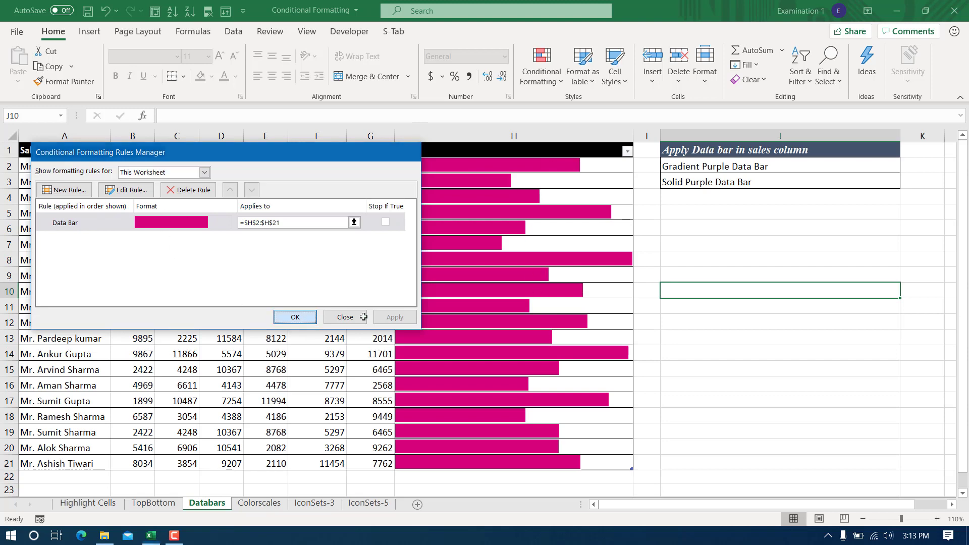
pyautogui.click(345, 317)
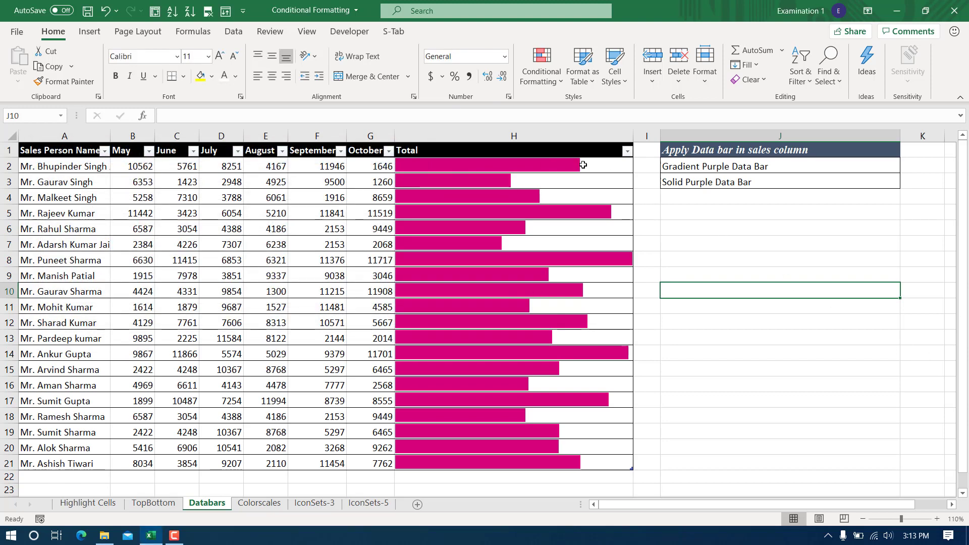
# Turn off Show Bar Only in the Data Bar rule applied to H2:H21.
pyautogui.moveTo(583, 164); pyautogui.dragTo(600, 460)
pyautogui.click(542, 66)
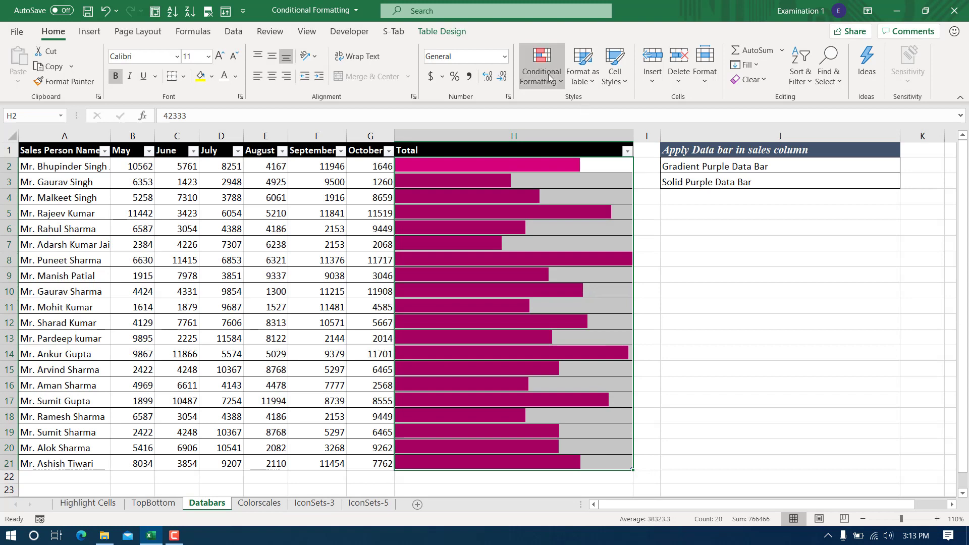
pyautogui.click(550, 283)
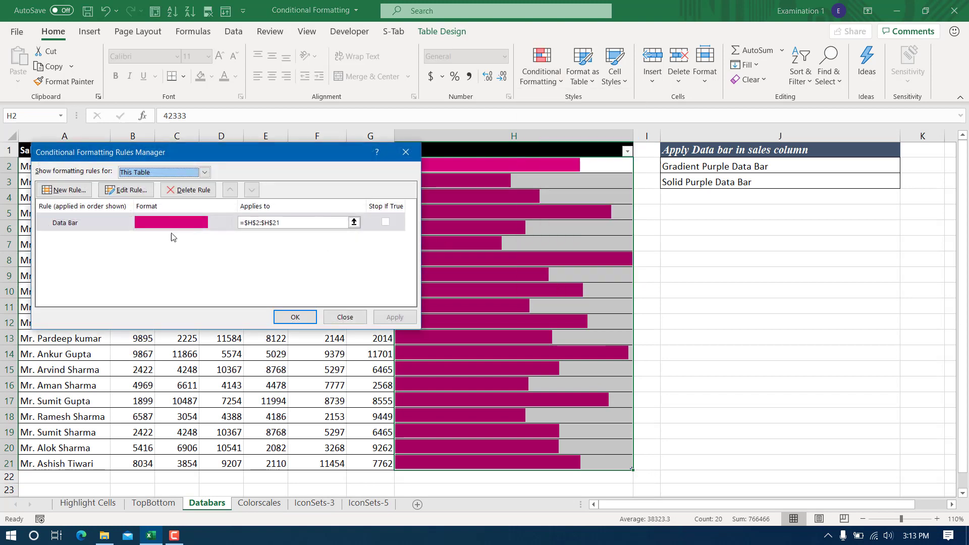
pyautogui.doubleClick(107, 227)
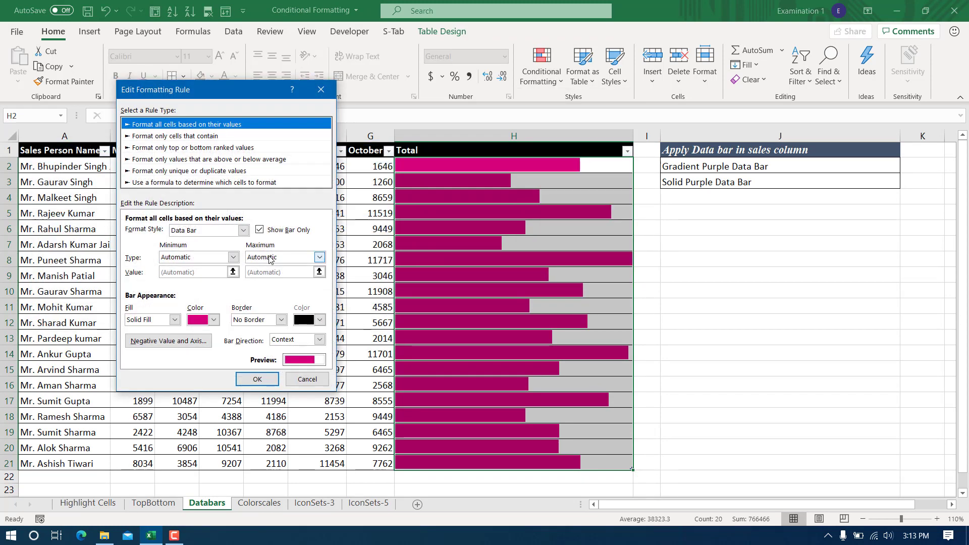
pyautogui.click(261, 230)
pyautogui.click(261, 379)
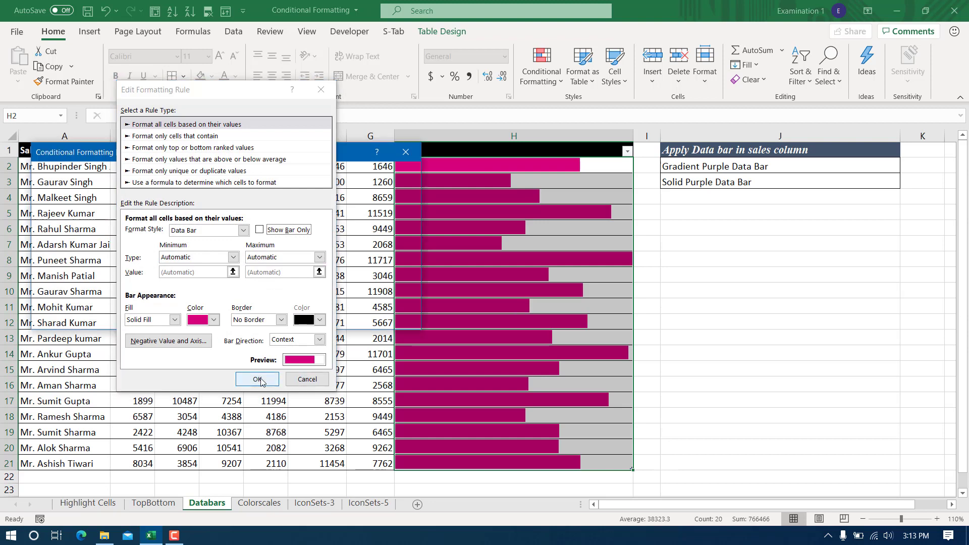
pyautogui.click(296, 317)
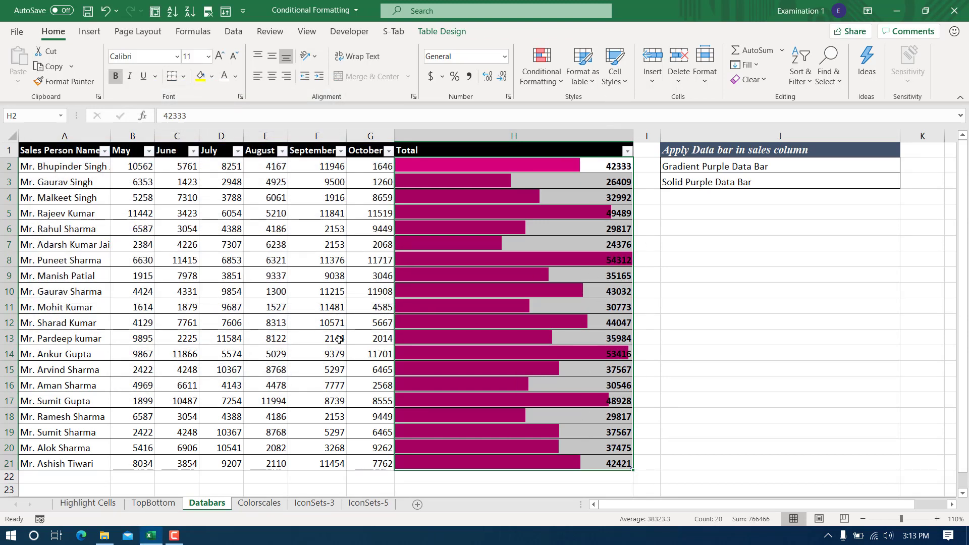
# Select the Total values on the Colorscales sheet, and return to Databars to examine the solid bar in H2.
pyautogui.click(262, 505)
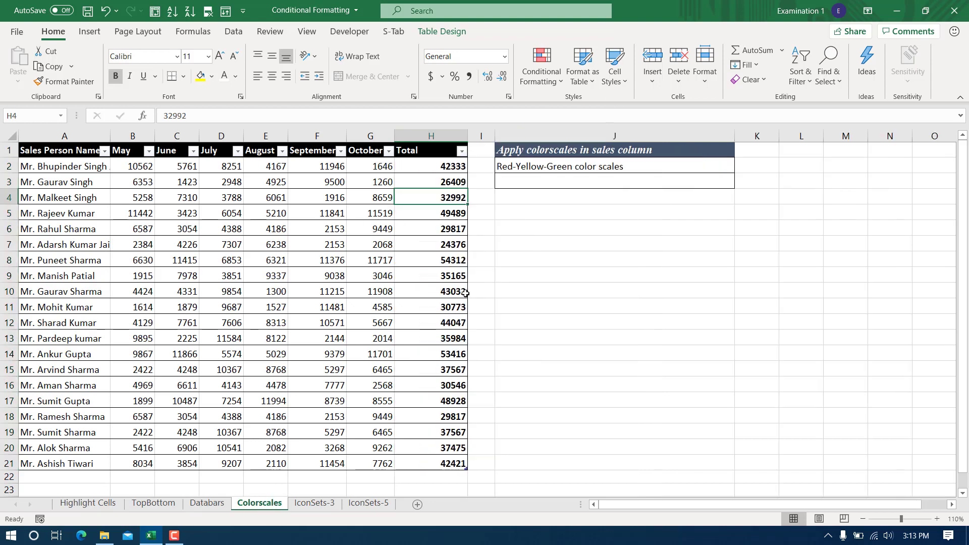
pyautogui.click(482, 259)
pyautogui.moveTo(437, 165); pyautogui.dragTo(442, 464)
pyautogui.hotkey('ctrl', 'pageup')
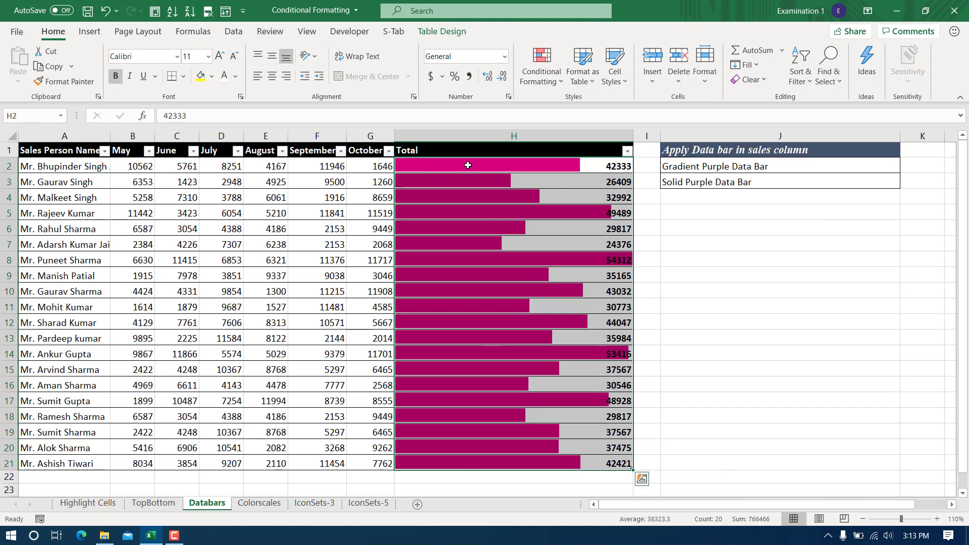
pyautogui.click(400, 164)
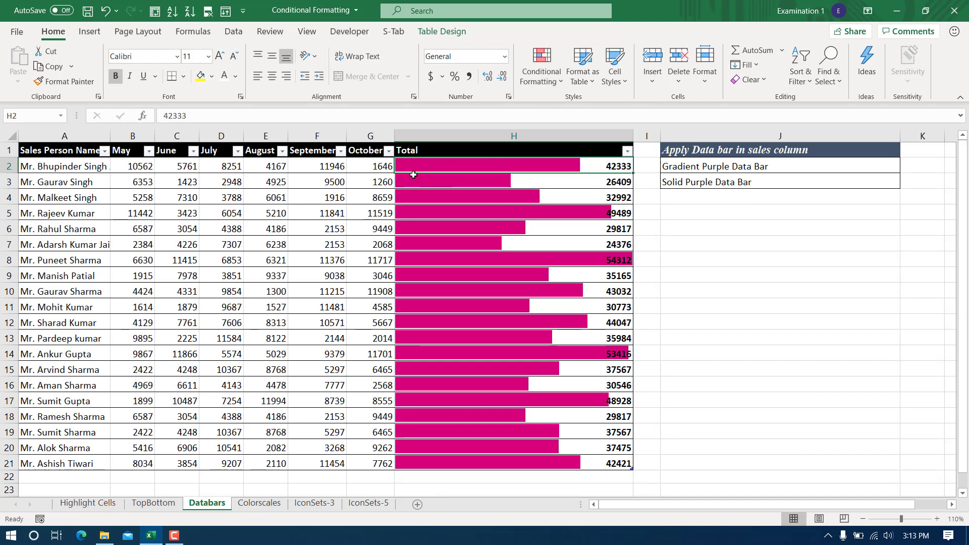
# Apply a three-color scale to the Total values H2:H21 on the Colorscales sheet, with red for lowest, yellow for midpoint and green for highest.
pyautogui.click(249, 506)
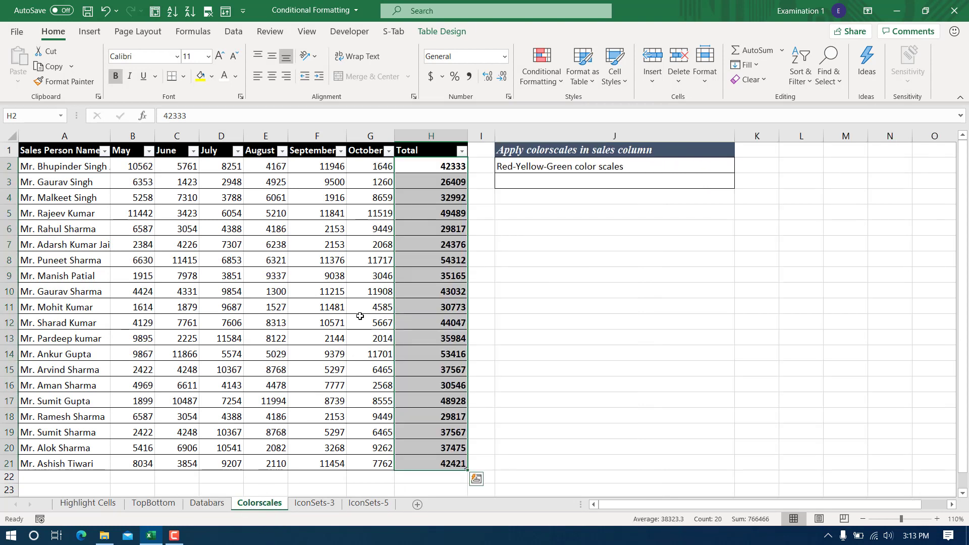
pyautogui.moveTo(434, 166); pyautogui.dragTo(437, 468)
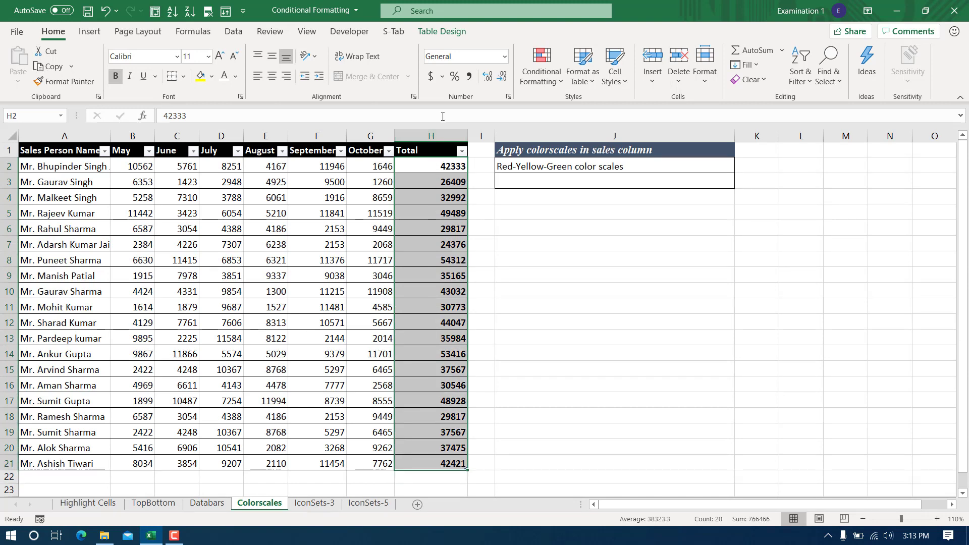
pyautogui.click(533, 80)
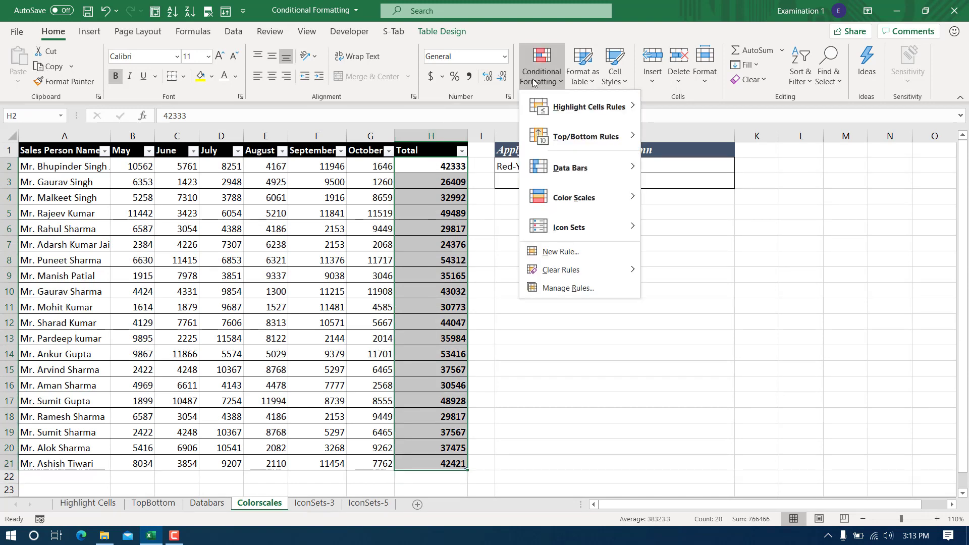
pyautogui.moveTo(574, 194)
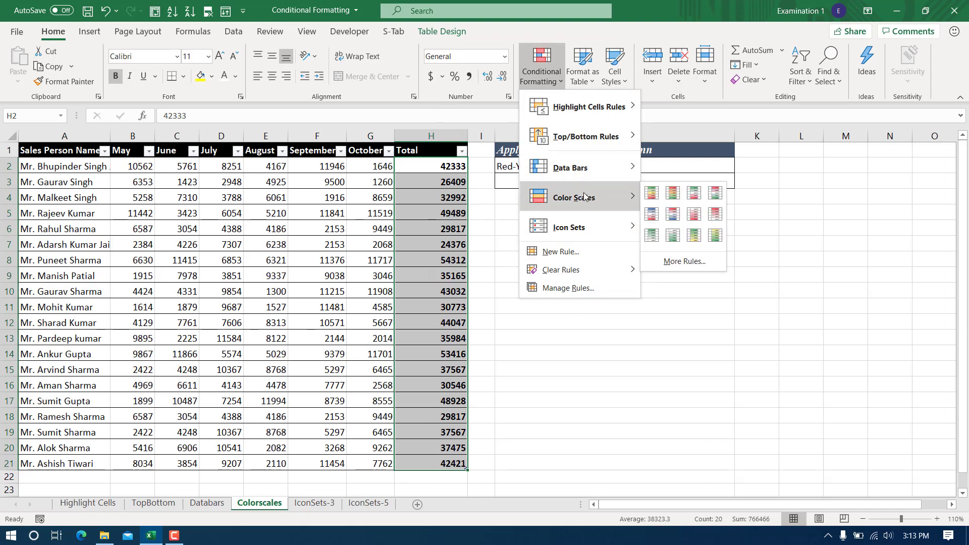
pyautogui.click(650, 195)
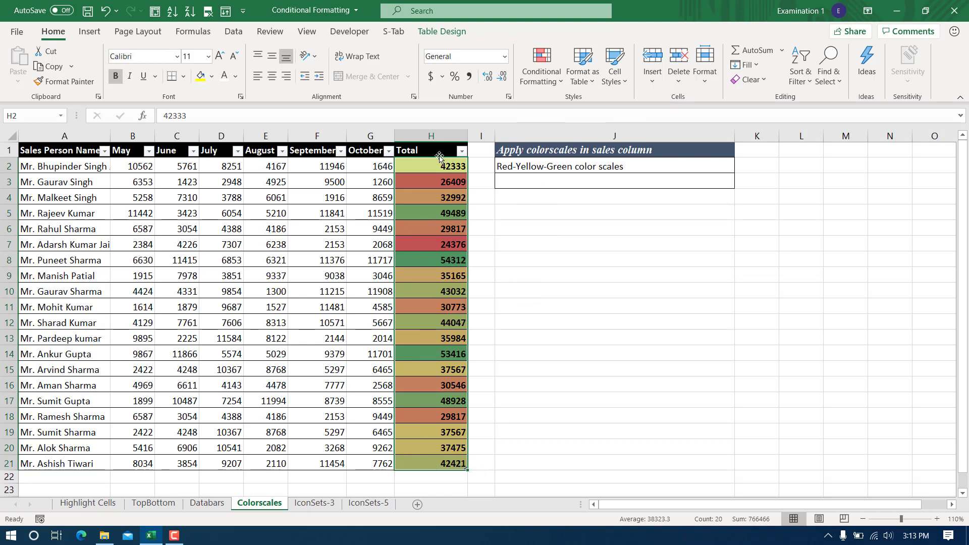
# Examine the minimum, midpoint and maximum settings of the Graded Color Scale rule for H2:H21, leaving the rule as it is.
pyautogui.click(558, 75)
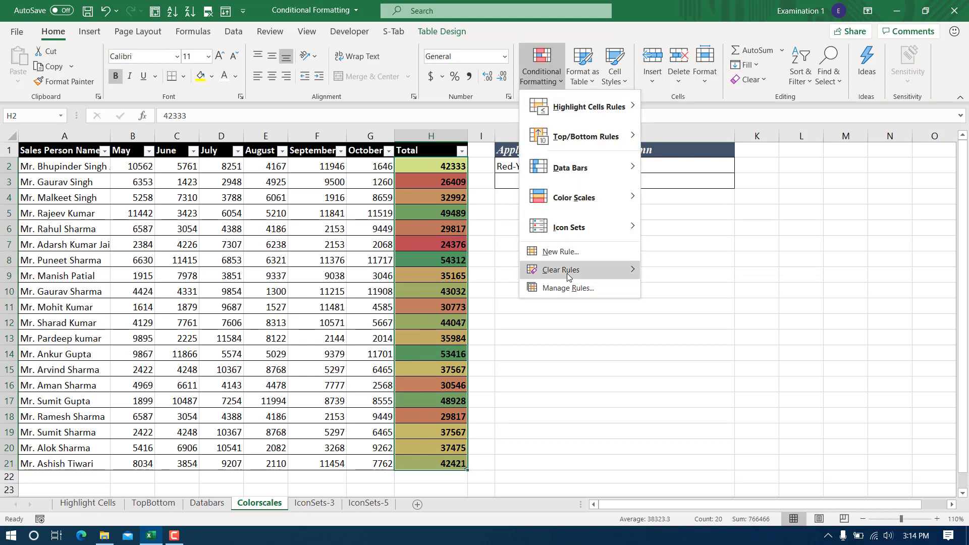
pyautogui.moveTo(635, 270)
pyautogui.click(561, 288)
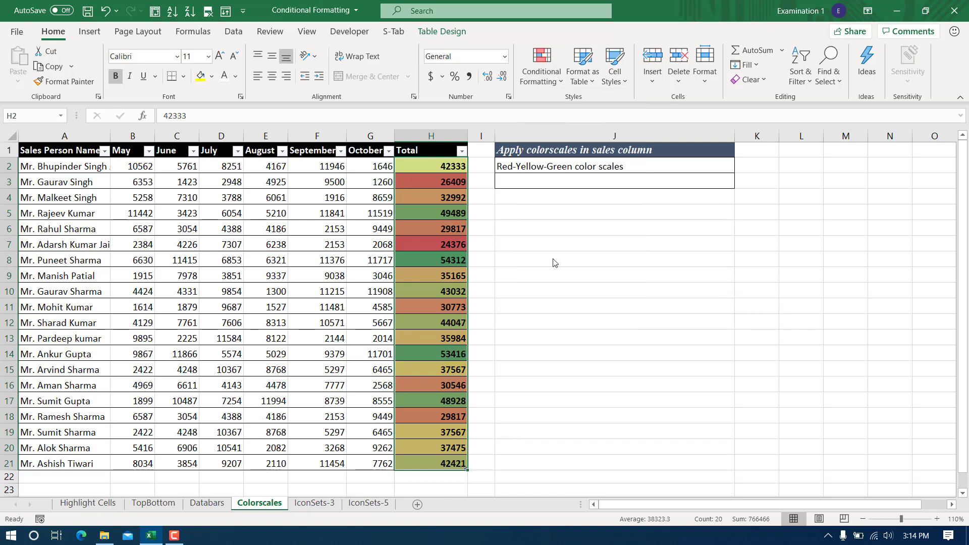
pyautogui.click(94, 223)
pyautogui.doubleClick(94, 222)
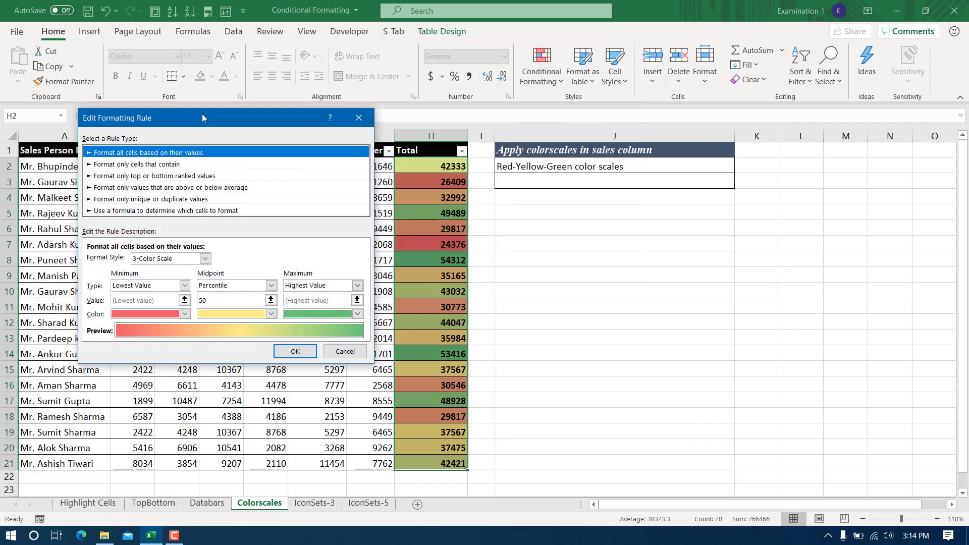
pyautogui.moveTo(236, 59); pyautogui.dragTo(701, 84)
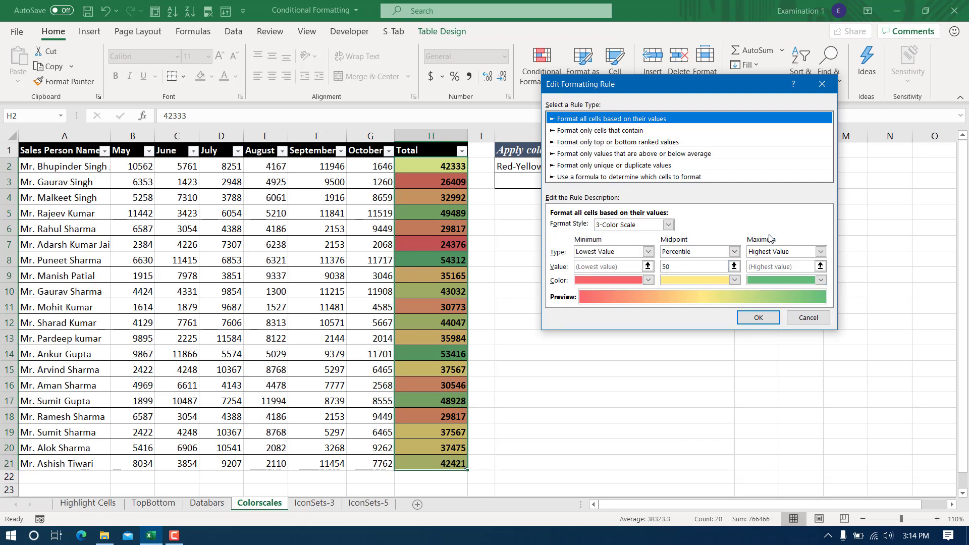
pyautogui.doubleClick(665, 266)
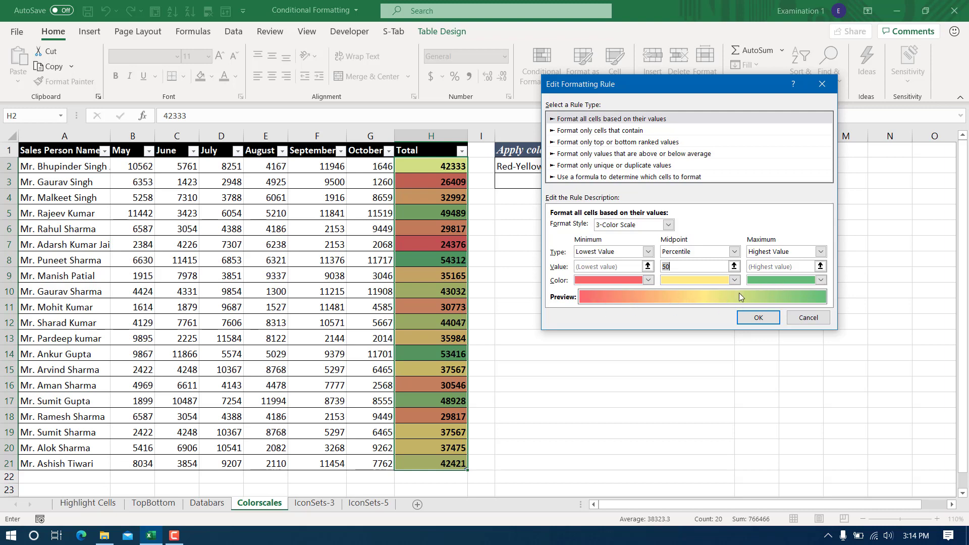
pyautogui.click(756, 318)
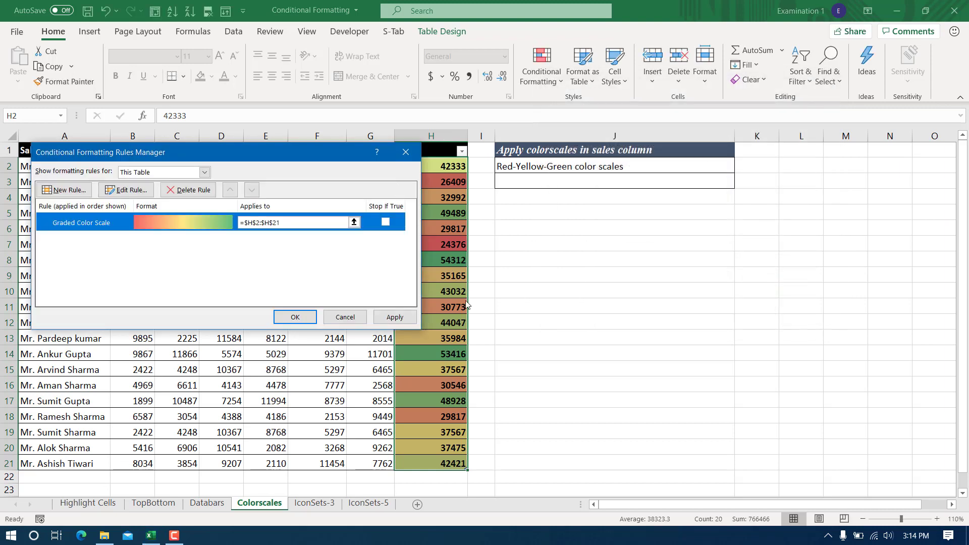
pyautogui.click(304, 317)
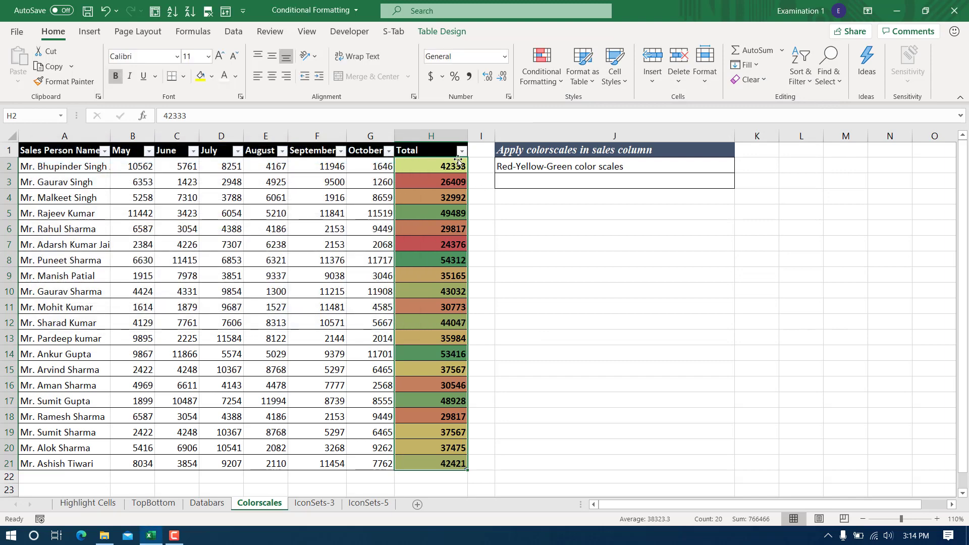
# Sort the Colorscales table by Total from smallest to largest and check the midpoint shading in H11:H13.
pyautogui.click(462, 152)
pyautogui.click(373, 100)
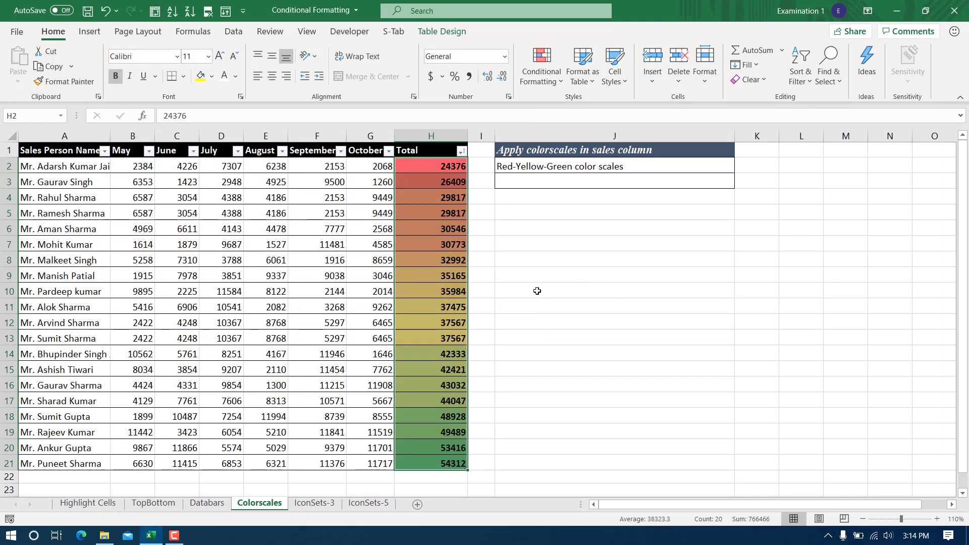
pyautogui.moveTo(442, 307); pyautogui.dragTo(443, 338)
pyautogui.scroll(-1, 445, 283)
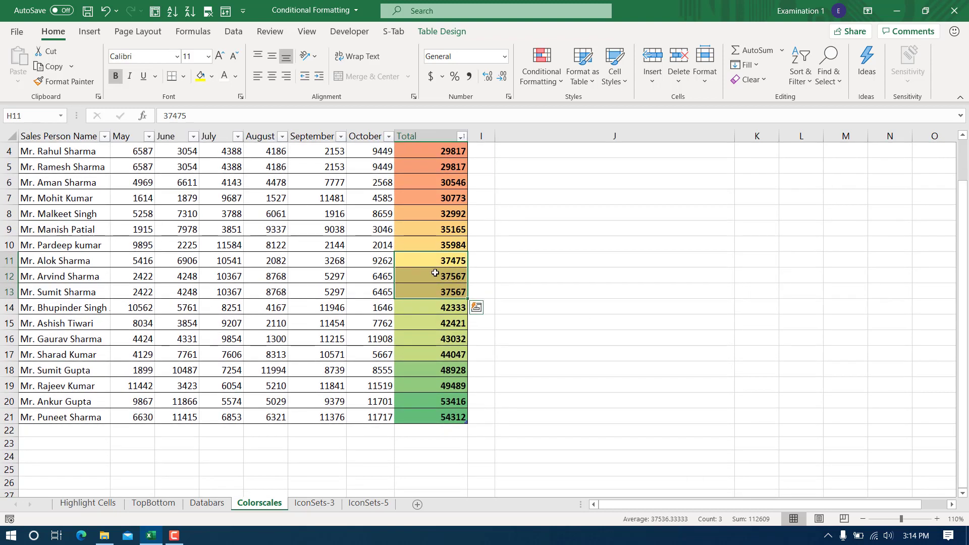
pyautogui.scroll(1, 461, 315)
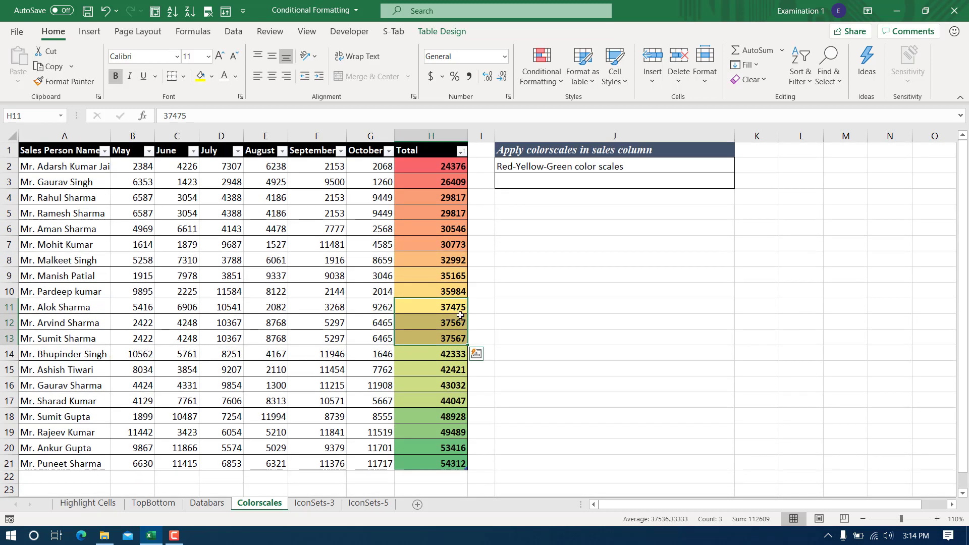
# Compare the color-scale shading of the low totals in H2:H10 with the high totals in H14:H21, and look over the Color Scales presets.
pyautogui.moveTo(428, 295); pyautogui.dragTo(431, 148)
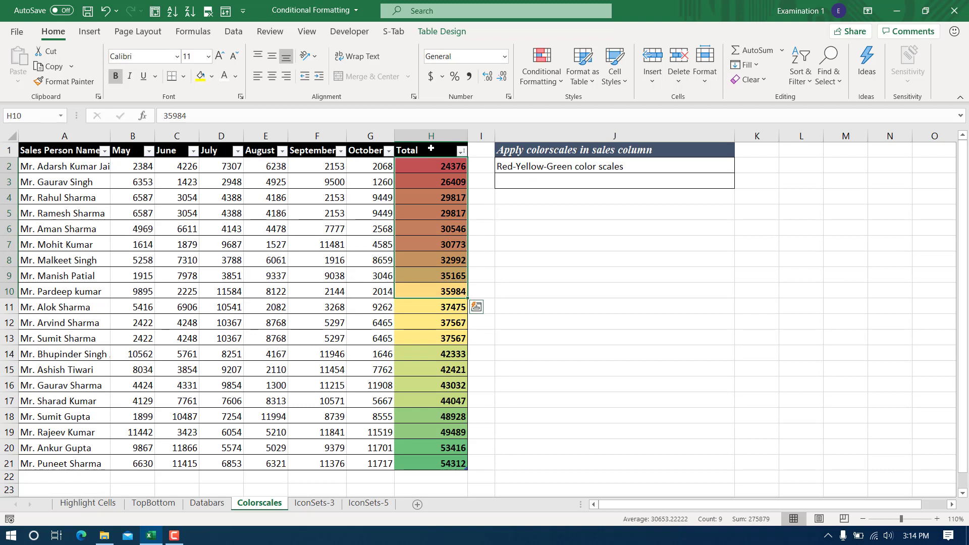
pyautogui.click(424, 353)
pyautogui.moveTo(421, 380); pyautogui.dragTo(427, 464)
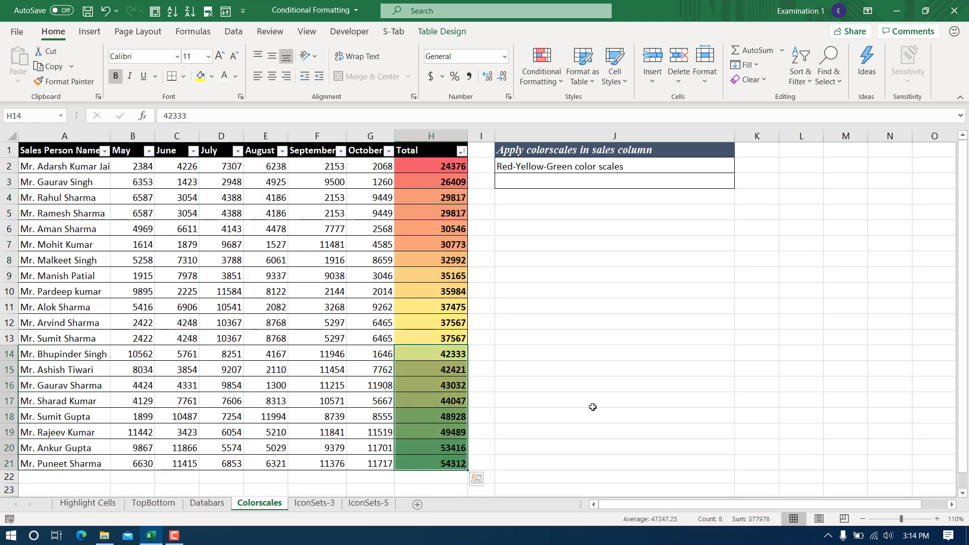
pyautogui.moveTo(447, 350); pyautogui.dragTo(438, 463)
pyautogui.click(421, 462)
pyautogui.moveTo(420, 279); pyautogui.dragTo(419, 163)
pyautogui.click(419, 164)
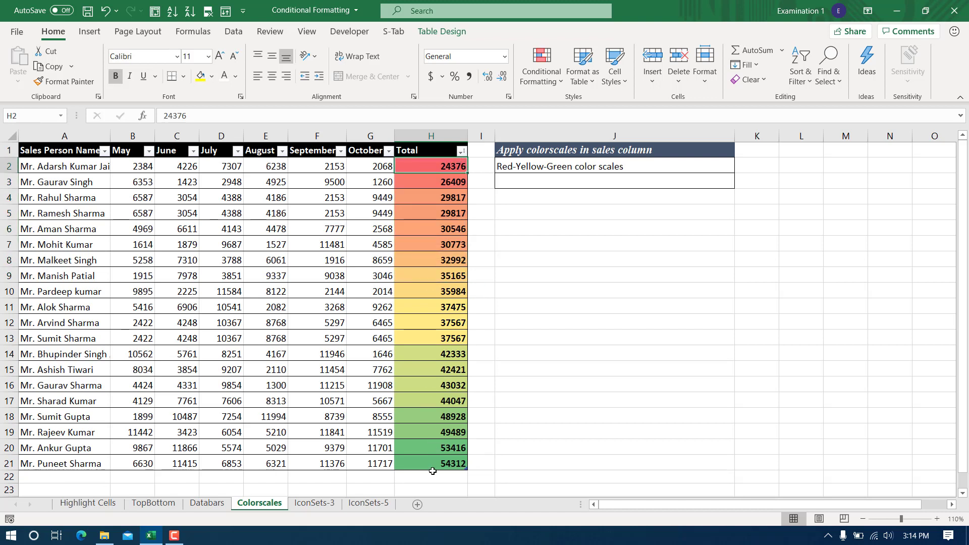
pyautogui.click(420, 462)
pyautogui.click(433, 165)
pyautogui.click(541, 68)
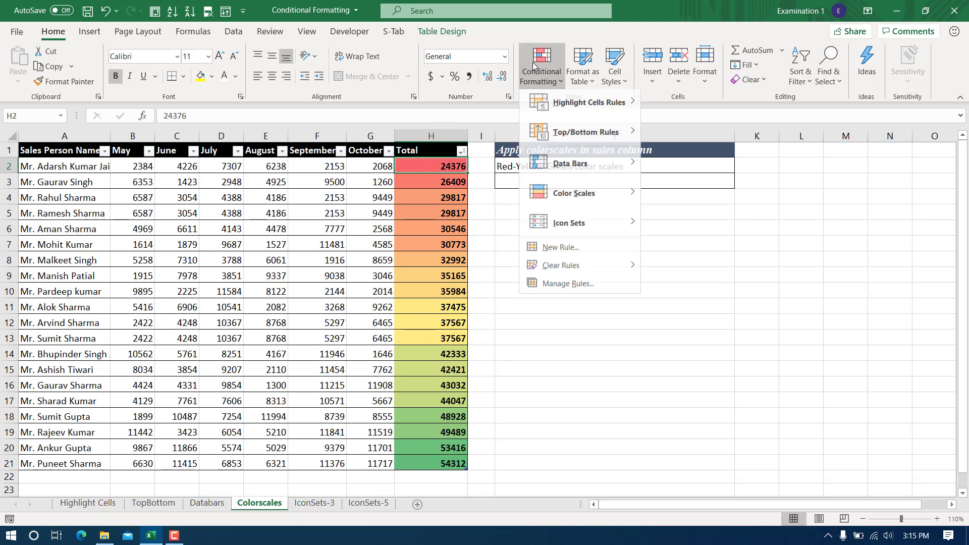
pyautogui.moveTo(586, 201)
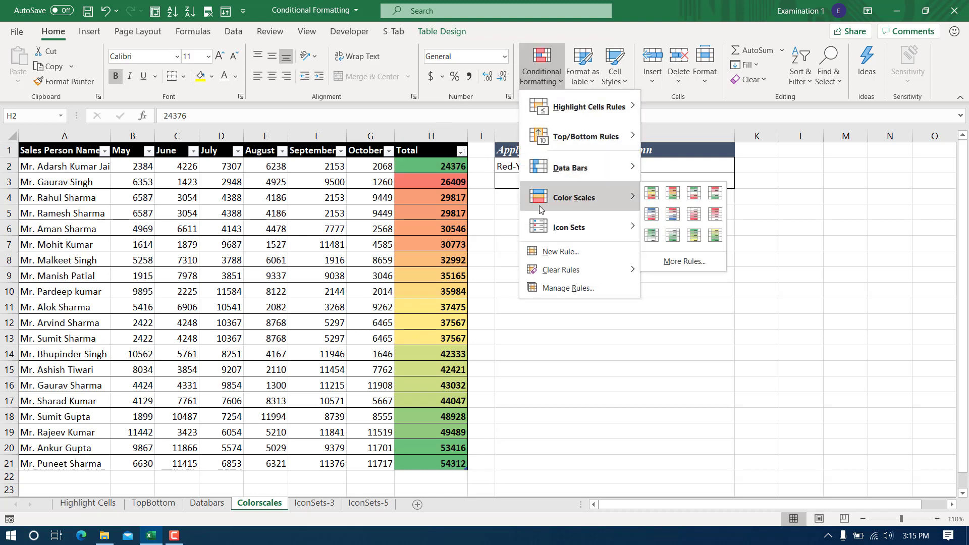
pyautogui.click(431, 164)
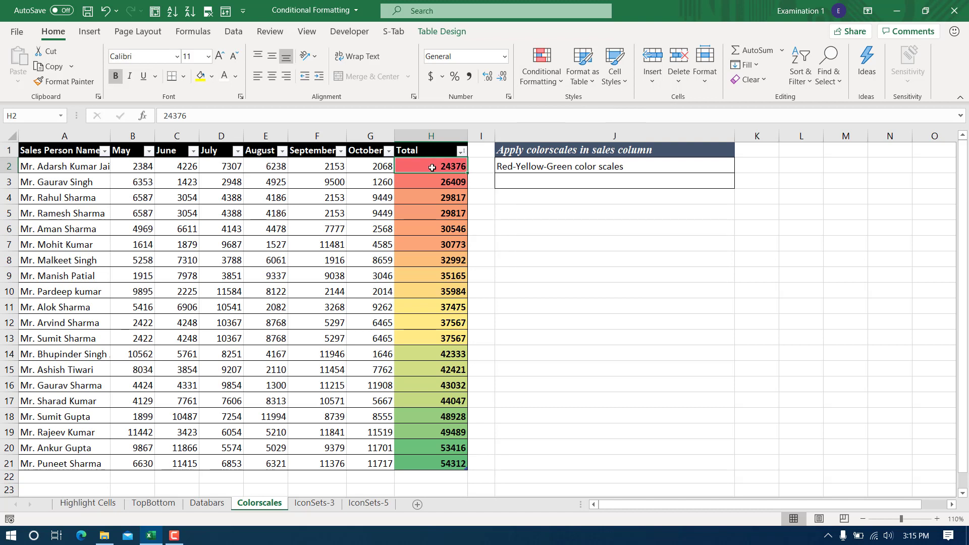
pyautogui.click(417, 463)
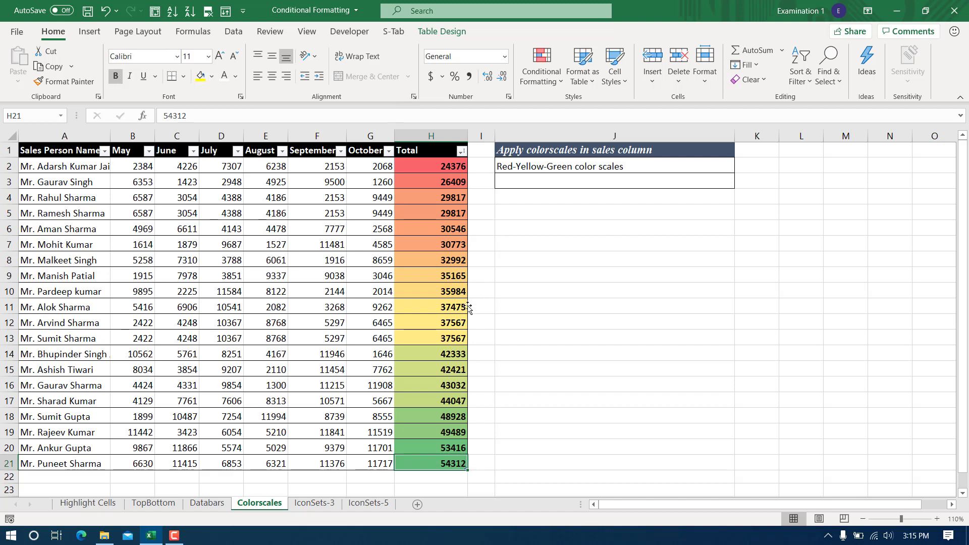
# Apply the three colored arrows directional icon set to the Total values H2:H21 on the IconSets-3 sheet.
pyautogui.click(303, 506)
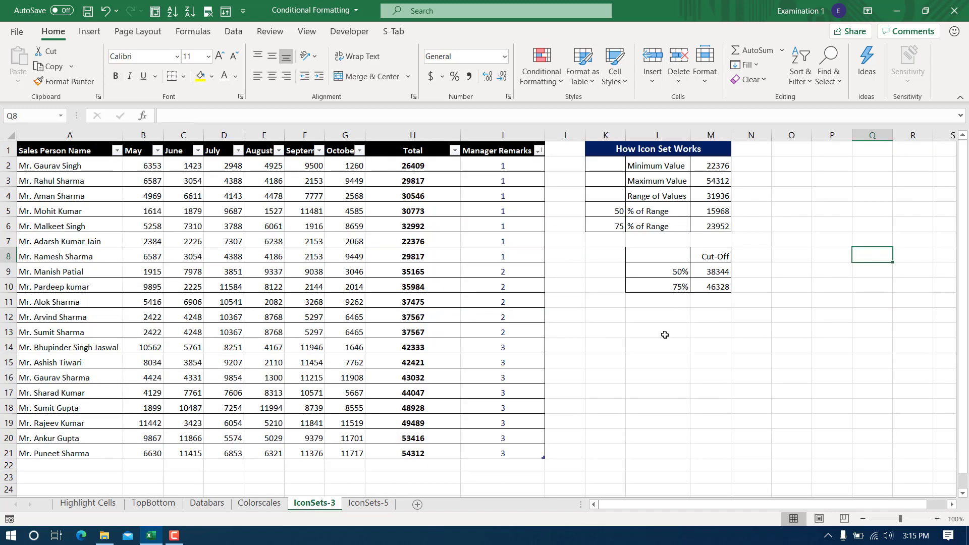
pyautogui.click(578, 310)
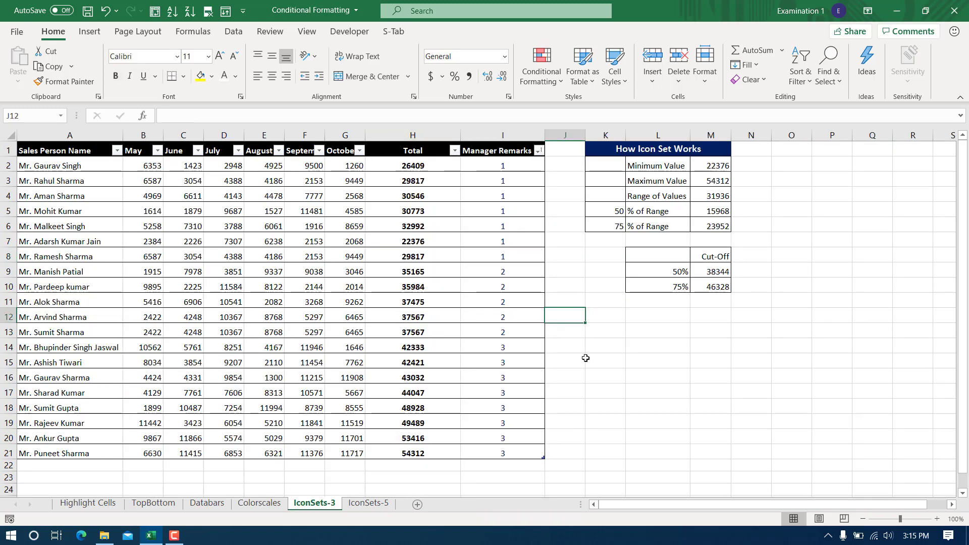
pyautogui.click(523, 164)
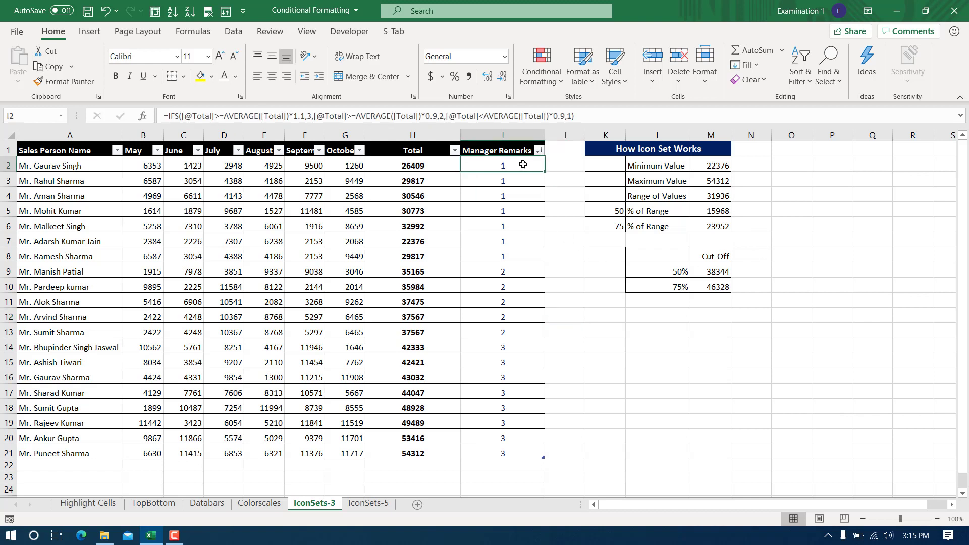
pyautogui.click(443, 170)
pyautogui.moveTo(443, 172); pyautogui.dragTo(450, 453)
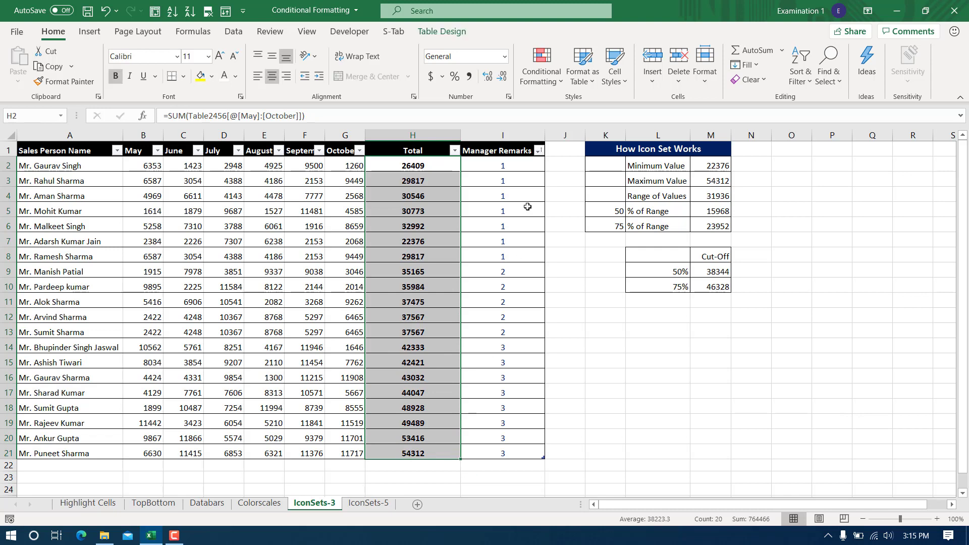
pyautogui.click(543, 81)
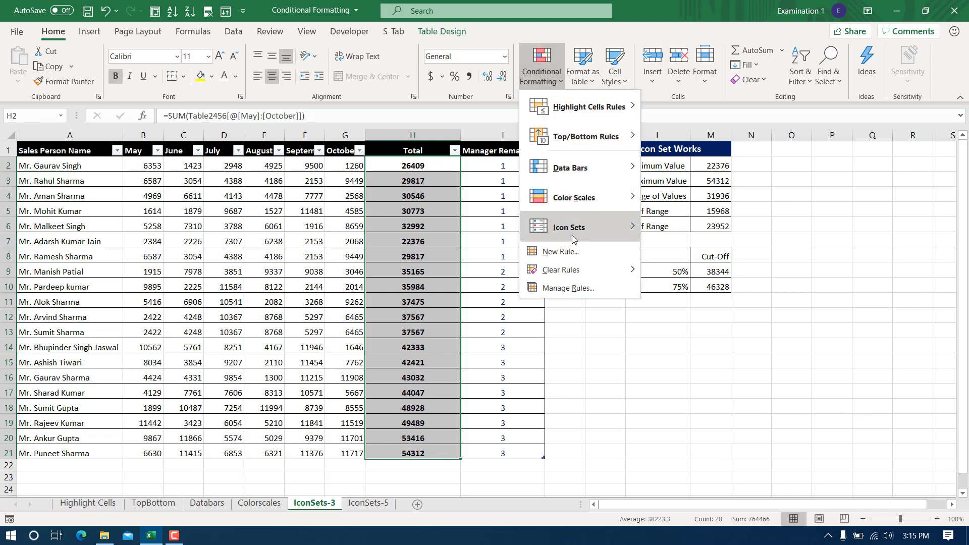
pyautogui.moveTo(573, 239)
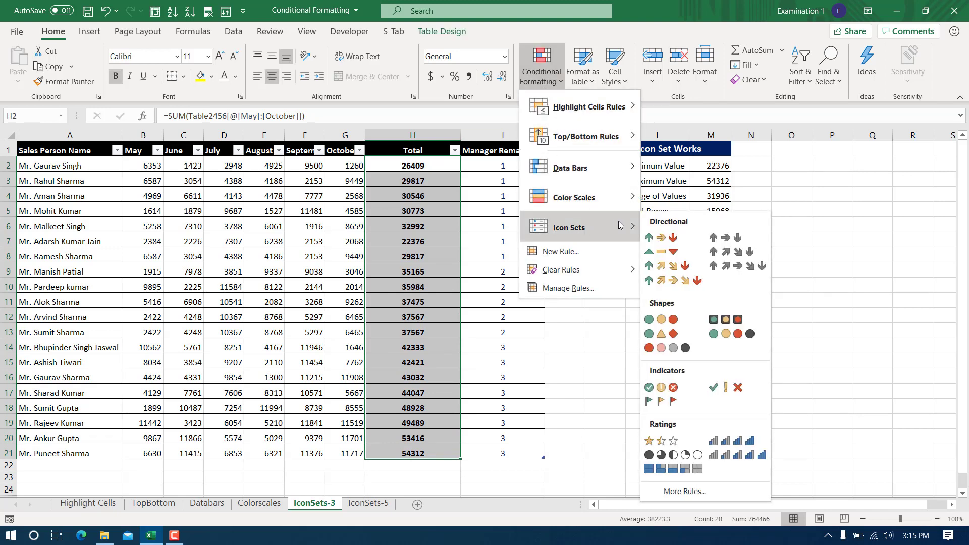
pyautogui.click(674, 237)
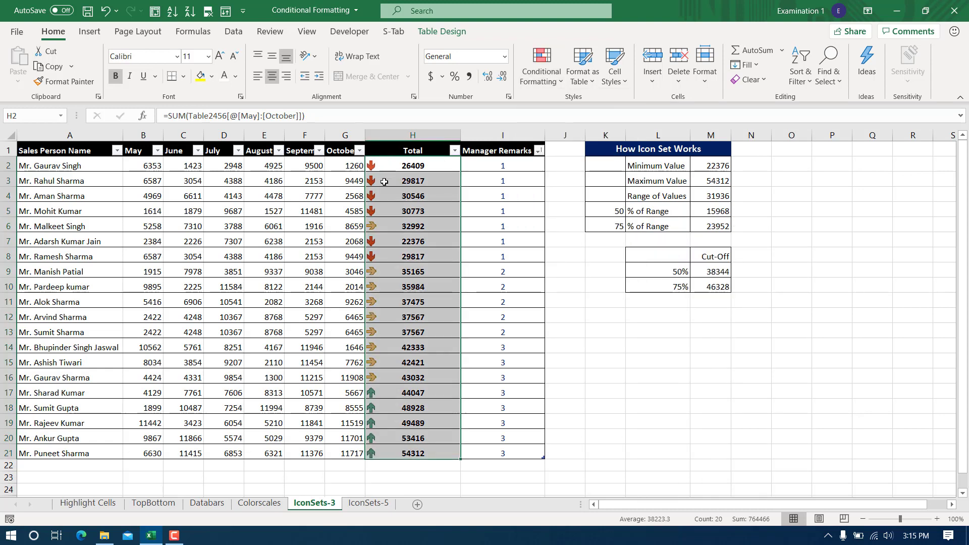
# Examine which arrow icons are assigned to the Total values in column H, checking cells H2, H7 and H12.
pyautogui.click(398, 246)
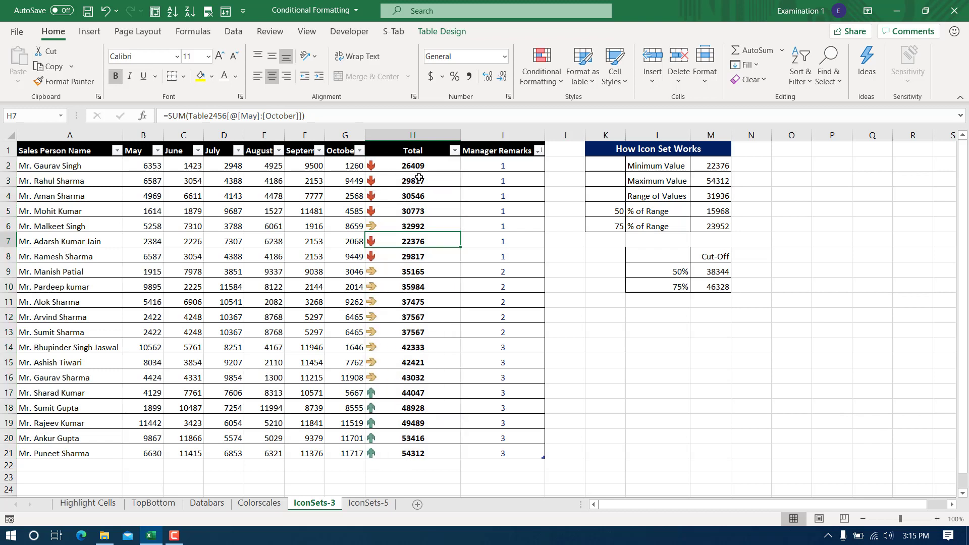
pyautogui.click(382, 166)
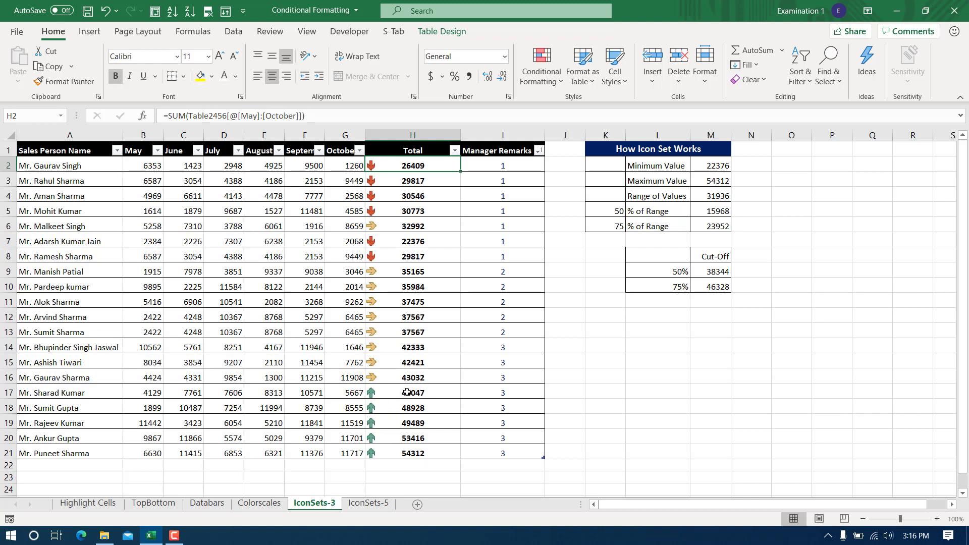
pyautogui.click(430, 320)
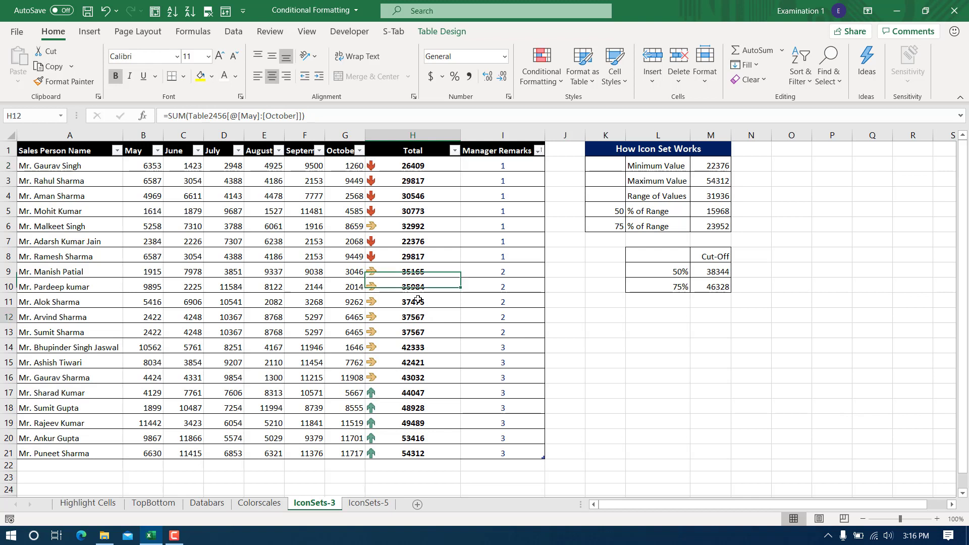
pyautogui.click(407, 163)
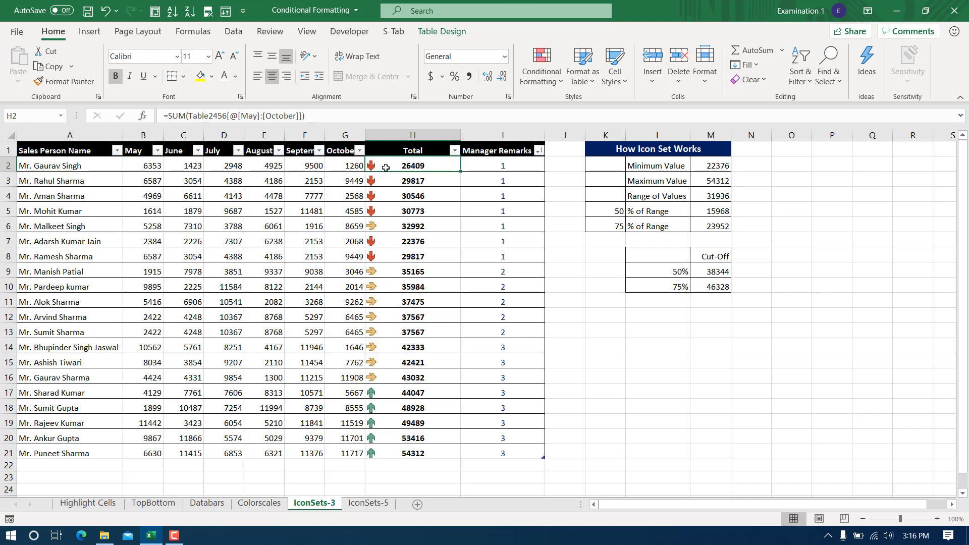
pyautogui.moveTo(382, 165); pyautogui.dragTo(384, 438)
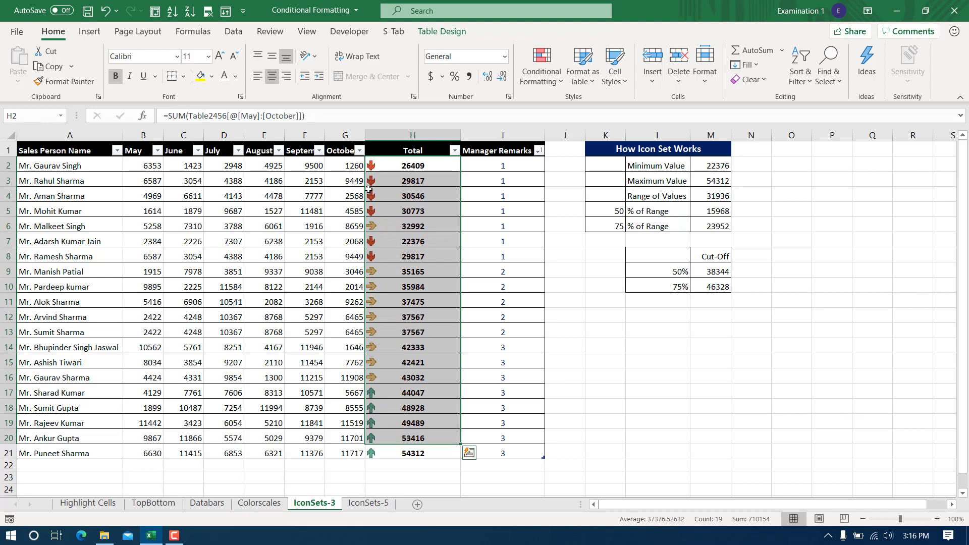
pyautogui.click(598, 391)
pyautogui.click(392, 293)
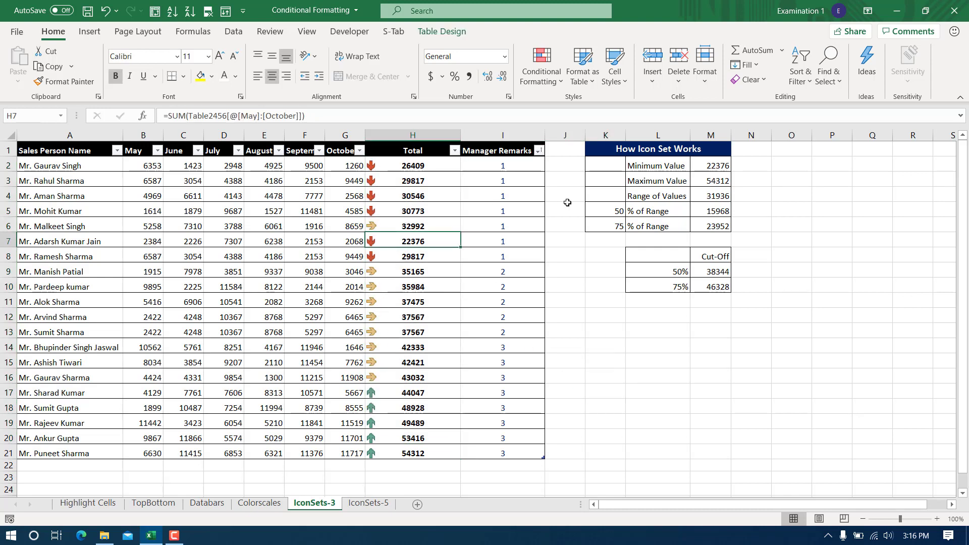
# Look over the How Icon Set Works calculations in K1:M10 and the Manager Remarks formula in column I.
pyautogui.moveTo(657, 166); pyautogui.dragTo(657, 257)
pyautogui.click(767, 261)
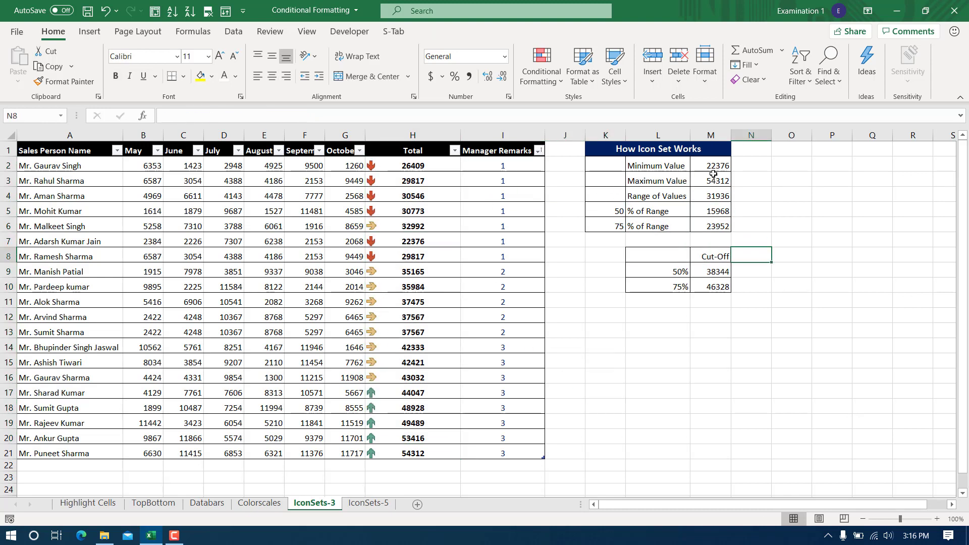
pyautogui.click(713, 168)
pyautogui.click(534, 374)
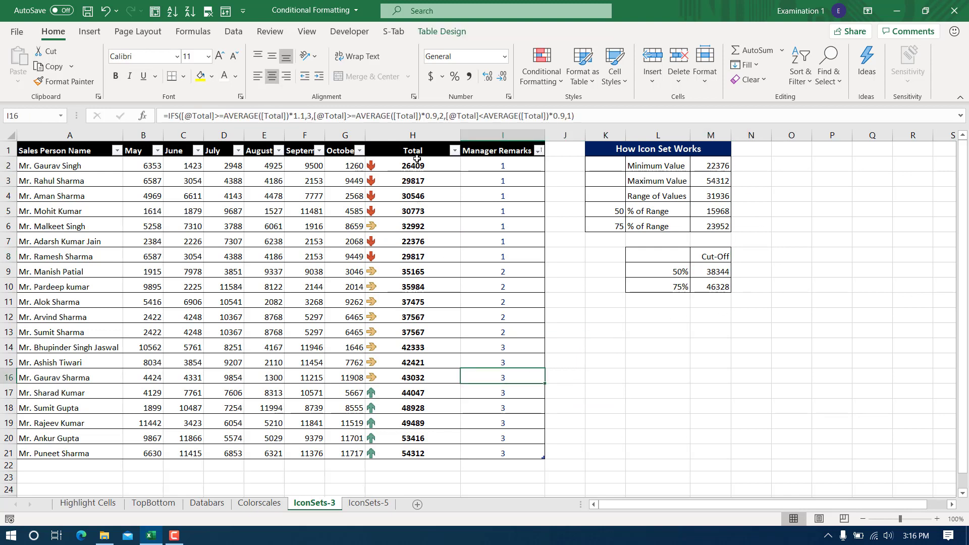
# Open the icon set rule applied to the Total values H2:H21 and review each arrow's percent thresholds without changing them.
pyautogui.click(415, 142)
pyautogui.moveTo(407, 162); pyautogui.dragTo(408, 453)
pyautogui.click(542, 68)
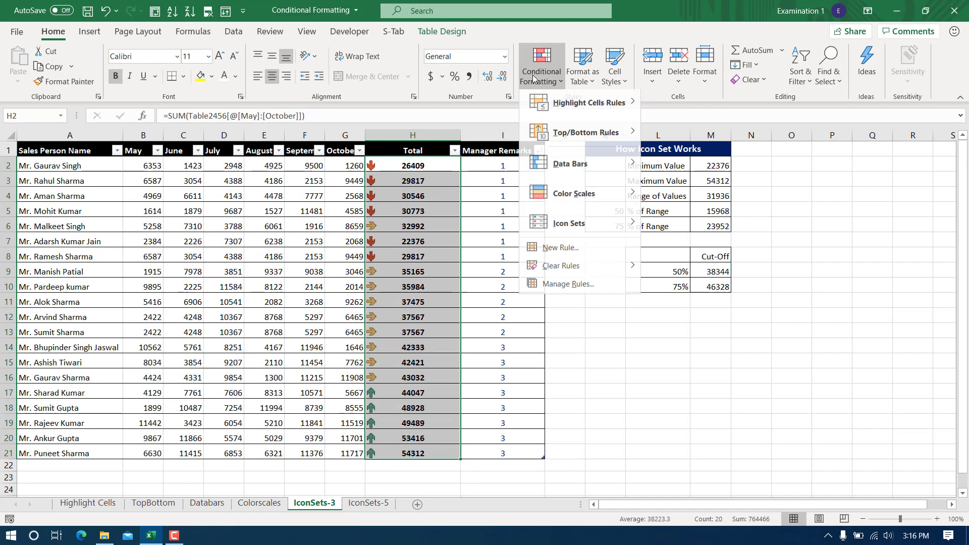
pyautogui.click(560, 288)
pyautogui.doubleClick(95, 222)
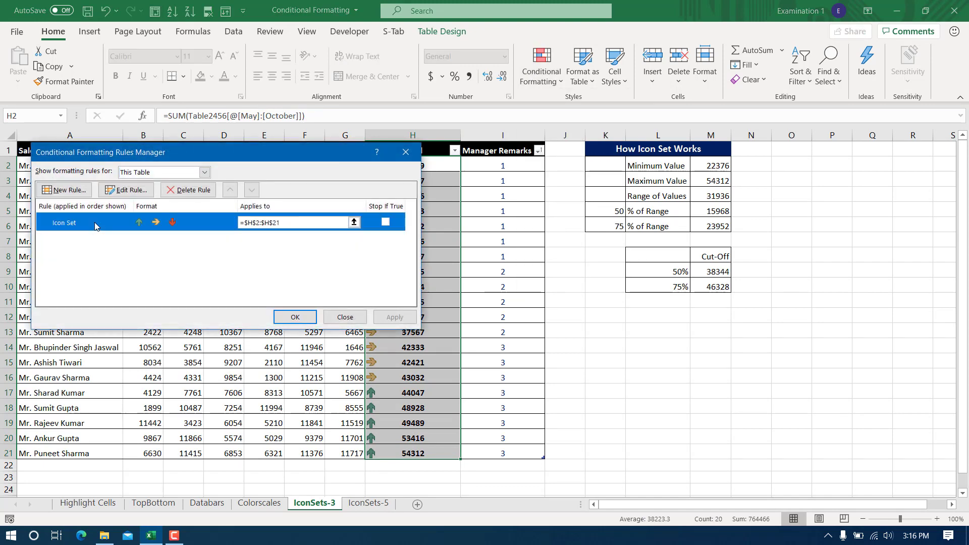
pyautogui.moveTo(234, 103); pyautogui.dragTo(418, 140)
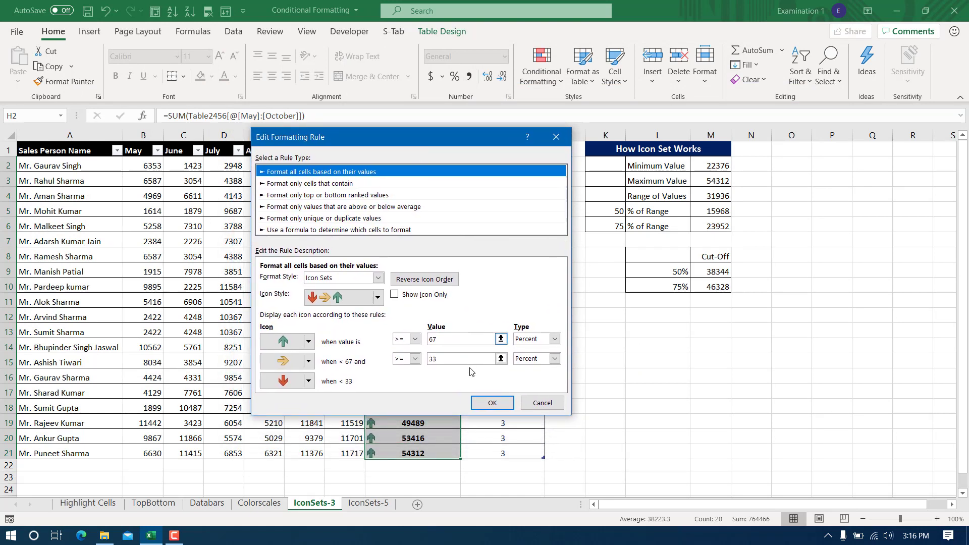
pyautogui.click(440, 339)
pyautogui.click(434, 359)
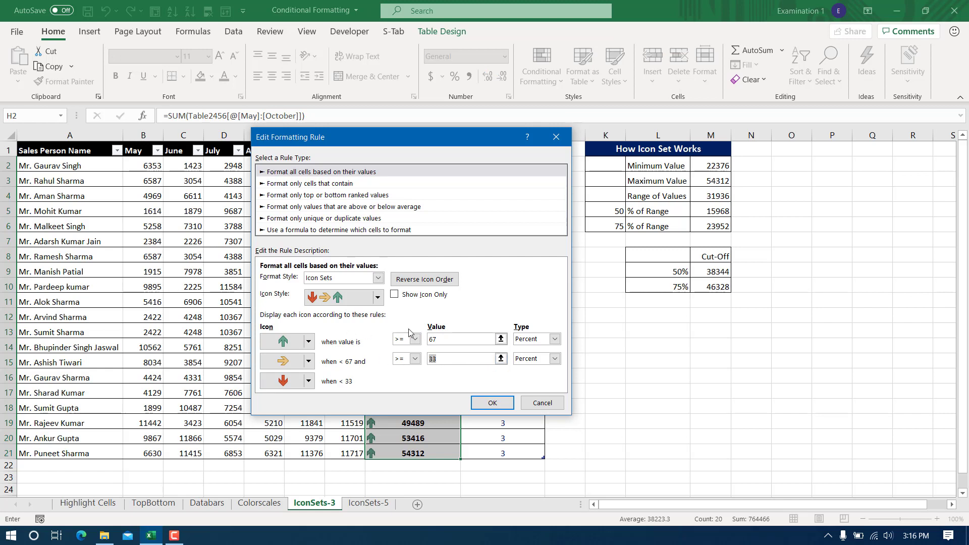
pyautogui.moveTo(438, 338); pyautogui.dragTo(423, 339)
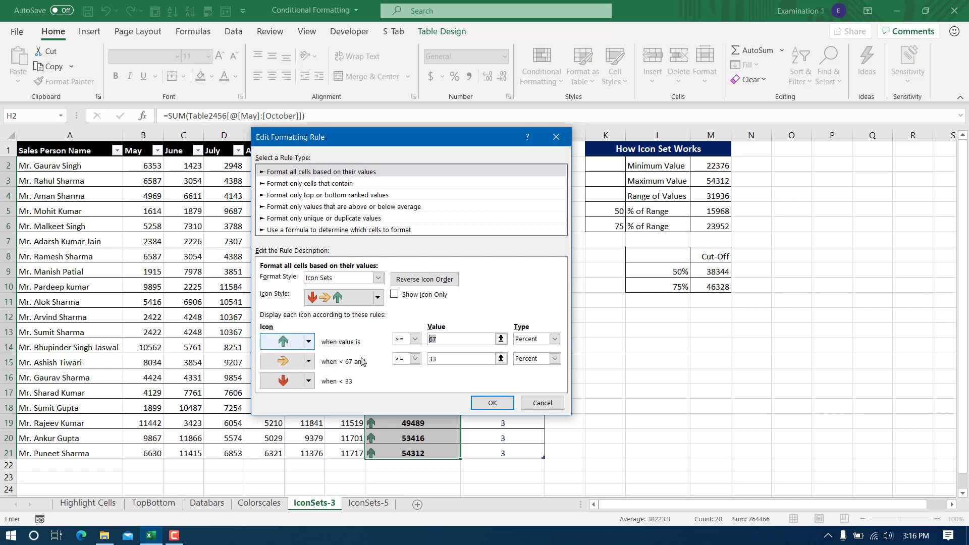
pyautogui.moveTo(450, 363); pyautogui.dragTo(427, 362)
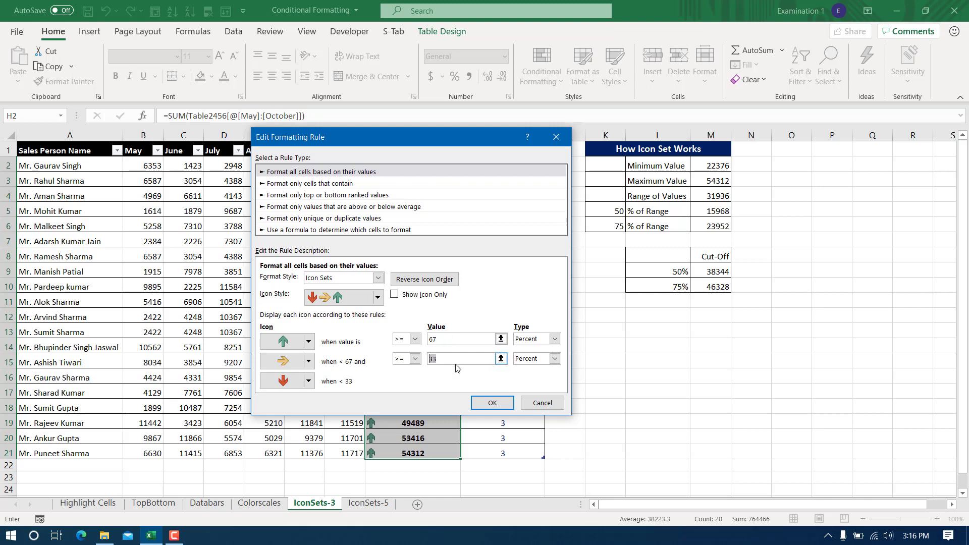
pyautogui.click(492, 403)
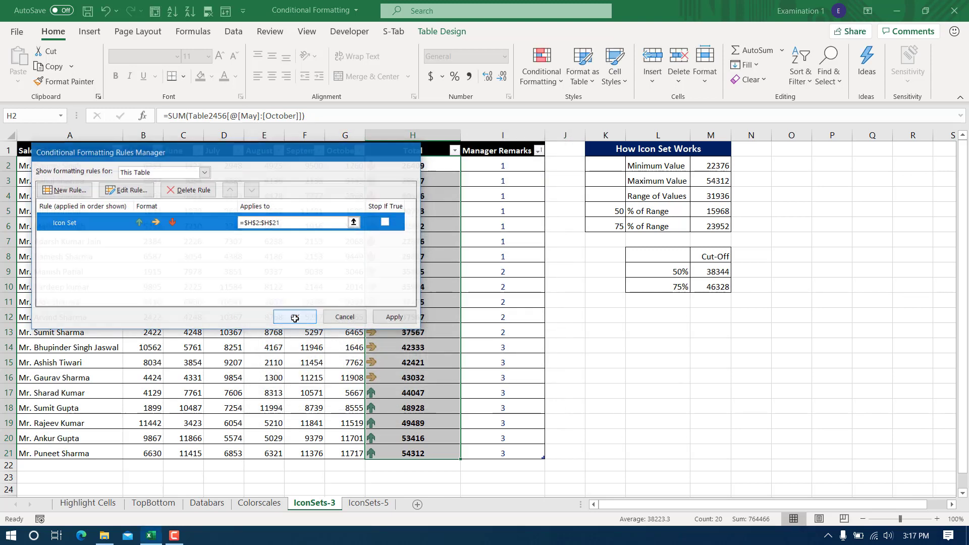
pyautogui.click(296, 317)
# Check the Minimum Value and Maximum Value formulas in M2 and M3 against the Total values H2:H21.
pyautogui.click(677, 377)
pyautogui.click(775, 204)
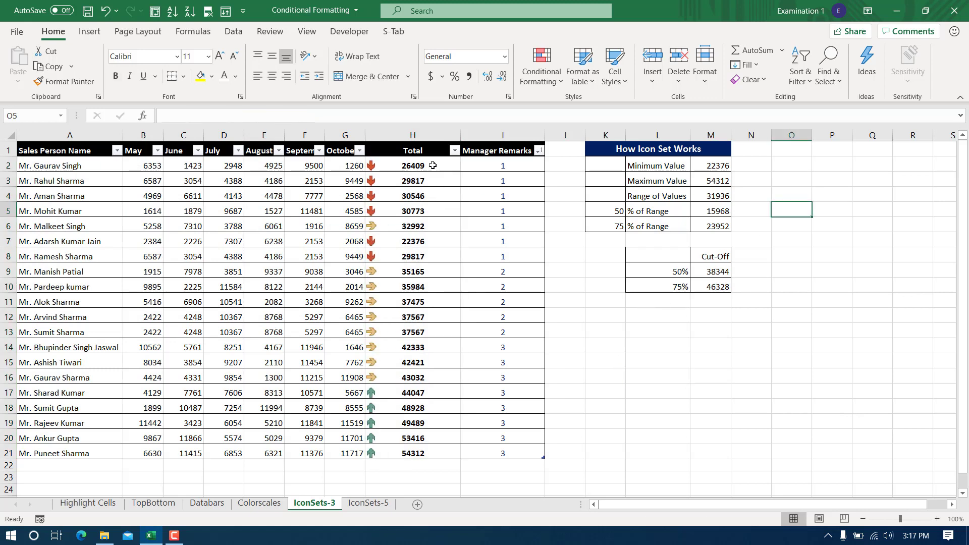
pyautogui.moveTo(433, 166); pyautogui.dragTo(433, 453)
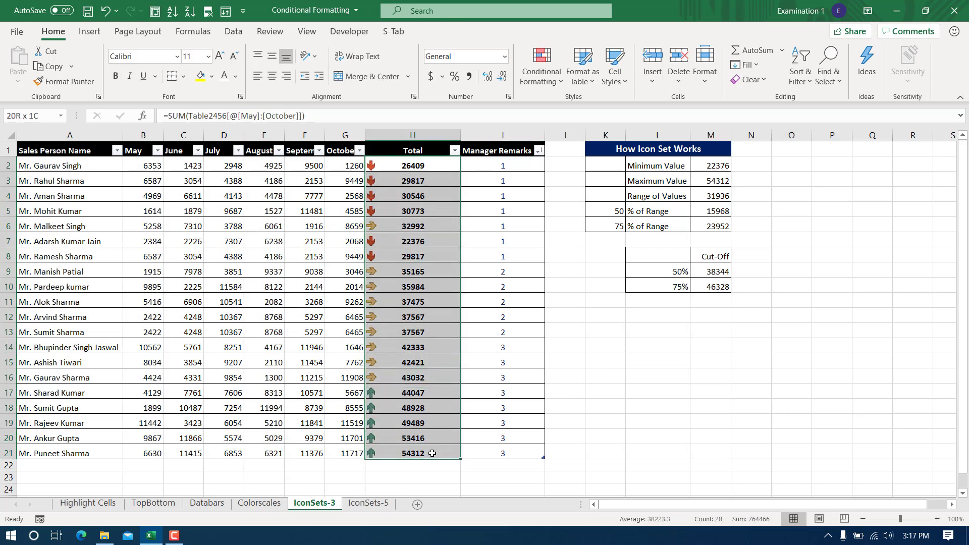
pyautogui.click(708, 162)
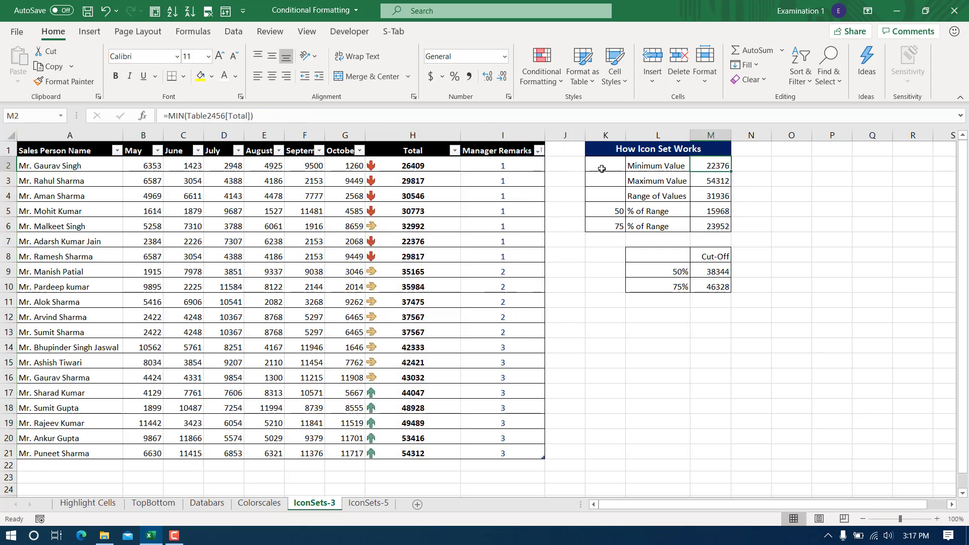
pyautogui.click(697, 177)
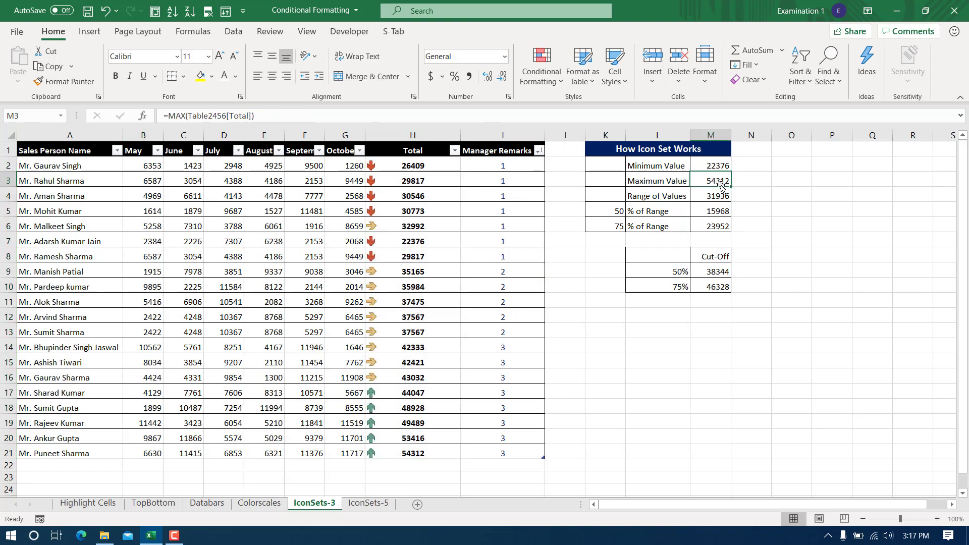
pyautogui.moveTo(437, 165); pyautogui.dragTo(429, 450)
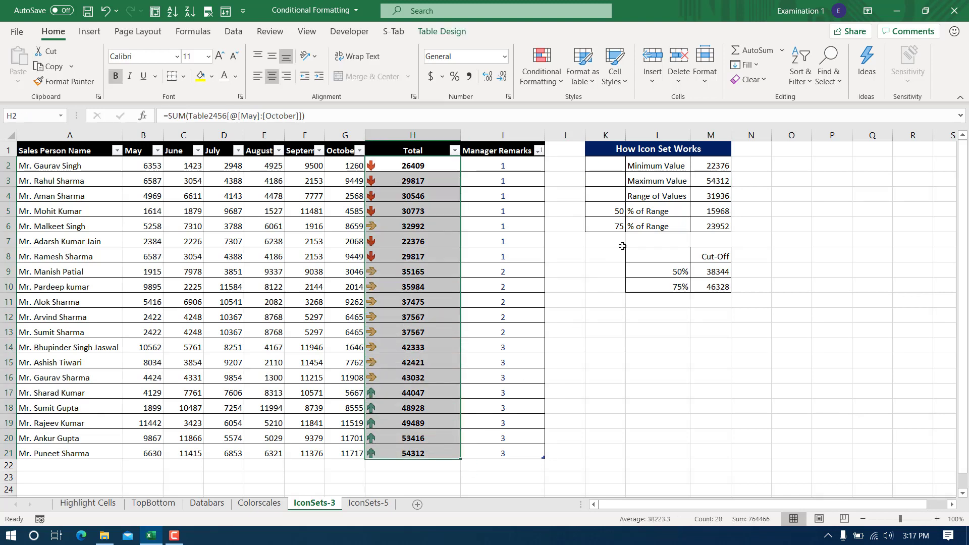
pyautogui.click(444, 452)
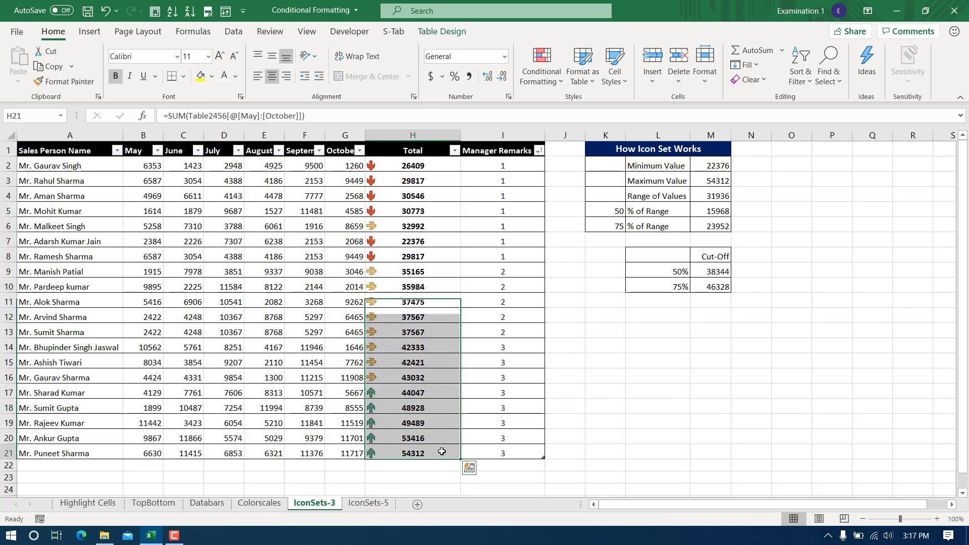
pyautogui.click(666, 182)
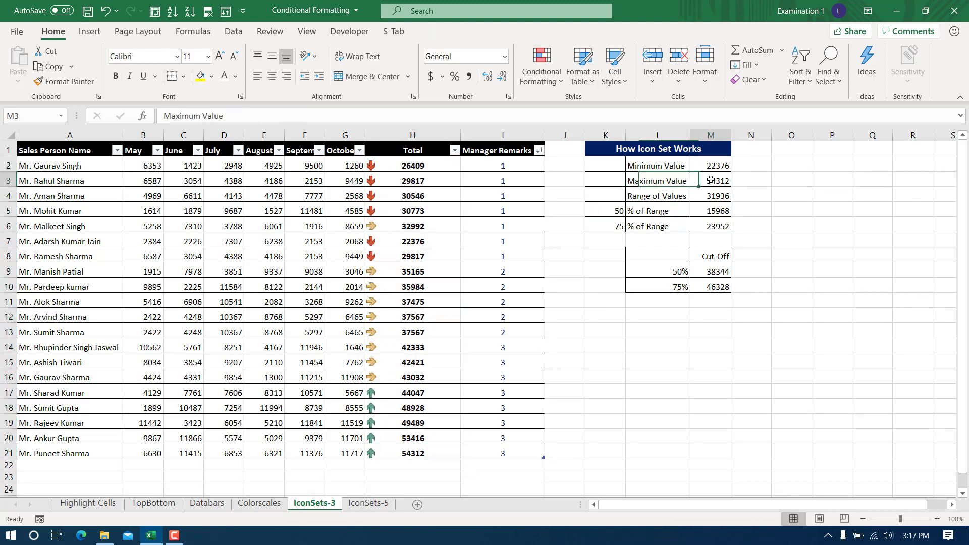
pyautogui.click(704, 167)
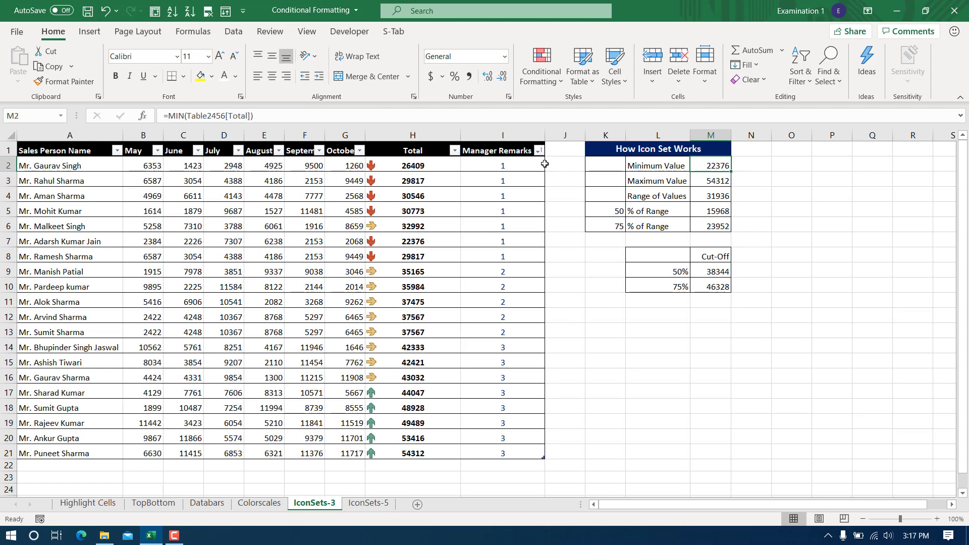
# Sort the IconSets-3 table by Total from smallest to largest.
pyautogui.click(434, 166)
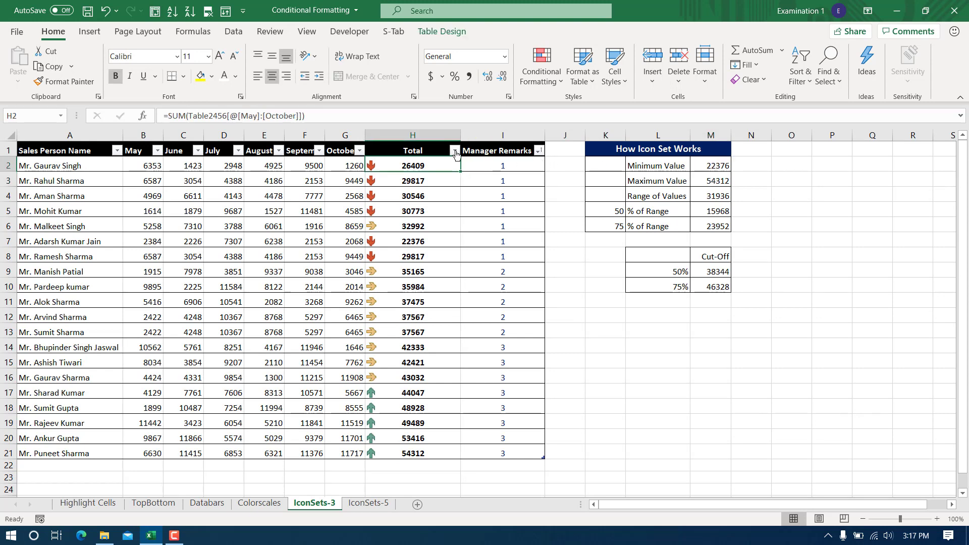
pyautogui.click(455, 150)
pyautogui.click(436, 163)
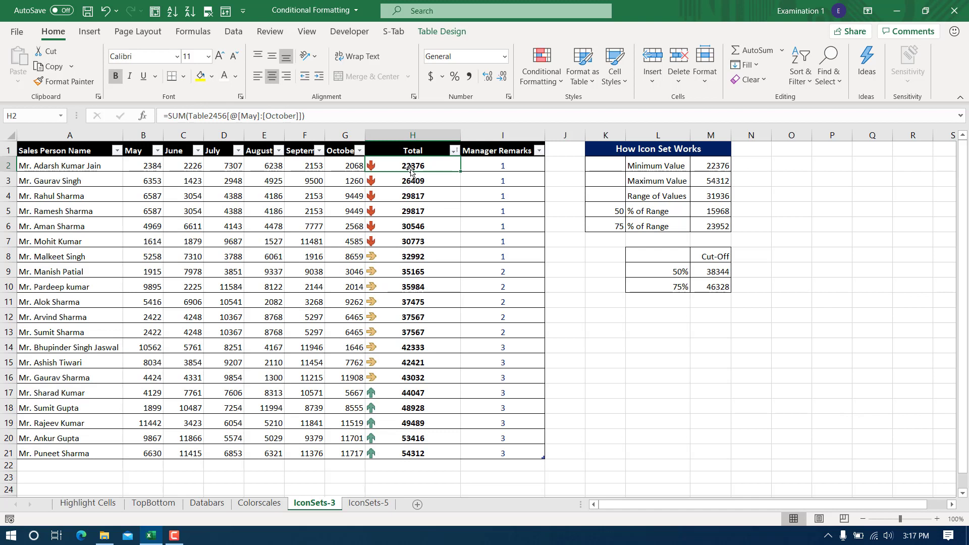
# Examine how the Range of Values formula in M4 uses the minimum in M2 and the maximum in M3.
pyautogui.click(707, 166)
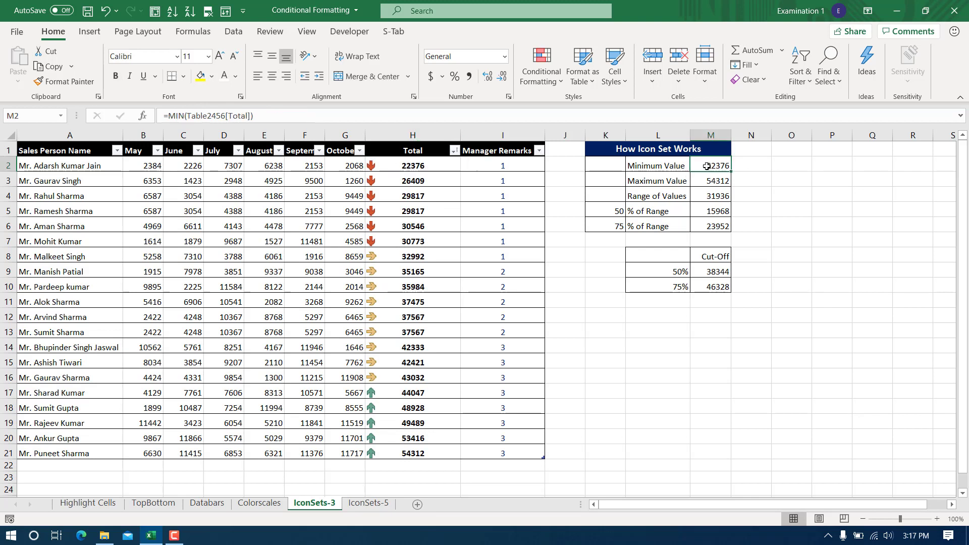
pyautogui.click(716, 198)
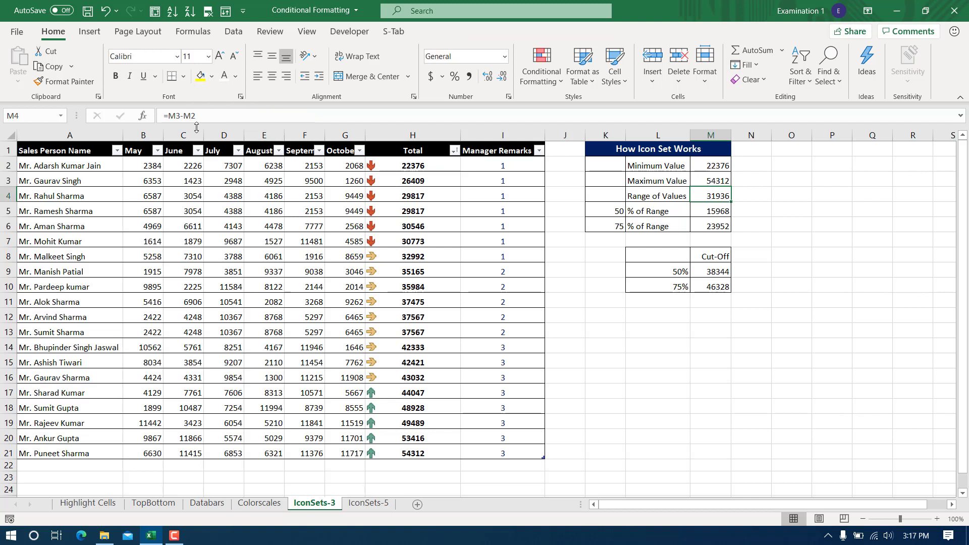
pyautogui.click(716, 166)
pyautogui.click(716, 181)
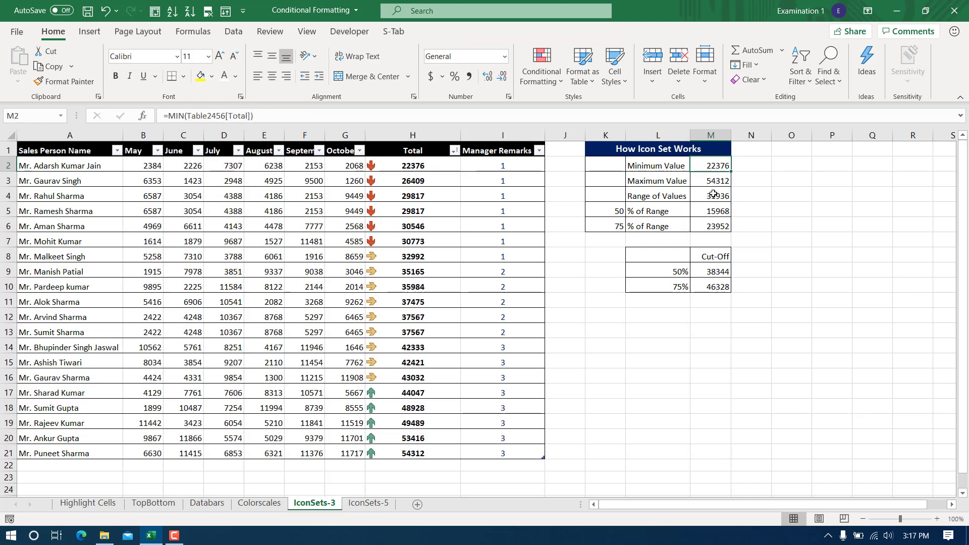
pyautogui.click(712, 196)
# Set the two % of Range inputs in the How Icon Set Works table to 33 in K5 and 67 in K6.
pyautogui.click(624, 215)
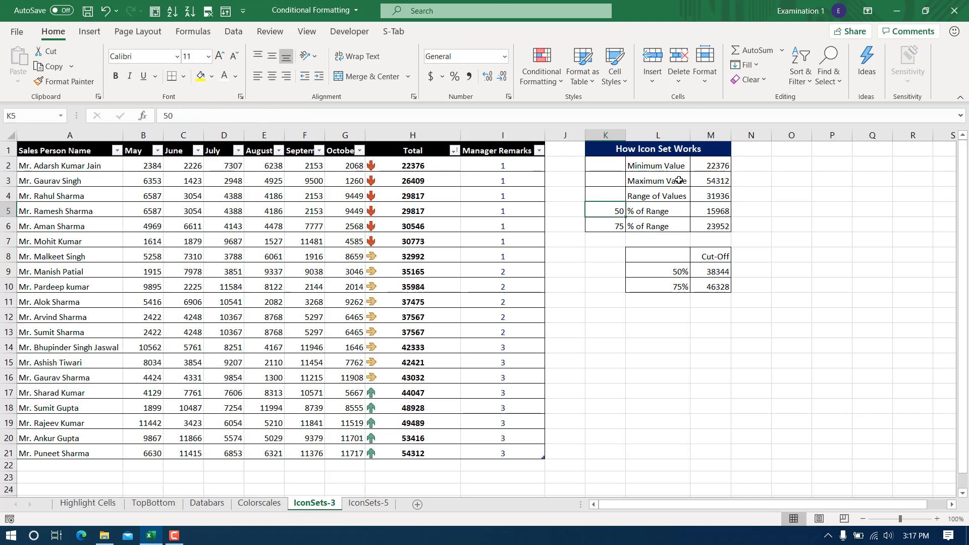
pyautogui.write('33')
pyautogui.press('Return')
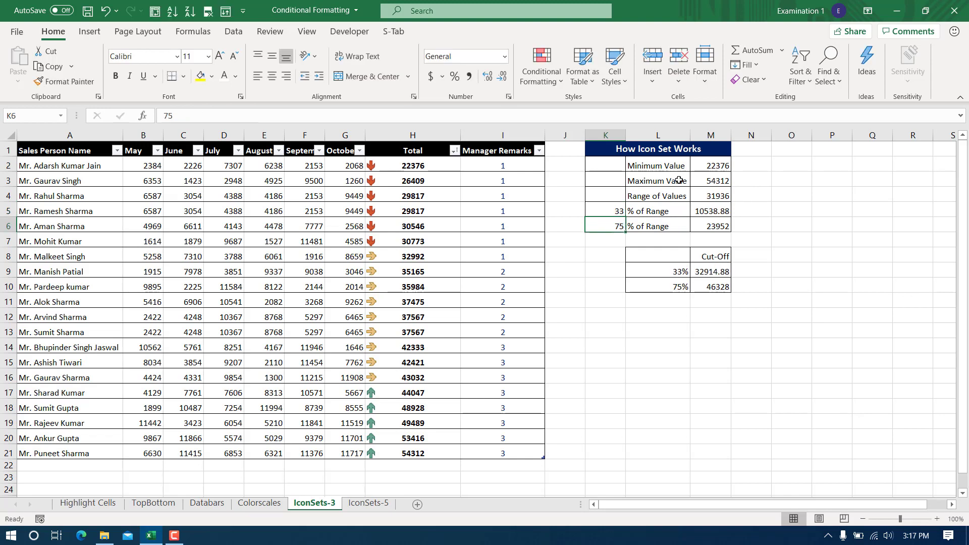
pyautogui.write('67')
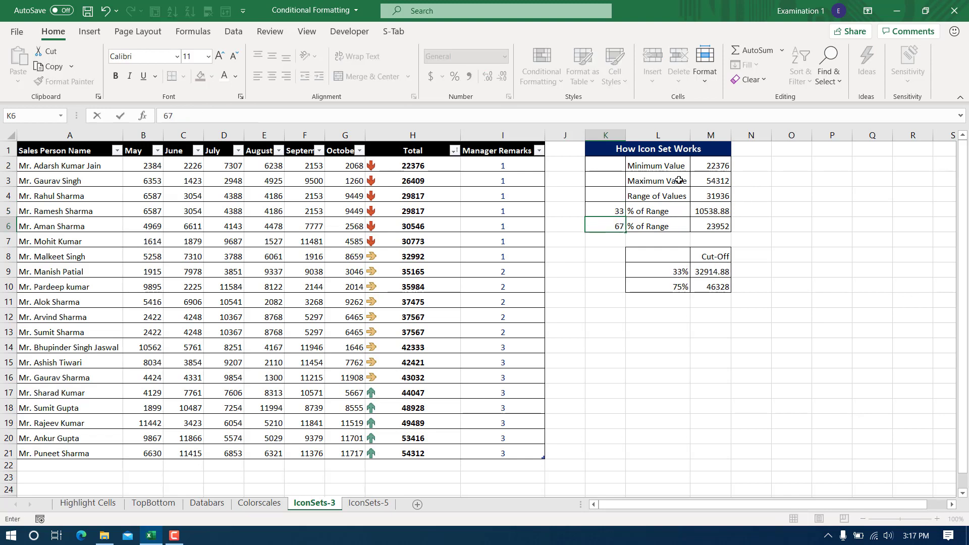
pyautogui.press('Return')
# Examine how the cut-offs in M9 and M10 add the % of Range amounts to the minimum, and compare them with the Total icons.
pyautogui.click(708, 212)
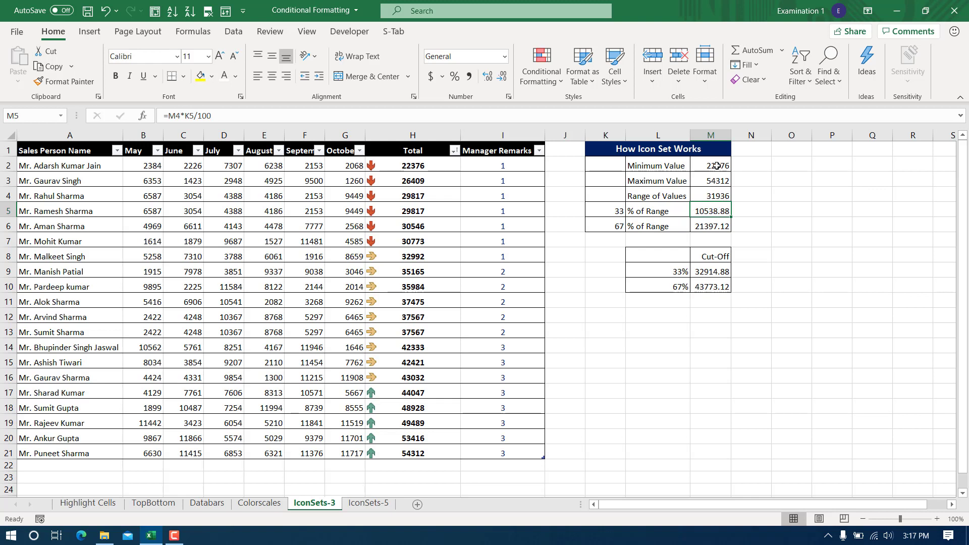
pyautogui.click(707, 274)
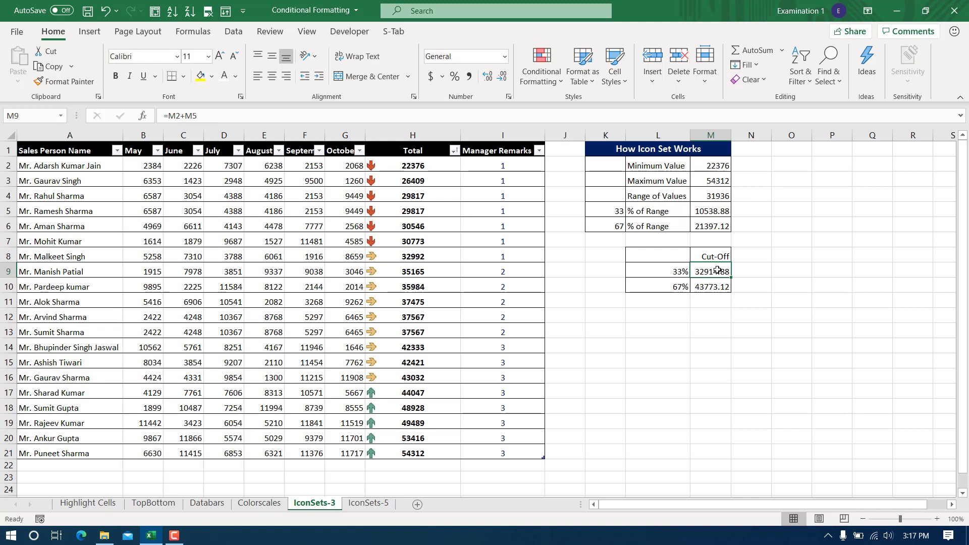
pyautogui.click(720, 164)
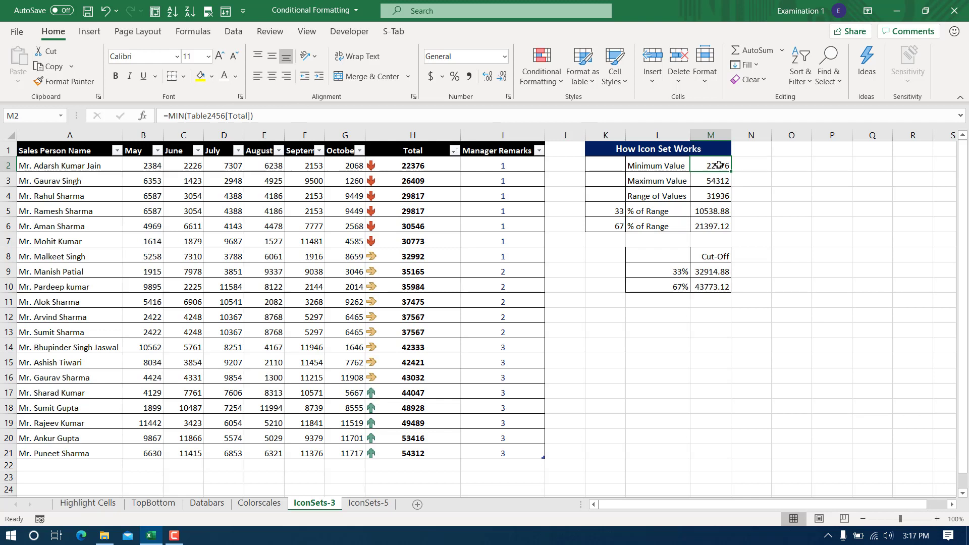
pyautogui.keyDown('ctrl'); pyautogui.click(716, 210); pyautogui.keyUp('ctrl')
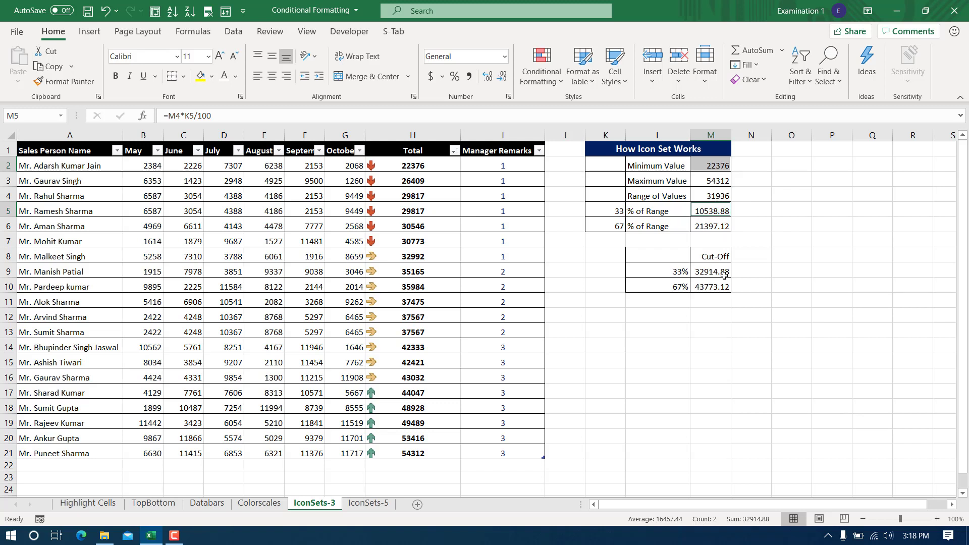
pyautogui.click(701, 273)
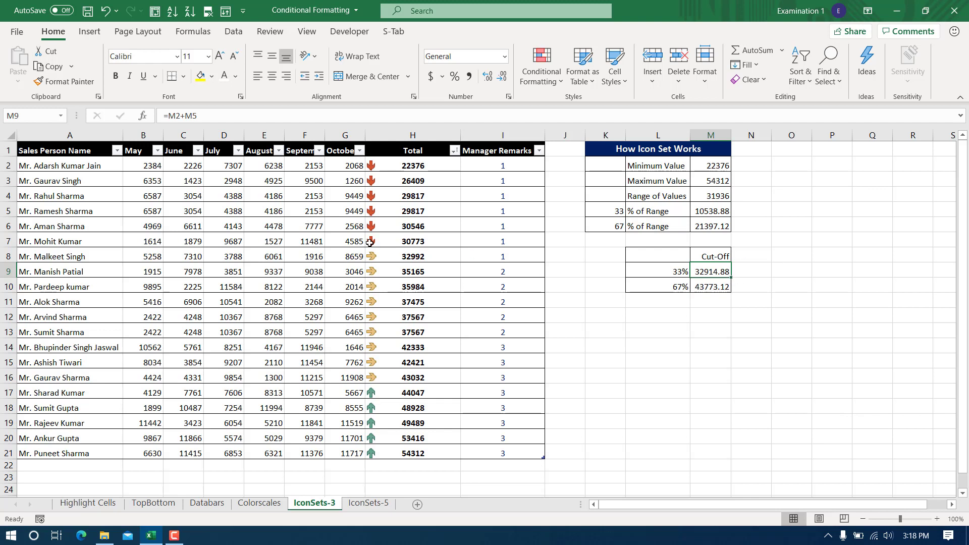
pyautogui.click(726, 284)
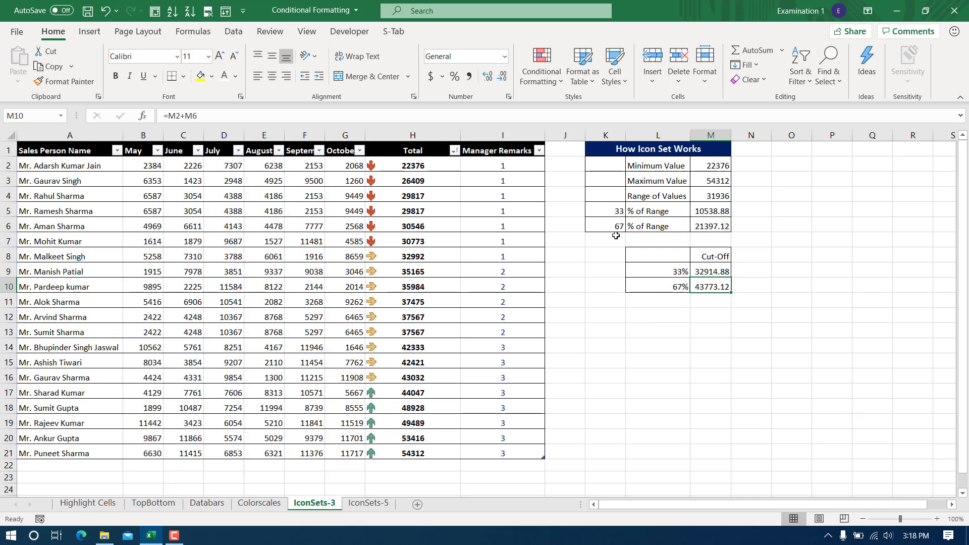
pyautogui.click(714, 226)
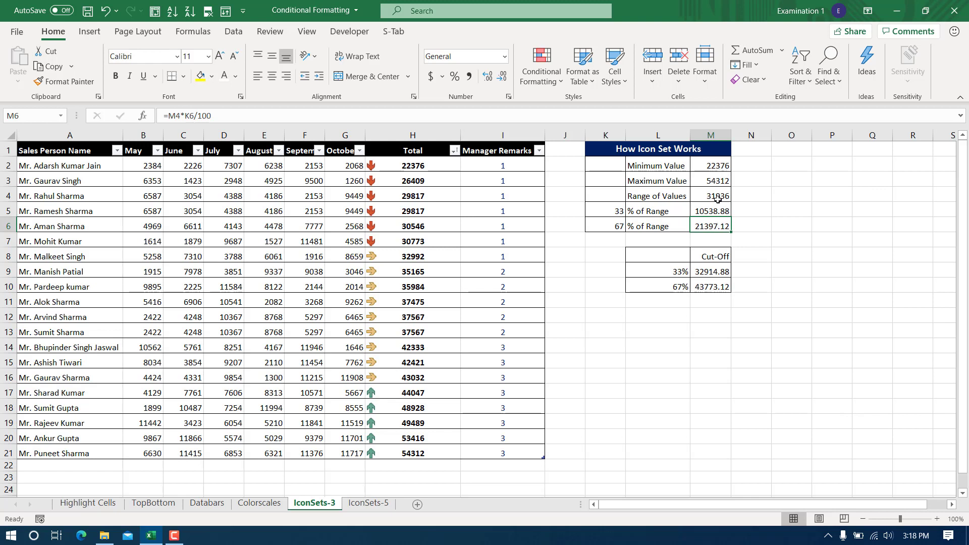
pyautogui.click(715, 287)
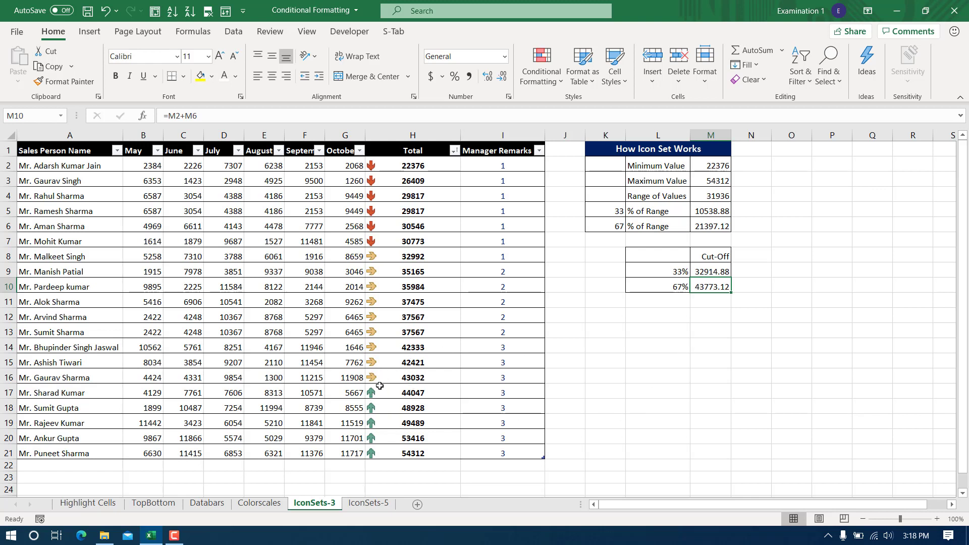
# Edit the Total column's icon set rule so the green arrow starts at 75 percent and the yellow arrow at 40 percent, and apply it.
pyautogui.click(664, 345)
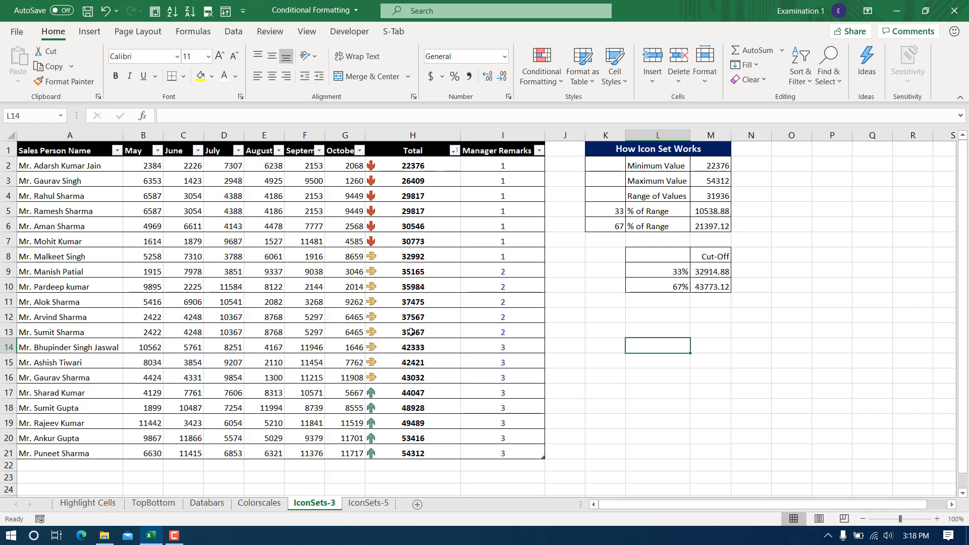
pyautogui.moveTo(424, 166); pyautogui.dragTo(443, 450)
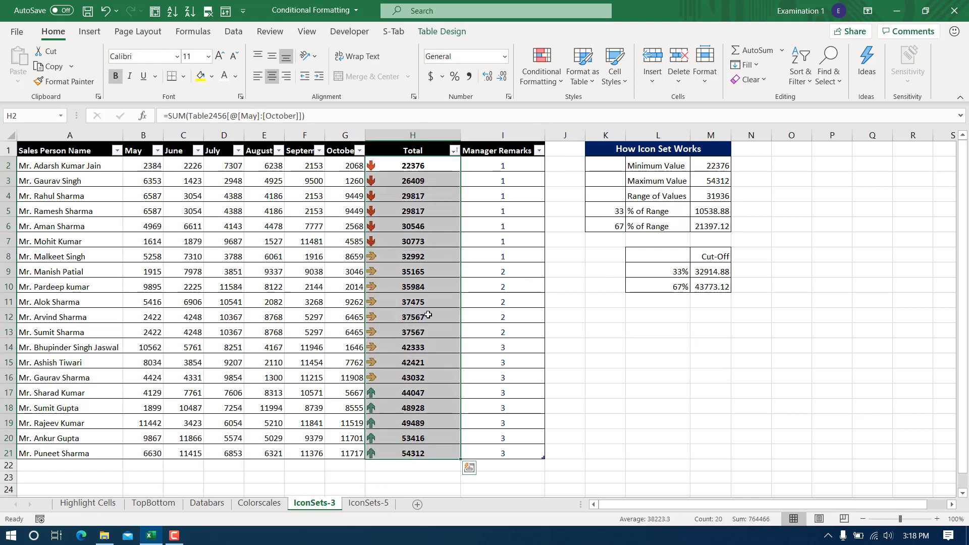
pyautogui.click(541, 70)
pyautogui.click(572, 286)
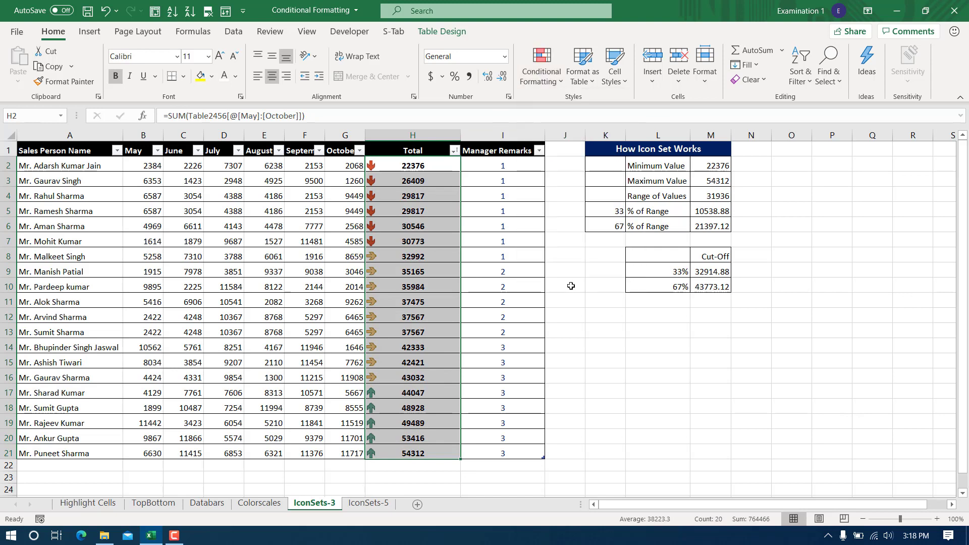
pyautogui.click(126, 220)
pyautogui.click(152, 191)
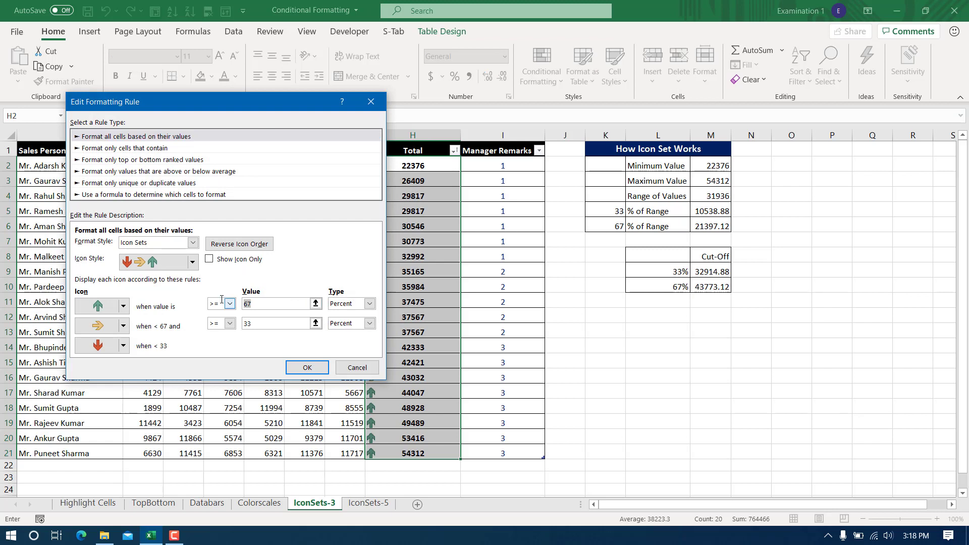
pyautogui.write('7')
pyautogui.moveTo(252, 323); pyautogui.dragTo(228, 322)
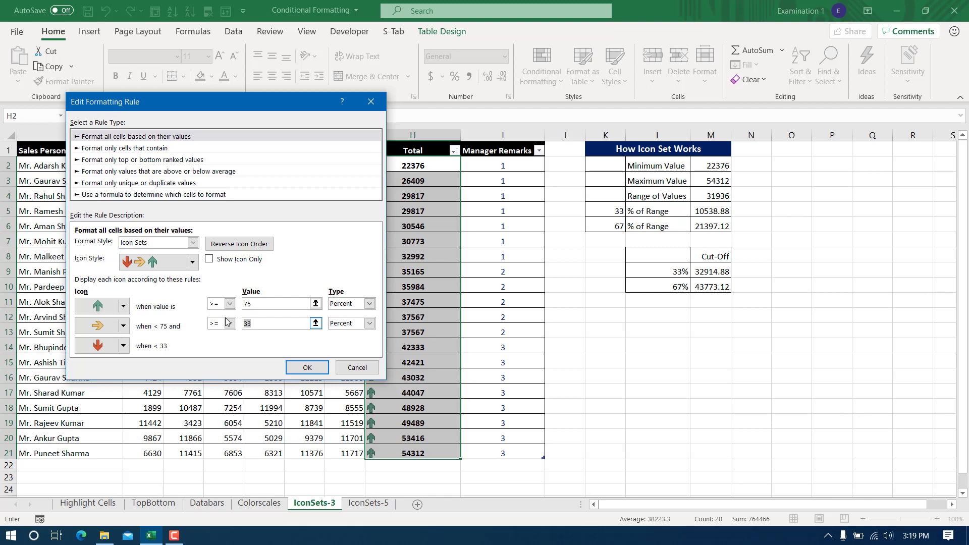
pyautogui.write('40')
pyautogui.click(309, 368)
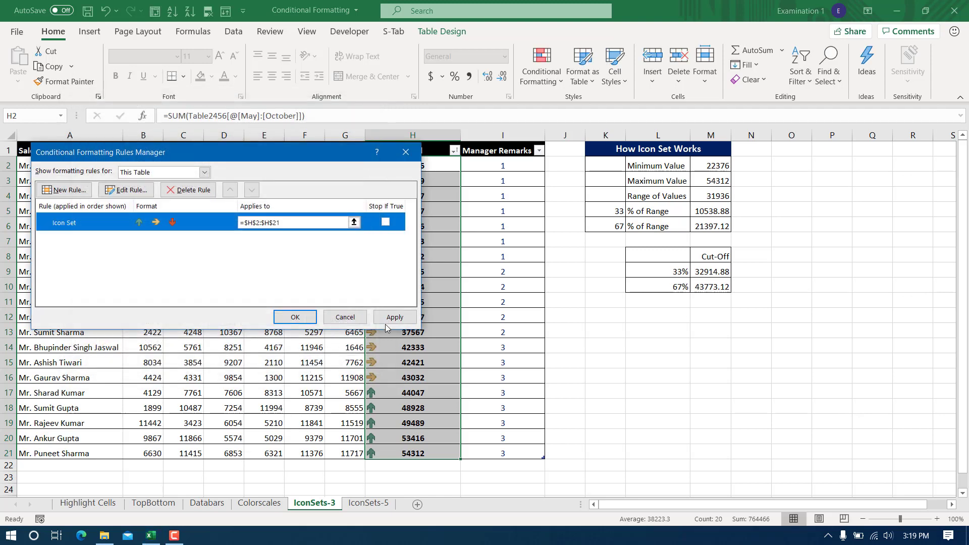
pyautogui.click(394, 317)
pyautogui.click(296, 317)
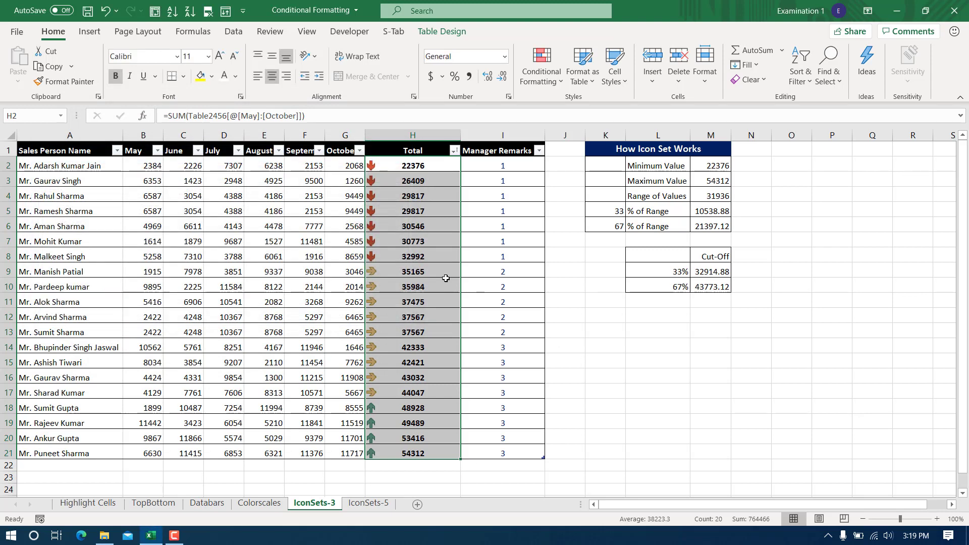
pyautogui.click(605, 377)
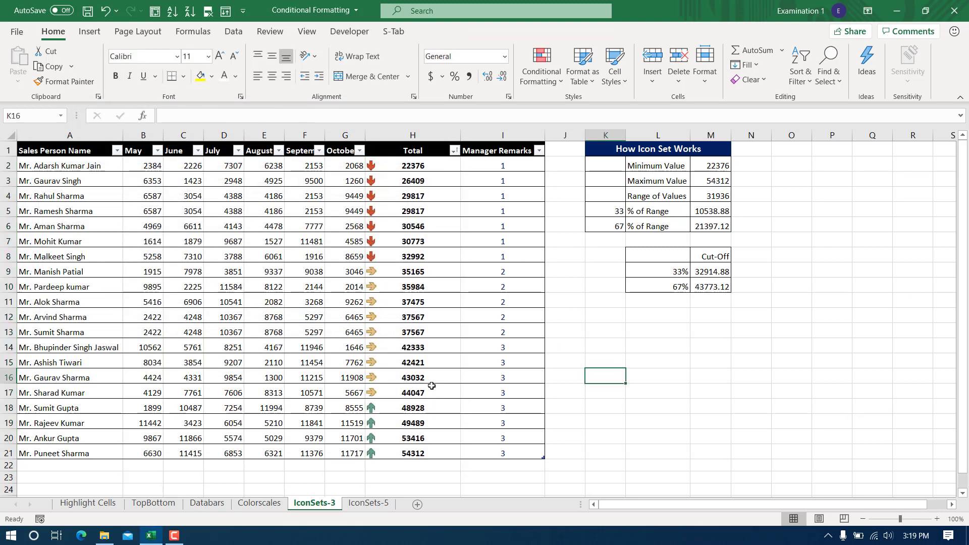
# Set the two % of Range inputs in the How Icon Set Works table to 40 in K5 and 75 in K6.
pyautogui.click(709, 272)
pyautogui.click(618, 211)
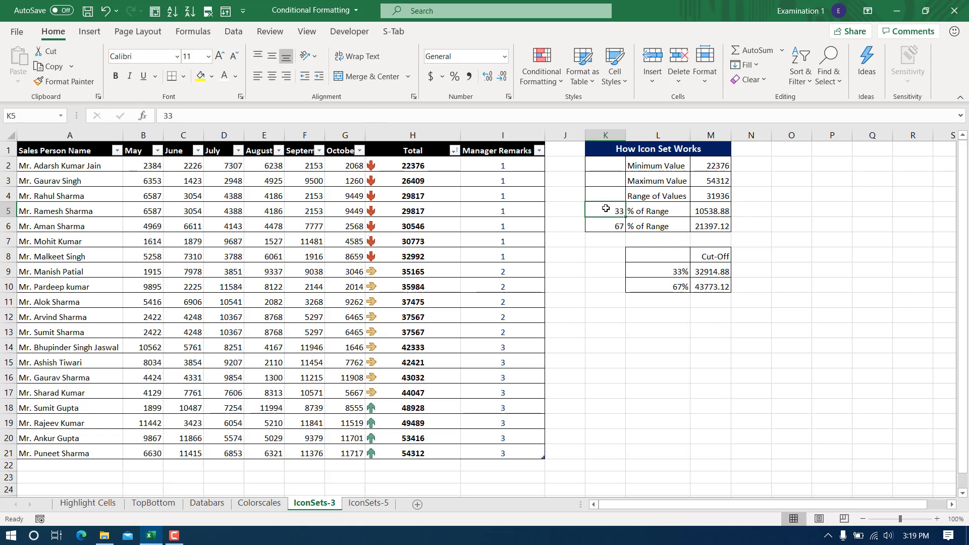
pyautogui.write('40')
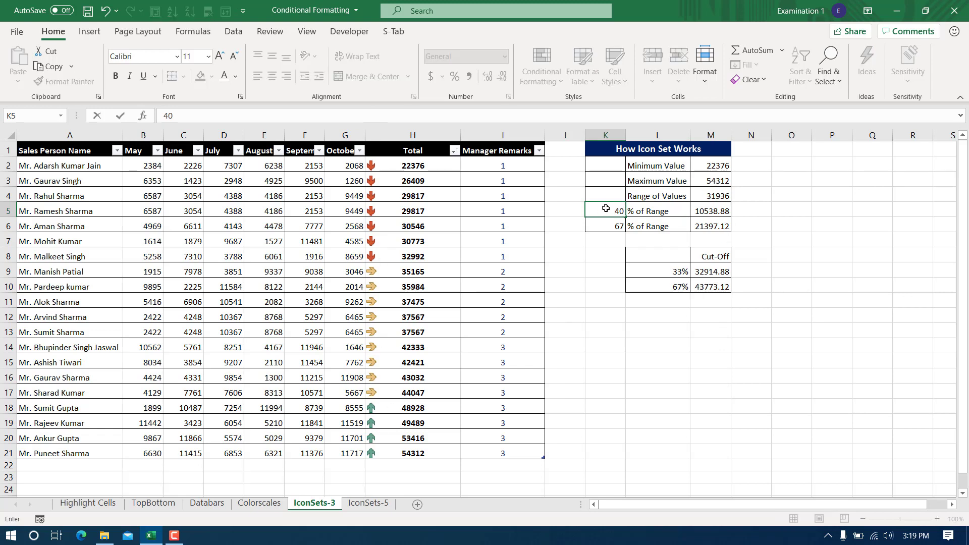
pyautogui.press('Return')
pyautogui.write('7')
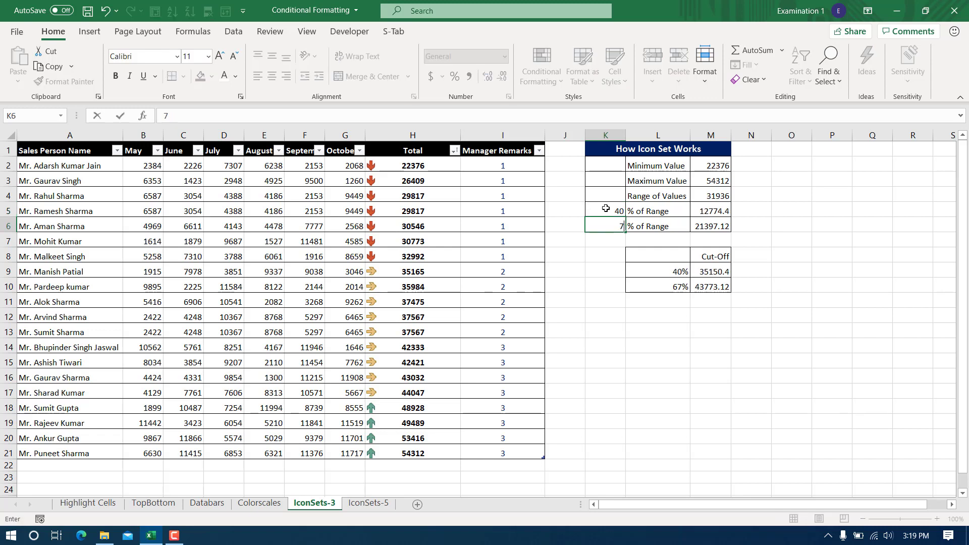
pyautogui.press('Return')
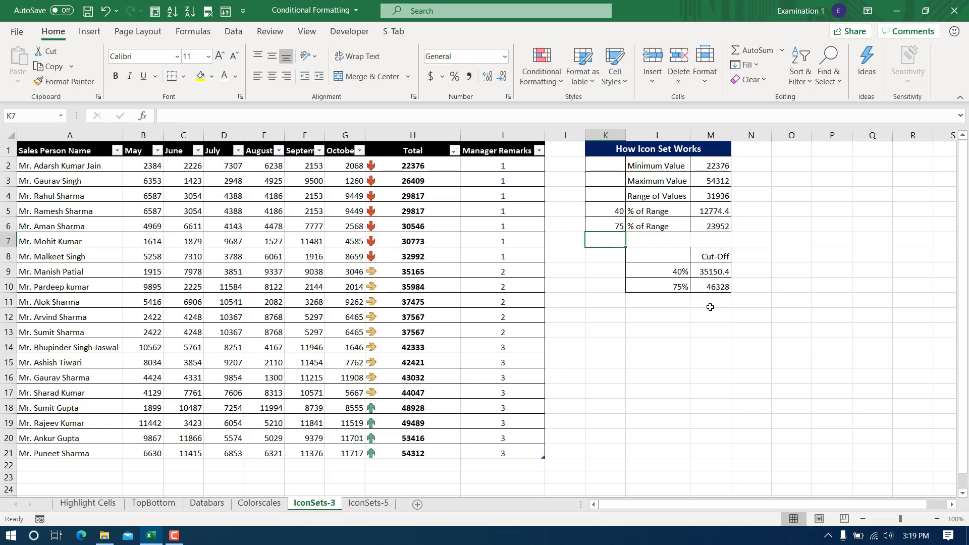
# Compare the 40% and 75% cut-offs in M9 and M10 with the arrow icons in the Total column.
pyautogui.click(679, 273)
pyautogui.click(709, 273)
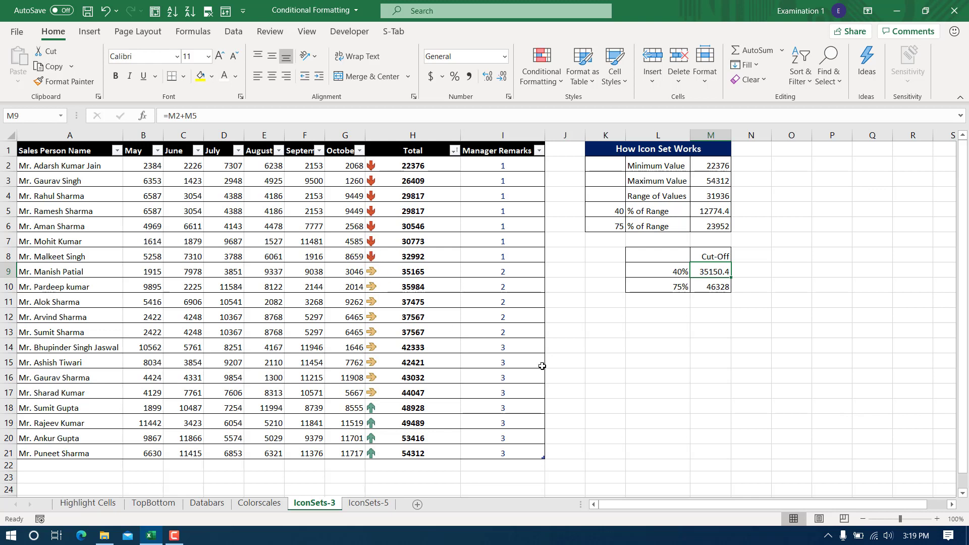
pyautogui.click(716, 286)
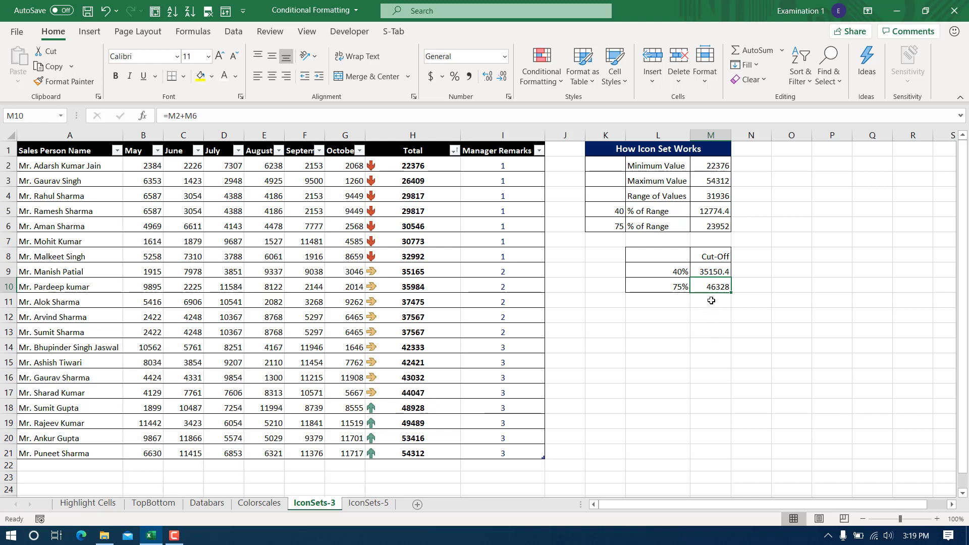
pyautogui.click(673, 276)
pyautogui.click(667, 292)
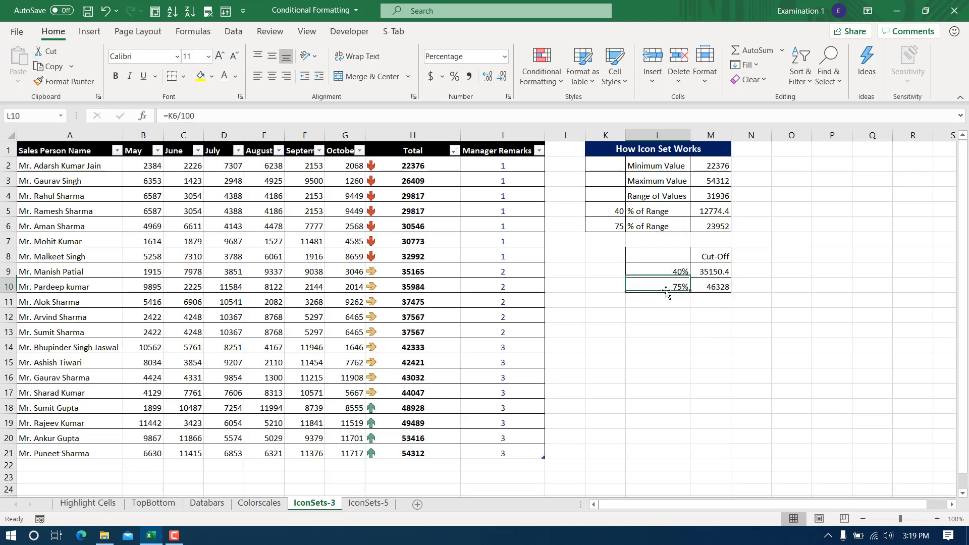
# Open this worksheet's icon set rule for editing and set the green arrow's threshold to type Number with value 50000.
pyautogui.click(541, 68)
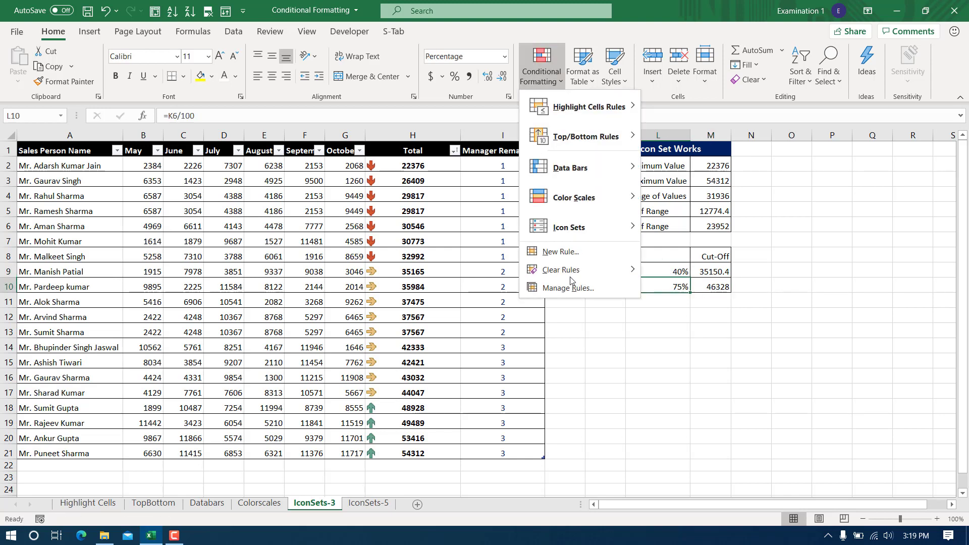
pyautogui.click(569, 289)
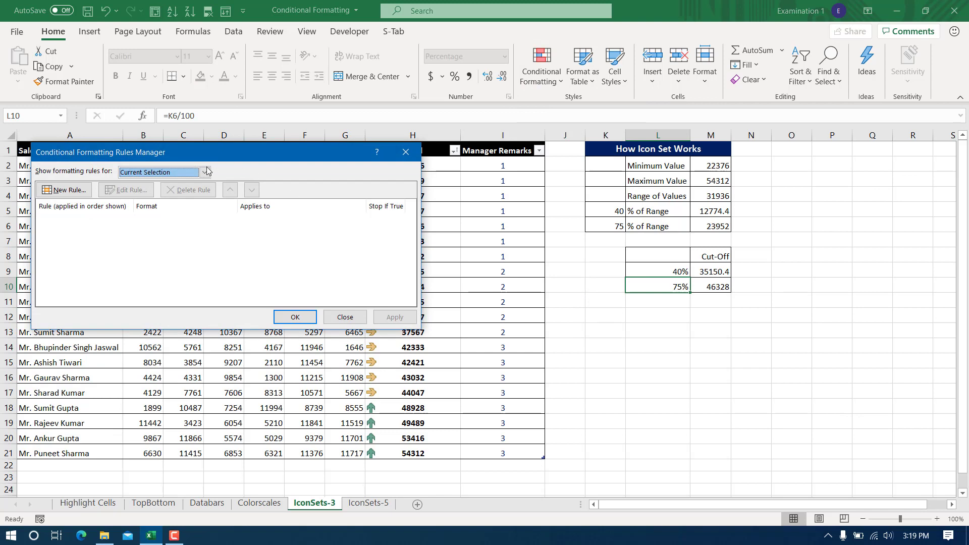
pyautogui.click(206, 172)
pyautogui.click(136, 189)
pyautogui.doubleClick(96, 221)
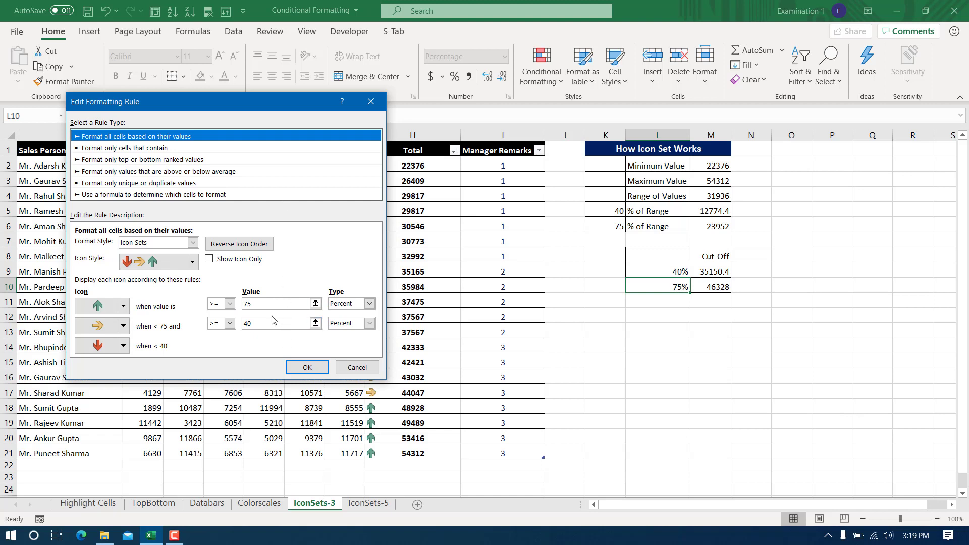
pyautogui.moveTo(311, 113); pyautogui.dragTo(834, 129)
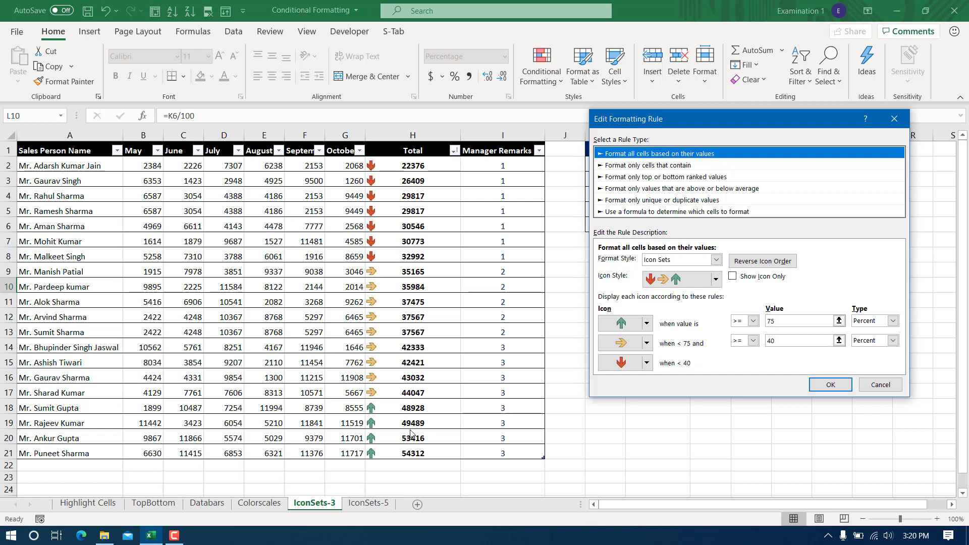
pyautogui.click(784, 321)
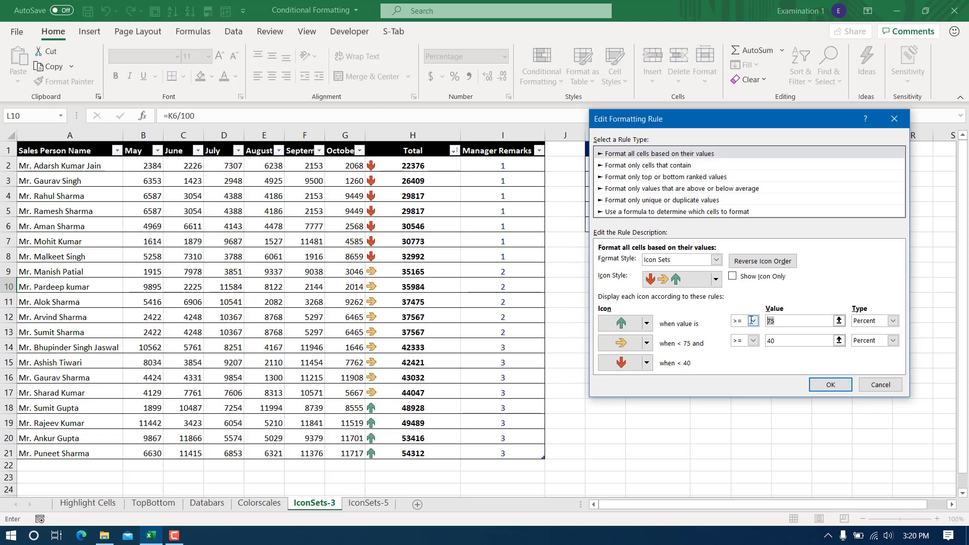
pyautogui.click(863, 320)
pyautogui.click(858, 332)
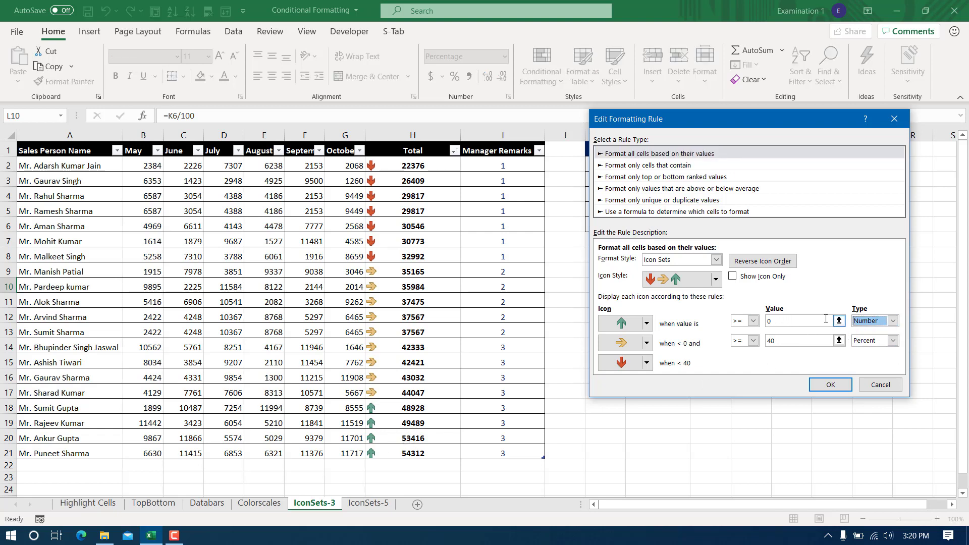
pyautogui.click(774, 324)
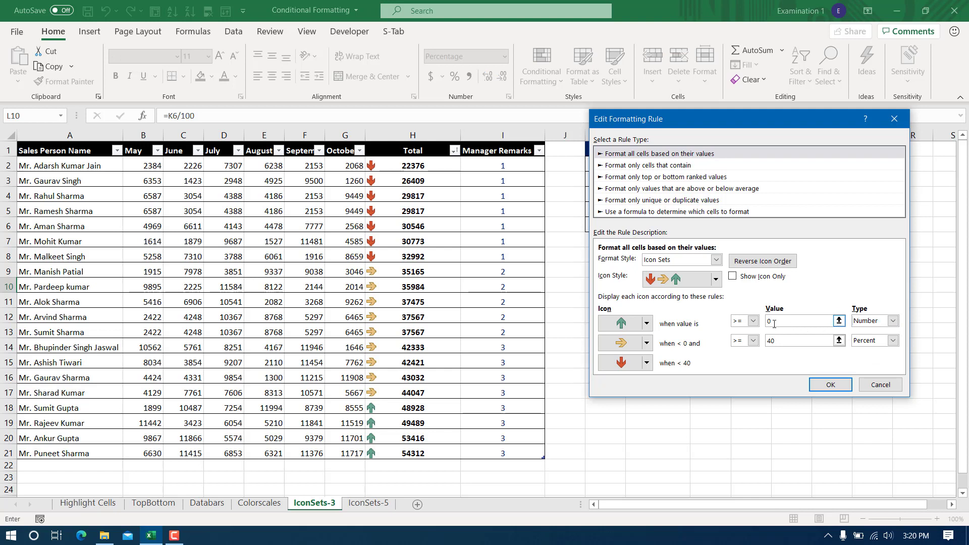
pyautogui.press('BackSpace')
pyautogui.write('50000')
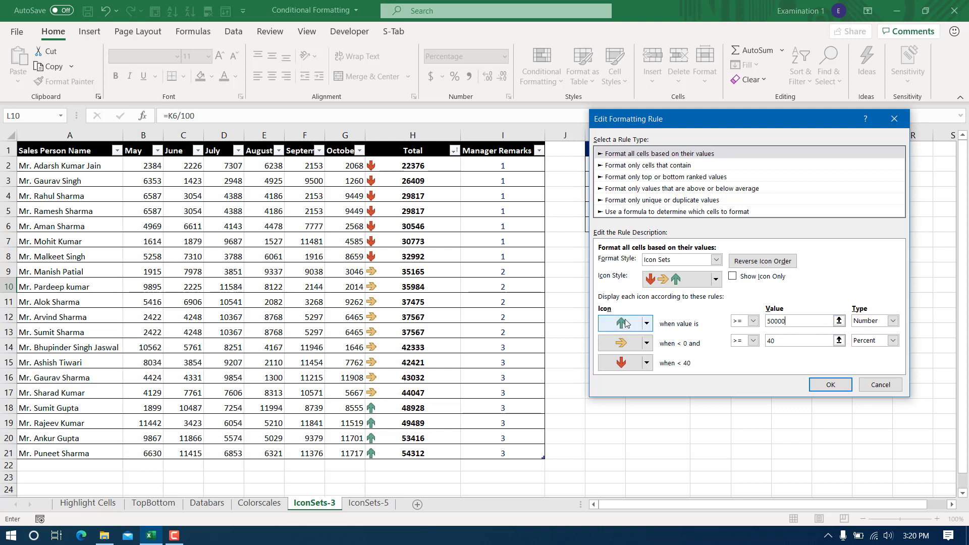
# Set the yellow arrow's threshold to type Number with value 30000 and apply the edited icon set rule.
pyautogui.moveTo(749, 341); pyautogui.dragTo(746, 340)
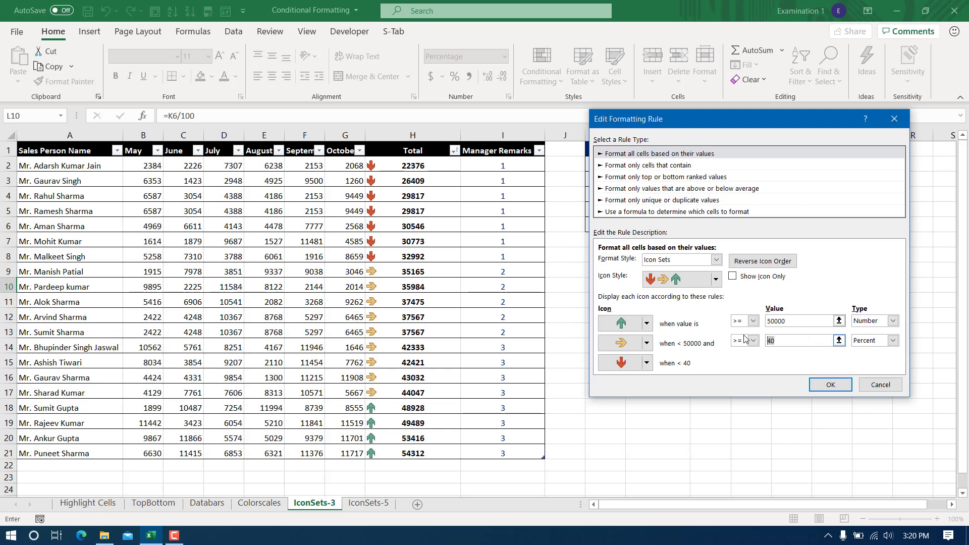
pyautogui.write('30000')
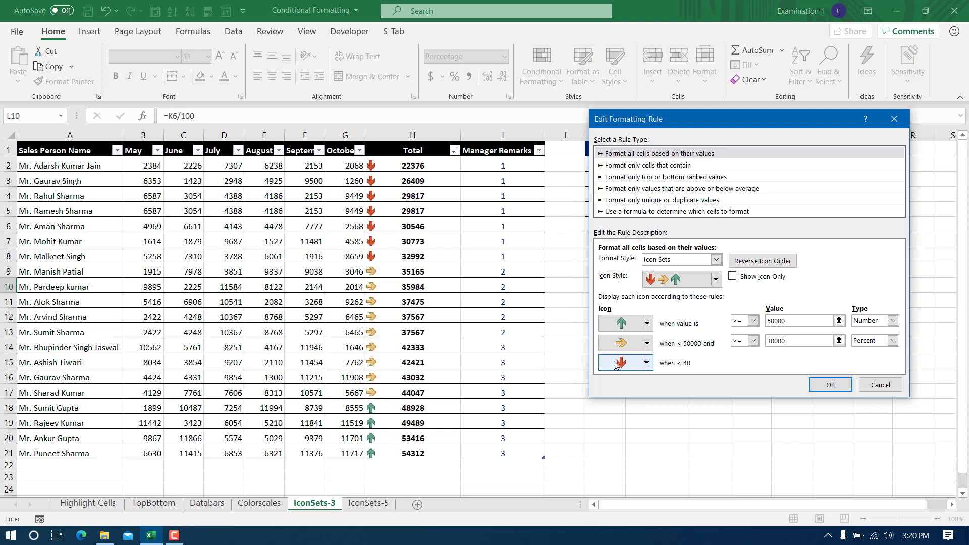
pyautogui.click(893, 340)
pyautogui.click(868, 349)
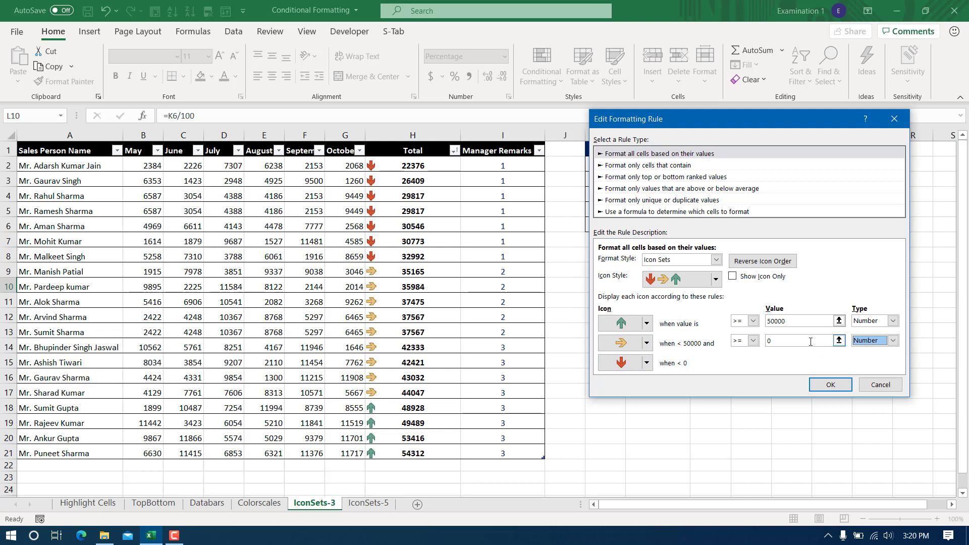
pyautogui.click(811, 342)
pyautogui.write('30000')
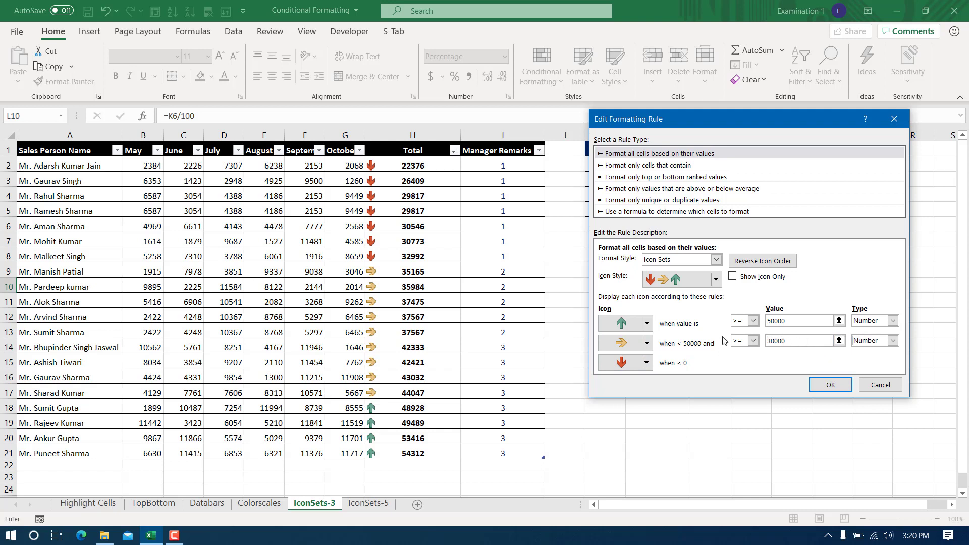
pyautogui.click(789, 322)
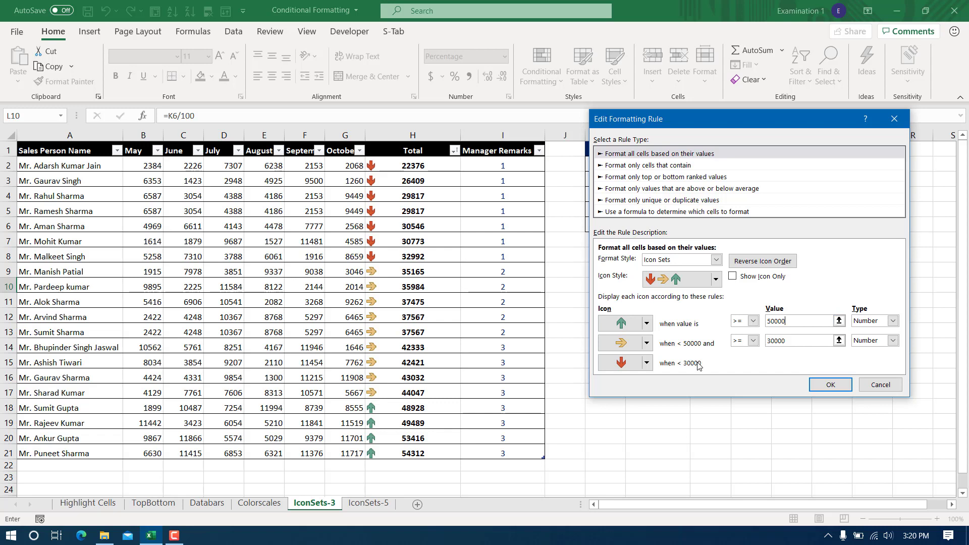
pyautogui.click(831, 386)
pyautogui.click(395, 318)
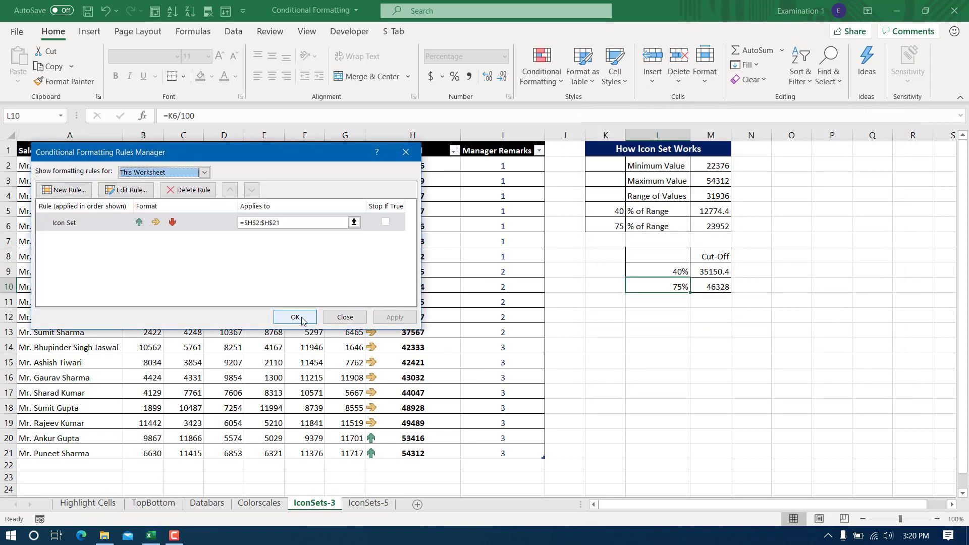
pyautogui.click(296, 317)
# Examine which Total values carry red, yellow and green arrows under the 30000 and 50000 thresholds.
pyautogui.click(503, 302)
pyautogui.click(423, 214)
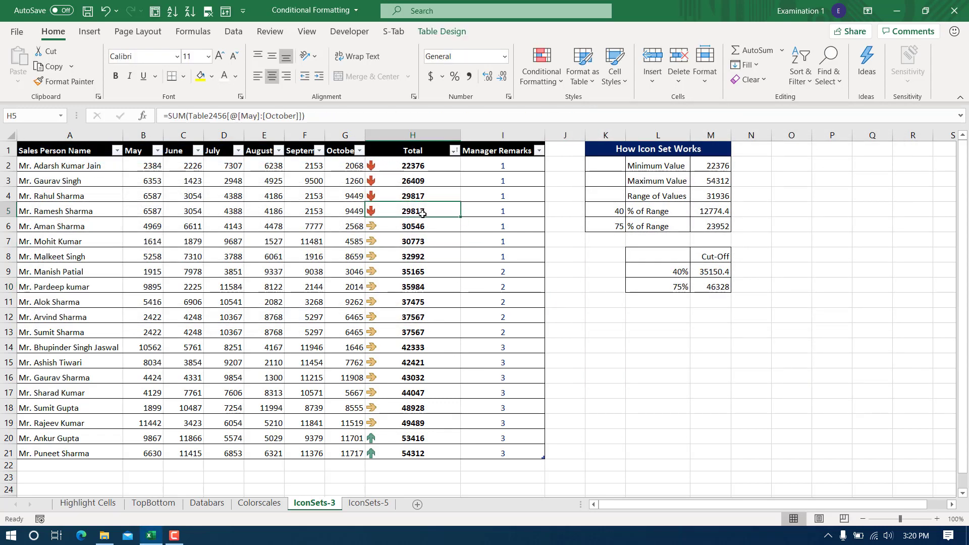
pyautogui.moveTo(423, 214); pyautogui.dragTo(413, 175)
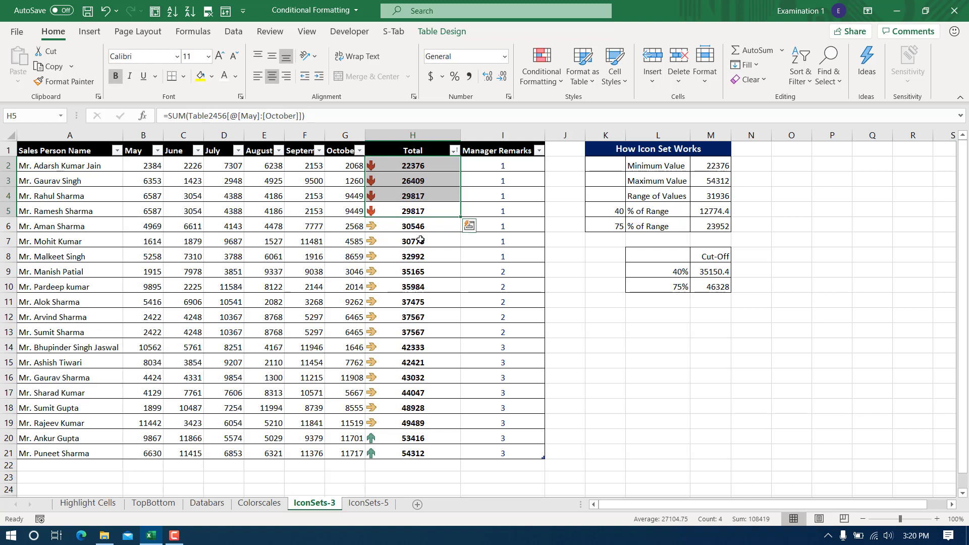
pyautogui.moveTo(419, 226); pyautogui.dragTo(408, 427)
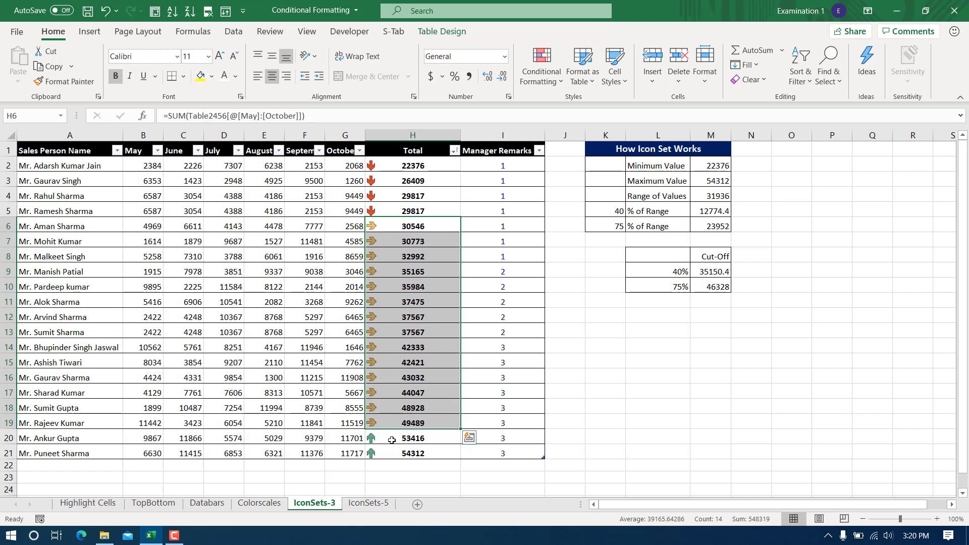
pyautogui.moveTo(392, 440); pyautogui.dragTo(393, 454)
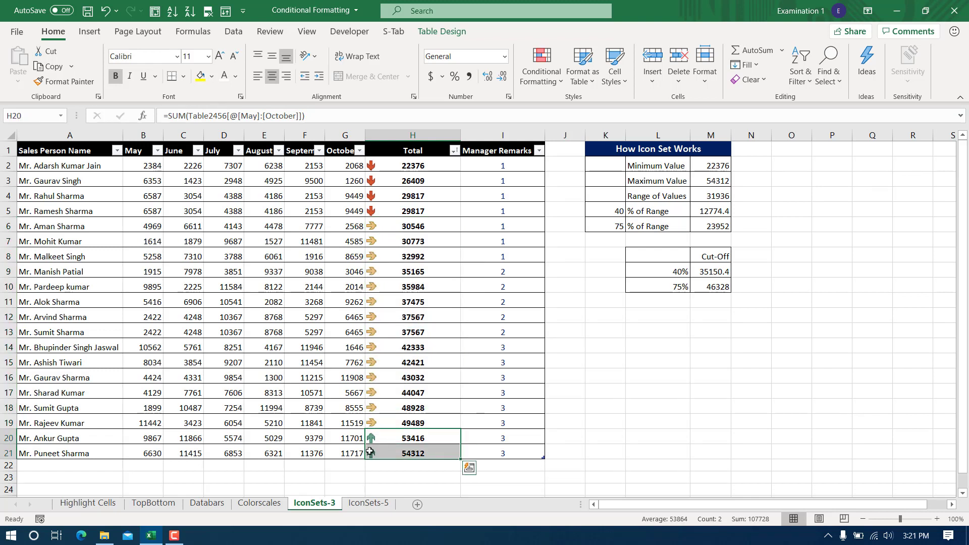
pyautogui.click(590, 315)
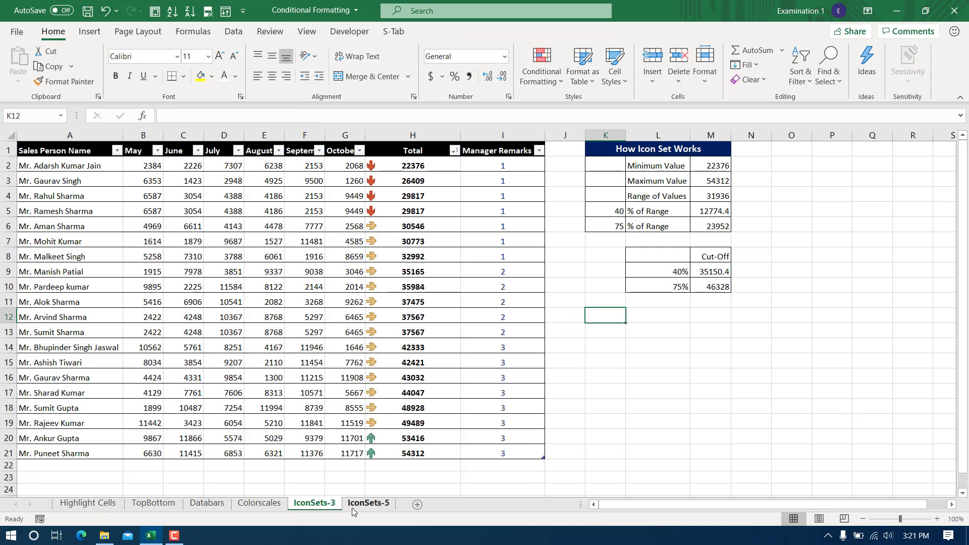
pyautogui.click(586, 330)
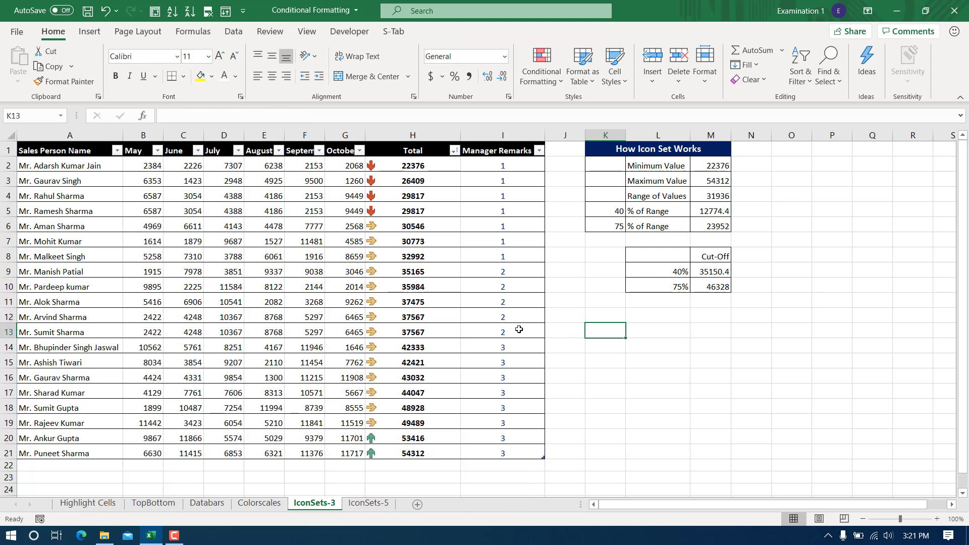
# Glance at the IconSets-5 sheet, and review the red, yellow and green arrows down the Total column on IconSets-3.
pyautogui.click(367, 503)
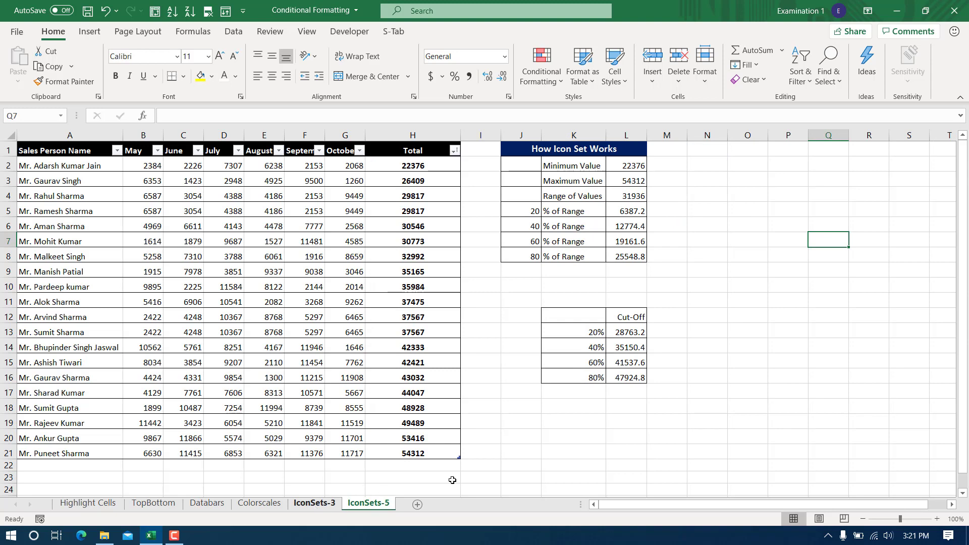
pyautogui.click(314, 504)
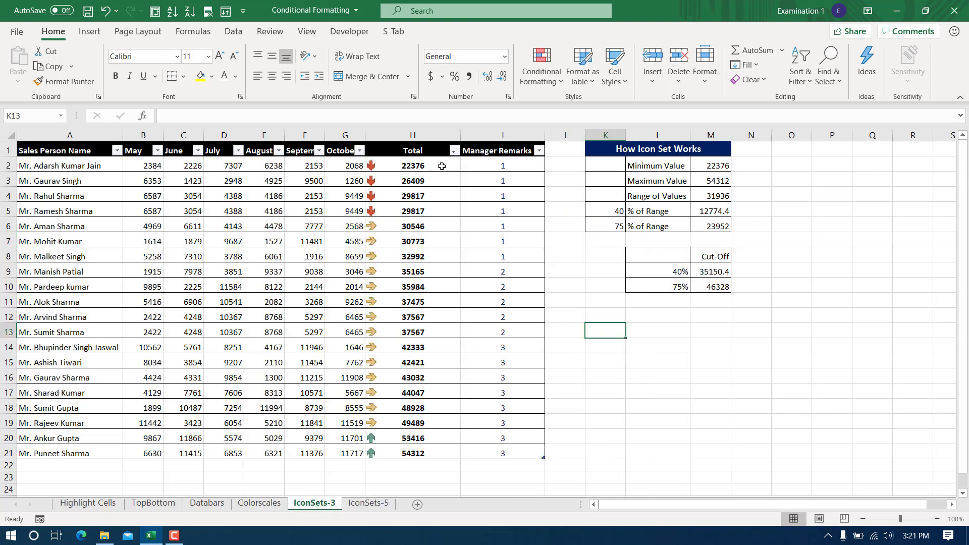
pyautogui.moveTo(404, 166); pyautogui.dragTo(404, 211)
pyautogui.hotkey('shift', 'Down')
pyautogui.hotkey('shift', 'Down')
pyautogui.hotkey('shift', 'Down')
pyautogui.hotkey('shift', 'Down')
pyautogui.hotkey('shift', 'Down')
pyautogui.hotkey('shift', 'Down')
pyautogui.hotkey('shift', 'Down')
pyautogui.hotkey('shift', 'Down')
pyautogui.hotkey('shift', 'Down')
pyautogui.hotkey('shift', 'Down')
pyautogui.hotkey('shift', 'Down')
pyautogui.hotkey('shift', 'Down')
pyautogui.hotkey('shift', 'Down')
pyautogui.hotkey('shift', 'Down')
pyautogui.hotkey('shift', 'Down')
pyautogui.click(404, 196)
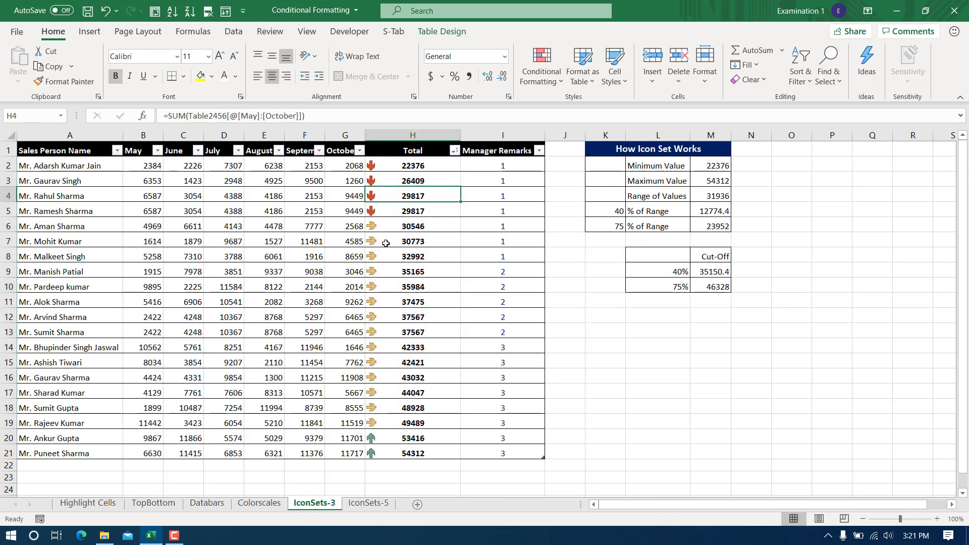
pyautogui.click(399, 241)
pyautogui.click(392, 424)
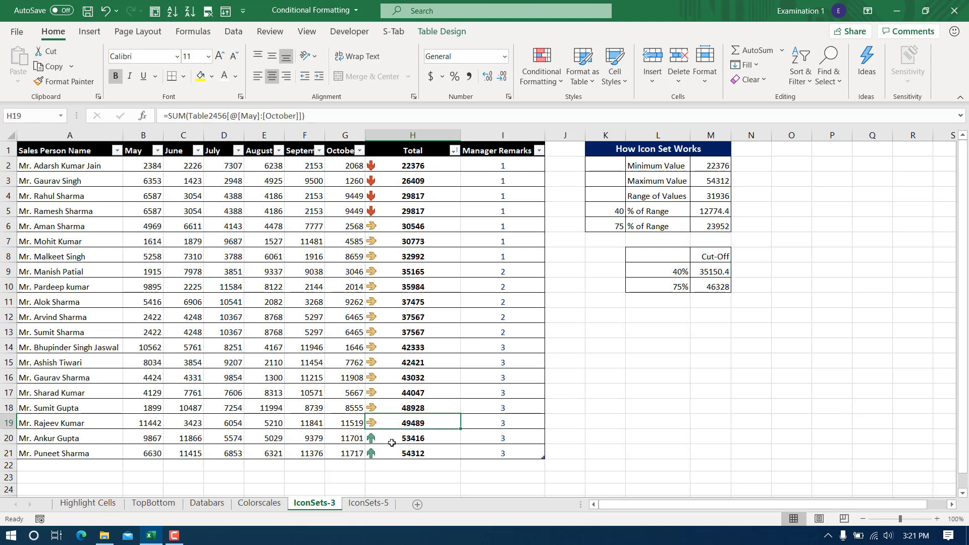
# On the IconSets-5 sheet, apply the five-level quarter-circle rating icon set to the Total values in H2:H21.
pyautogui.click(367, 503)
pyautogui.click(425, 227)
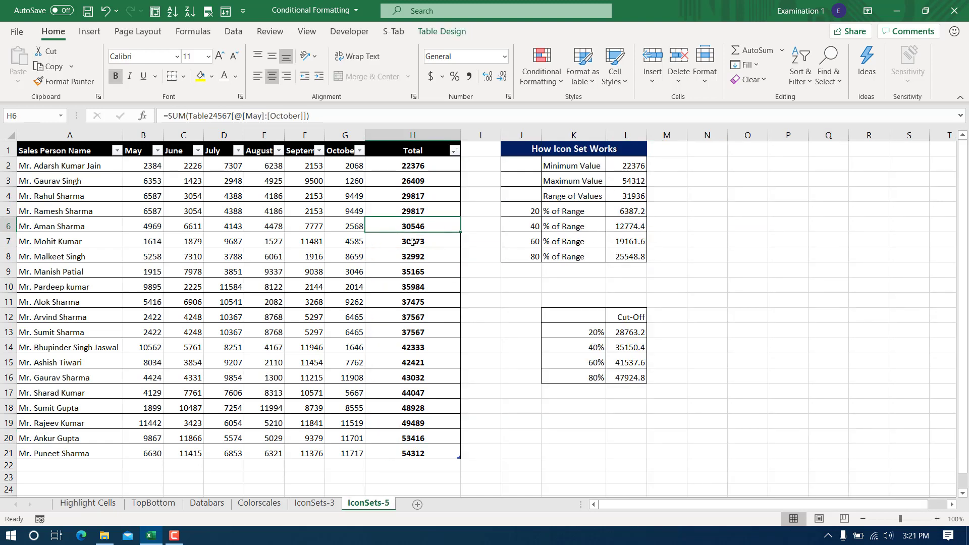
pyautogui.hotkey('ctrl', 'a')
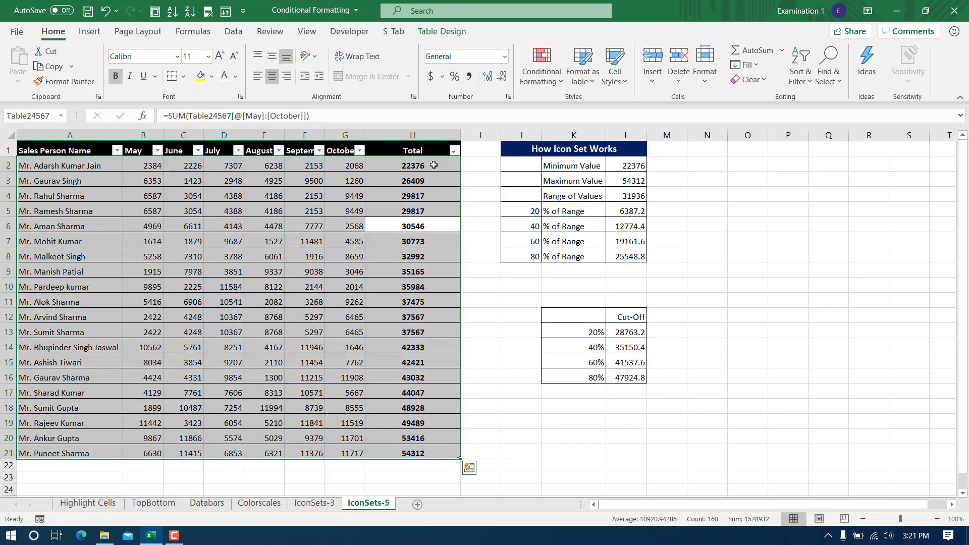
pyautogui.moveTo(433, 163); pyautogui.dragTo(438, 453)
pyautogui.click(532, 83)
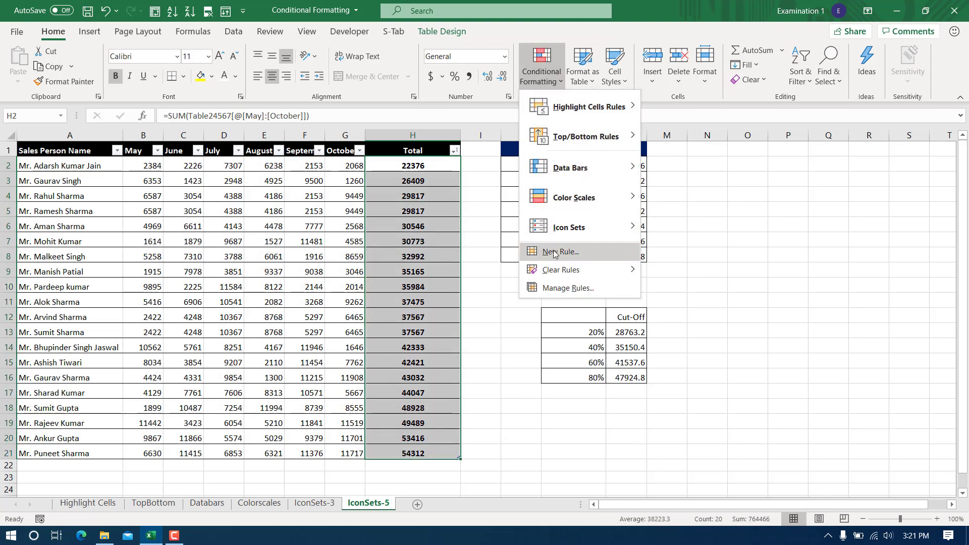
pyautogui.moveTo(563, 223)
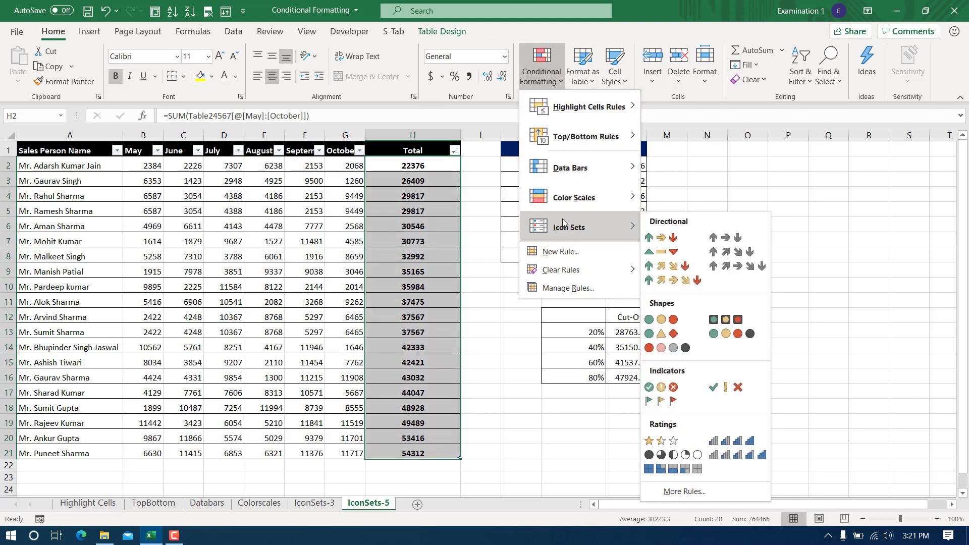
pyautogui.click(698, 455)
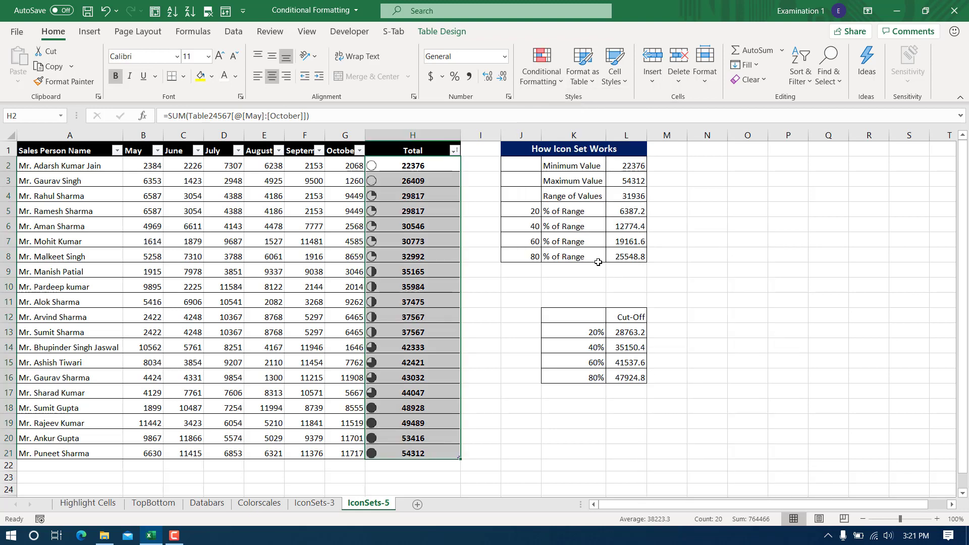
# Examine how the empty, partly filled and full circles are distributed over the Total values.
pyautogui.moveTo(399, 170); pyautogui.dragTo(389, 178)
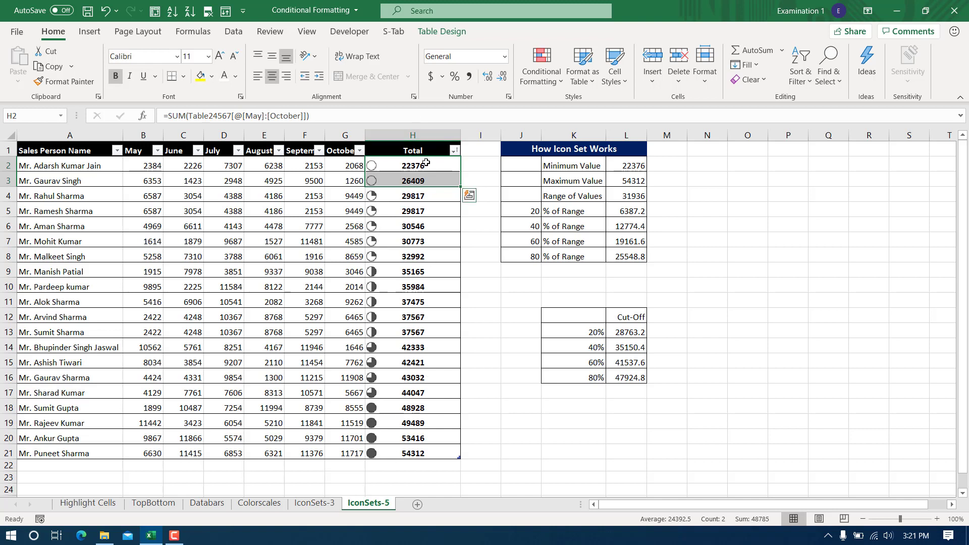
pyautogui.moveTo(425, 162); pyautogui.dragTo(419, 453)
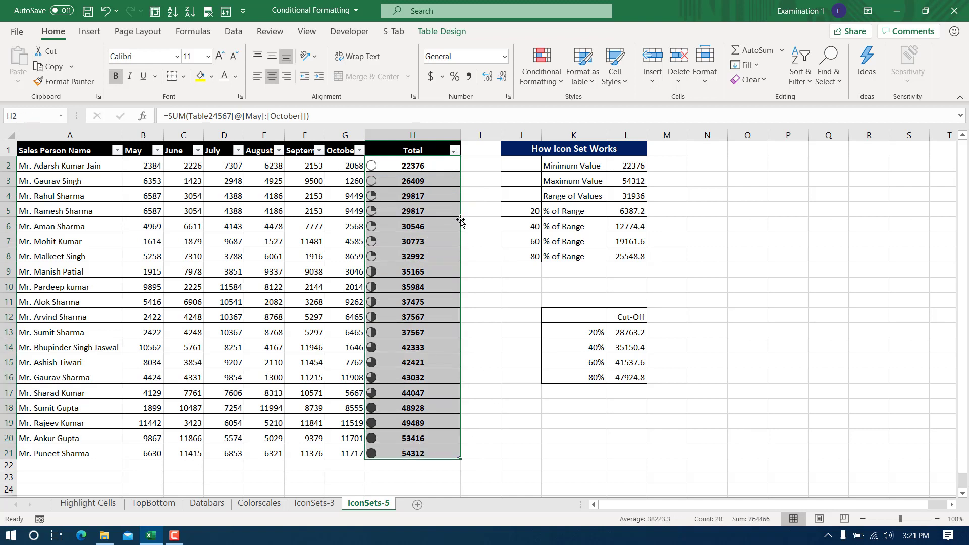
pyautogui.click(430, 199)
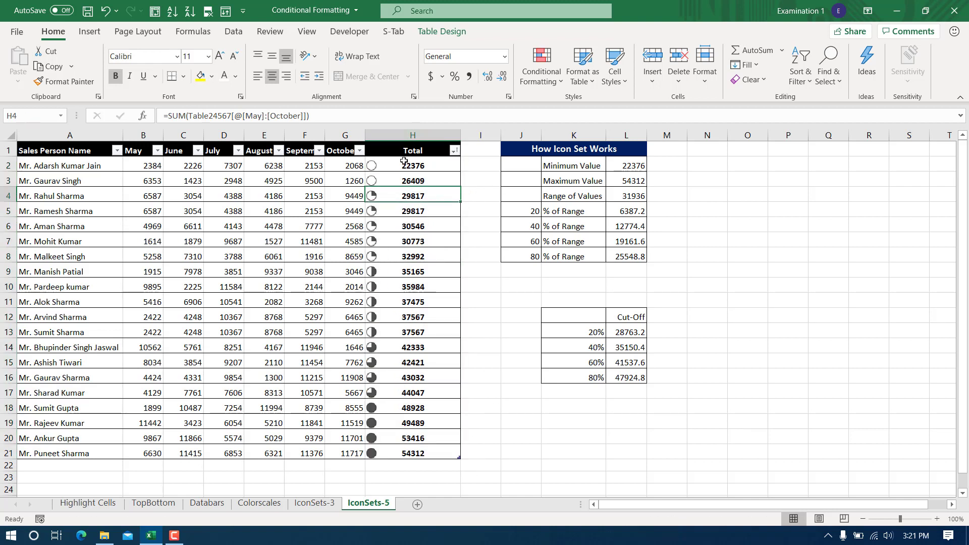
# Inspect the percent thresholds in the Total column's icon set rule, and leave the rule without saving any edits.
pyautogui.moveTo(404, 163); pyautogui.dragTo(428, 454)
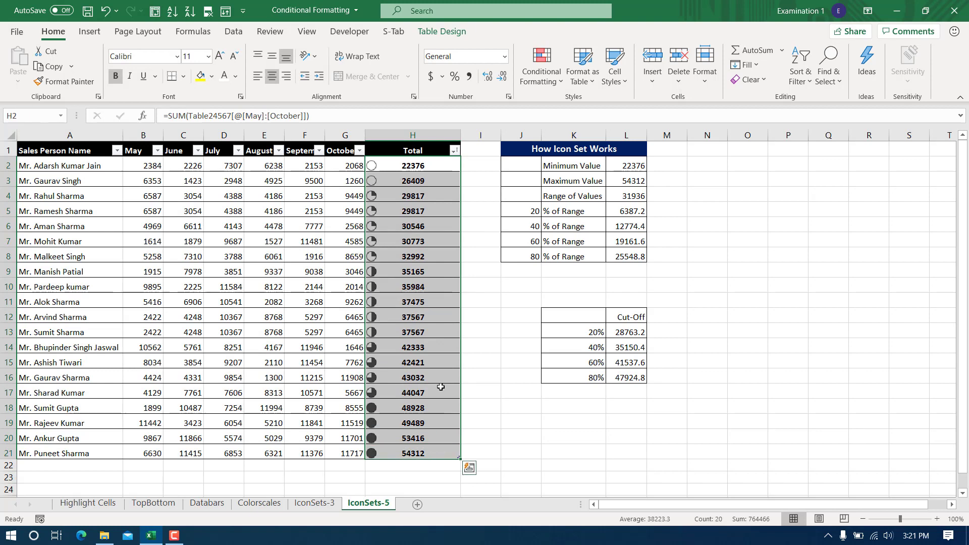
pyautogui.click(528, 81)
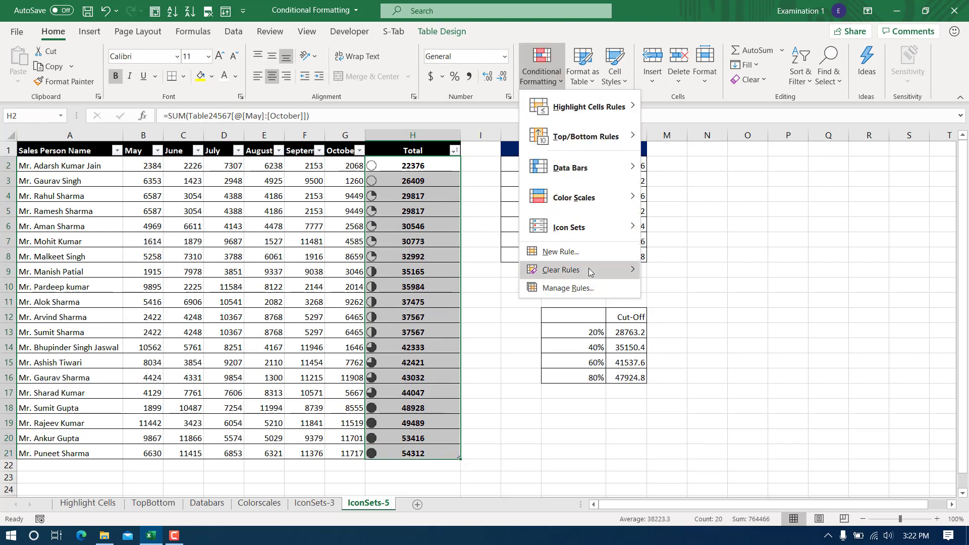
pyautogui.click(568, 288)
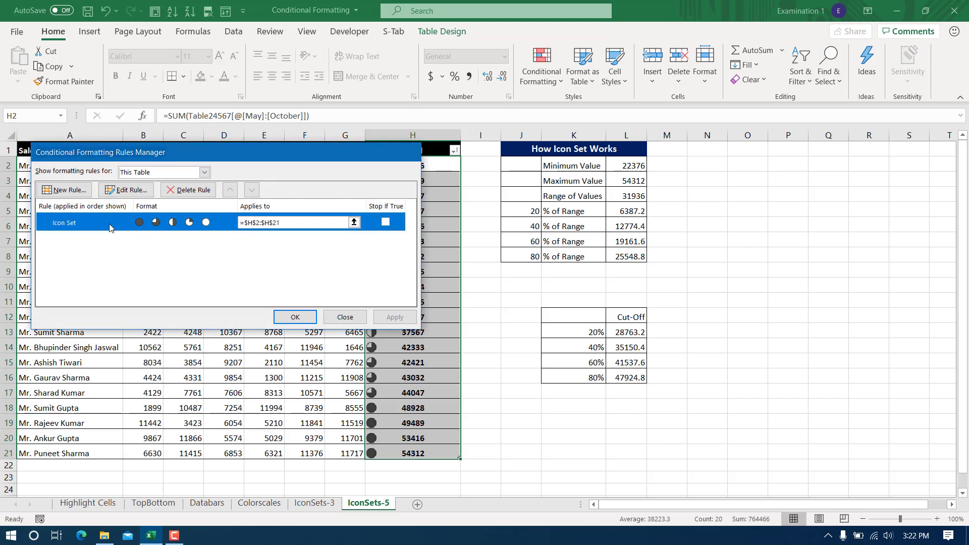
pyautogui.doubleClick(110, 225)
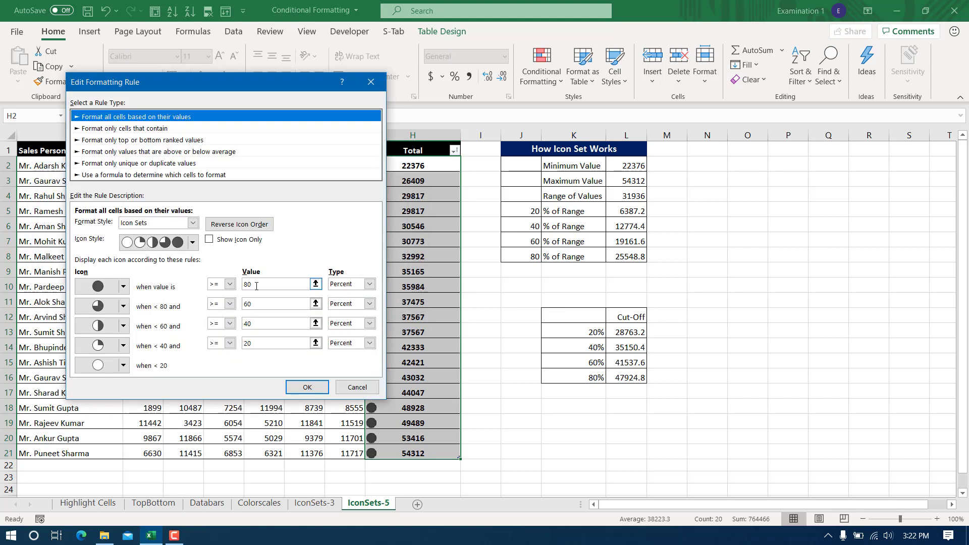
pyautogui.click(256, 286)
pyautogui.click(257, 303)
pyautogui.click(258, 341)
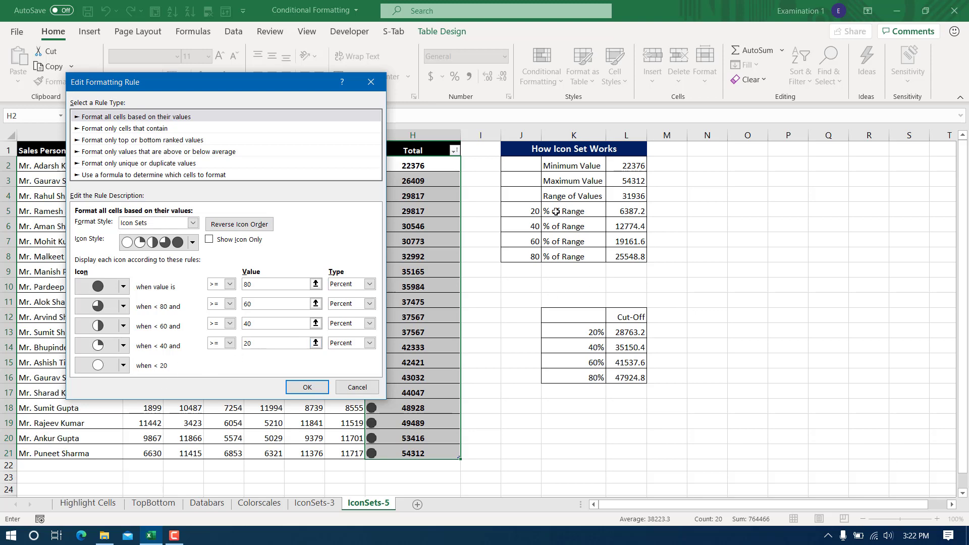
pyautogui.write('+$J$5')
pyautogui.moveTo(530, 211); pyautogui.dragTo(637, 256)
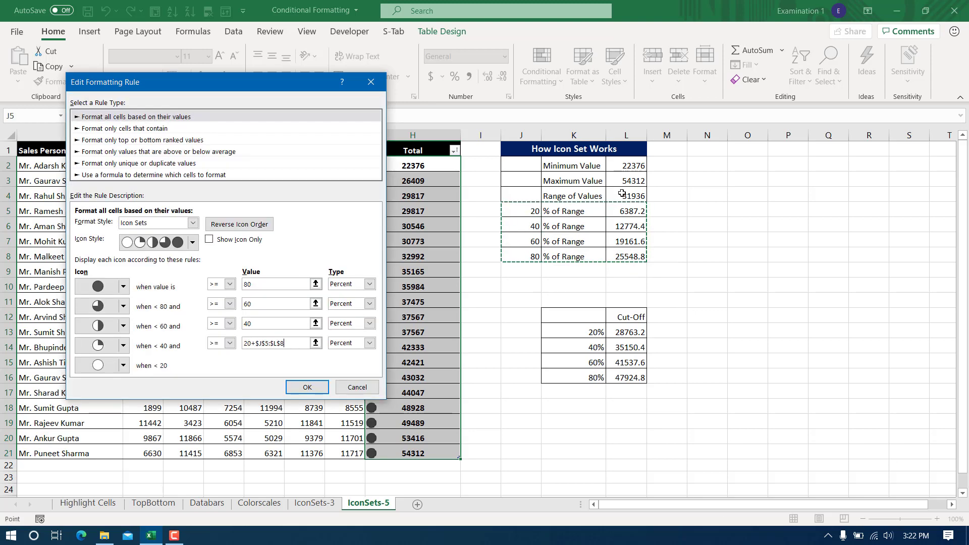
pyautogui.click(356, 388)
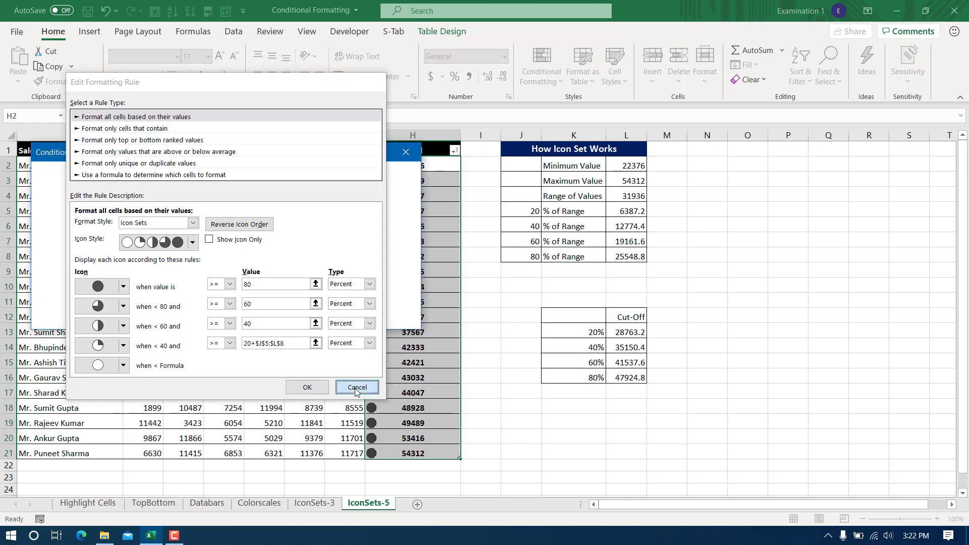
pyautogui.click(306, 316)
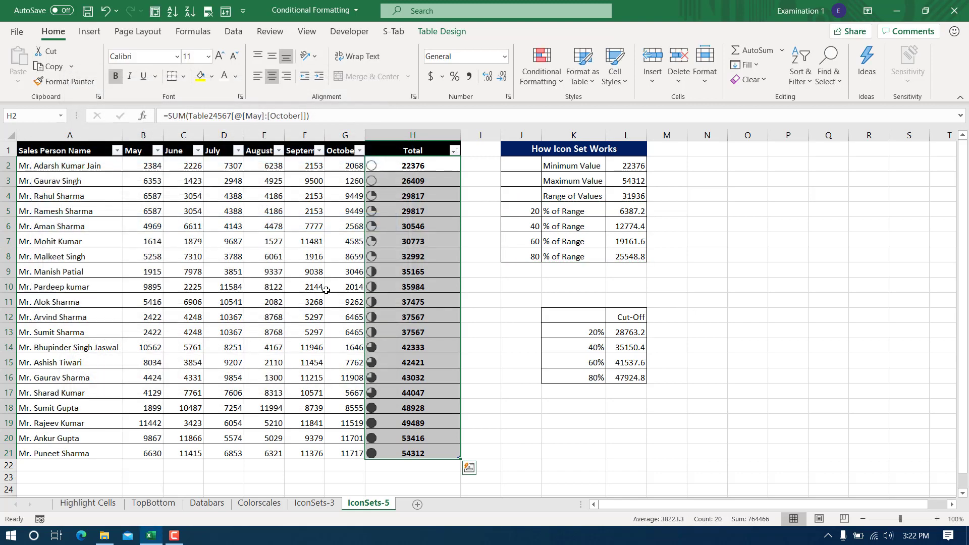
pyautogui.click(476, 294)
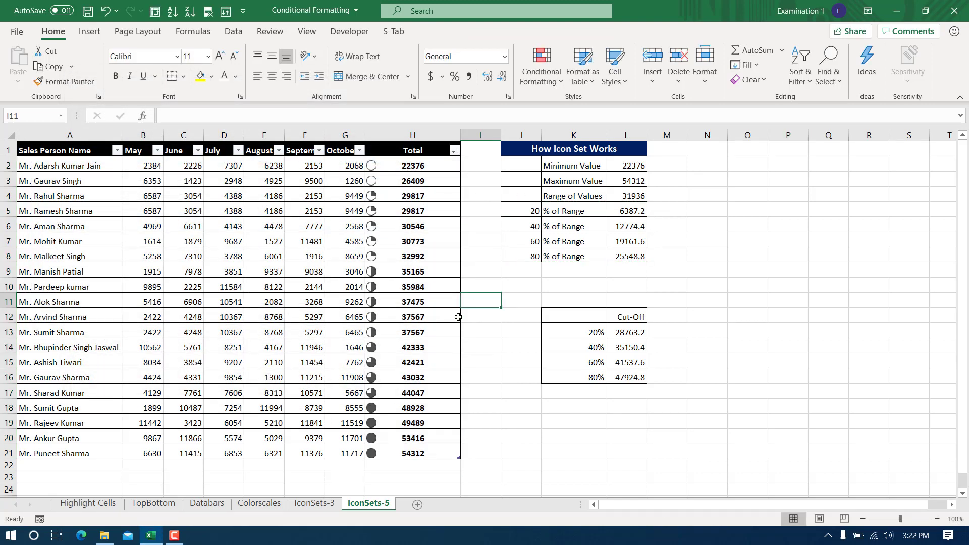
pyautogui.click(776, 253)
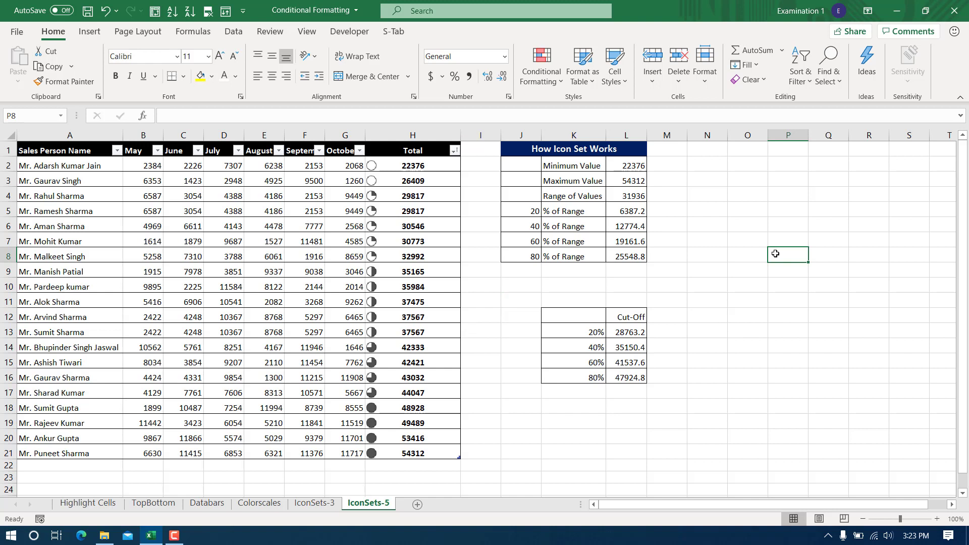